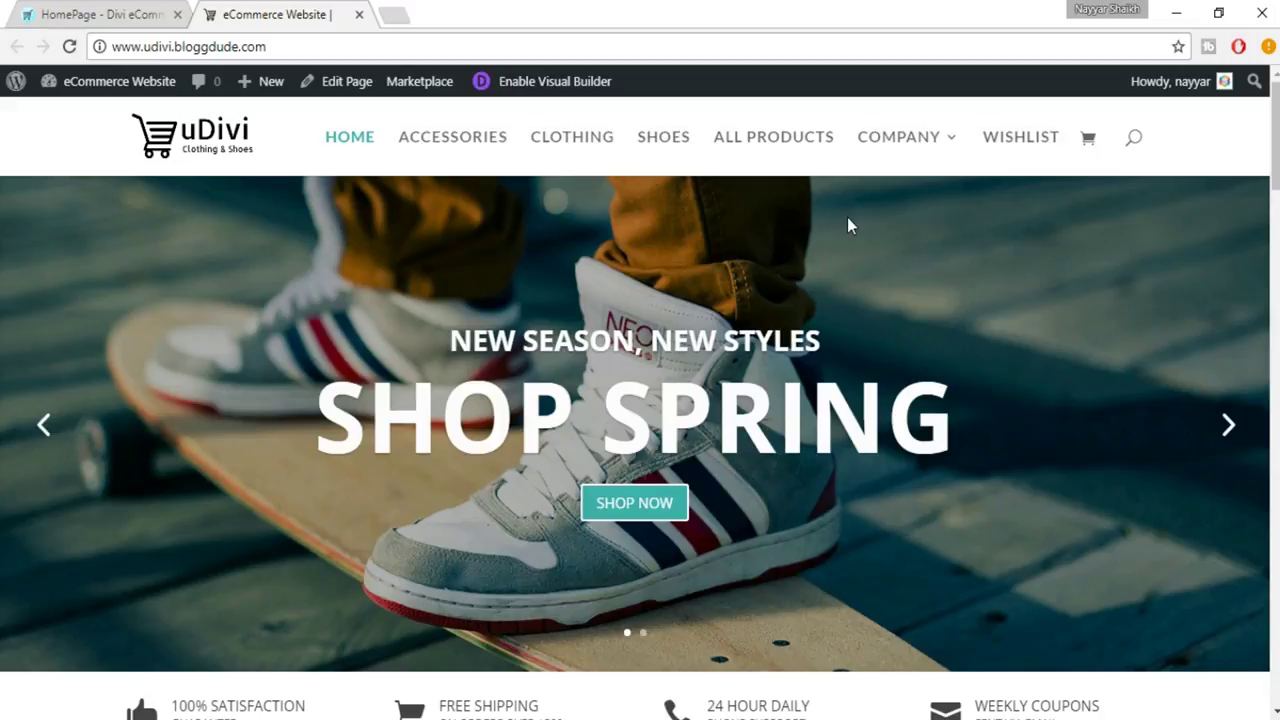
Open the site's WordPress dashboard in a new browser tab and switch to that tab
mouse_move(120, 81)
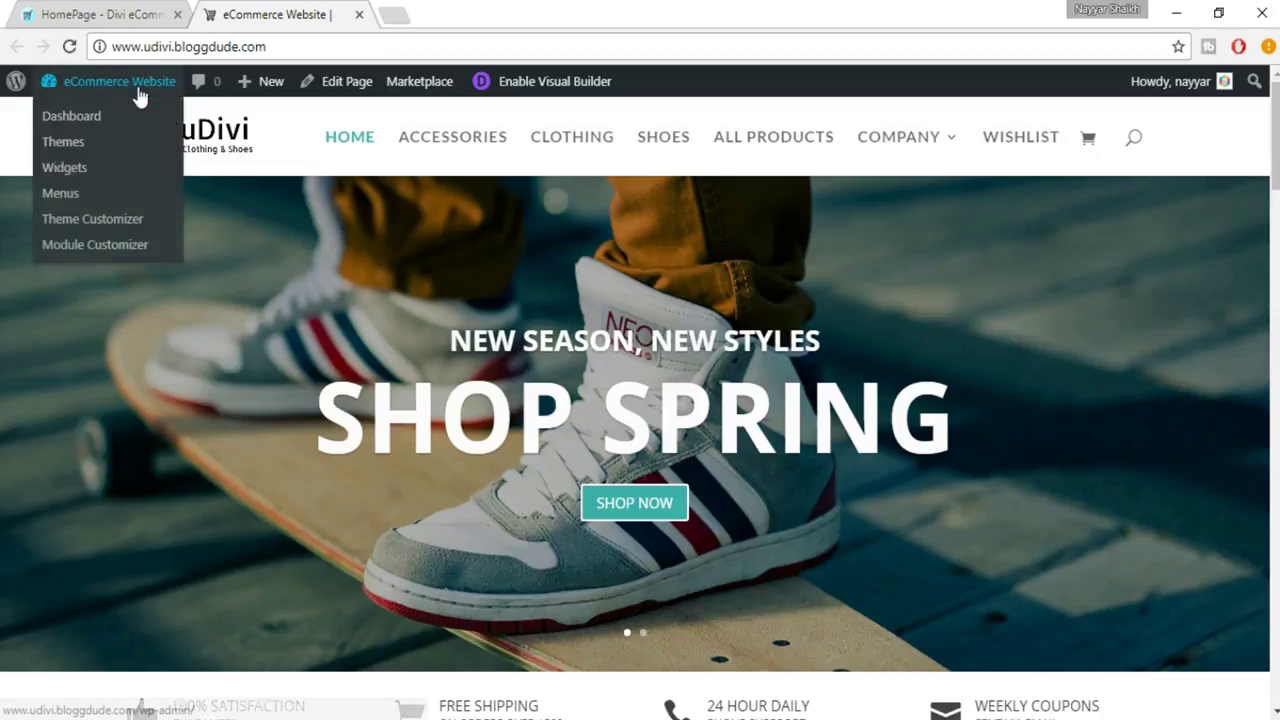
right_click(91, 121)
click(120, 126)
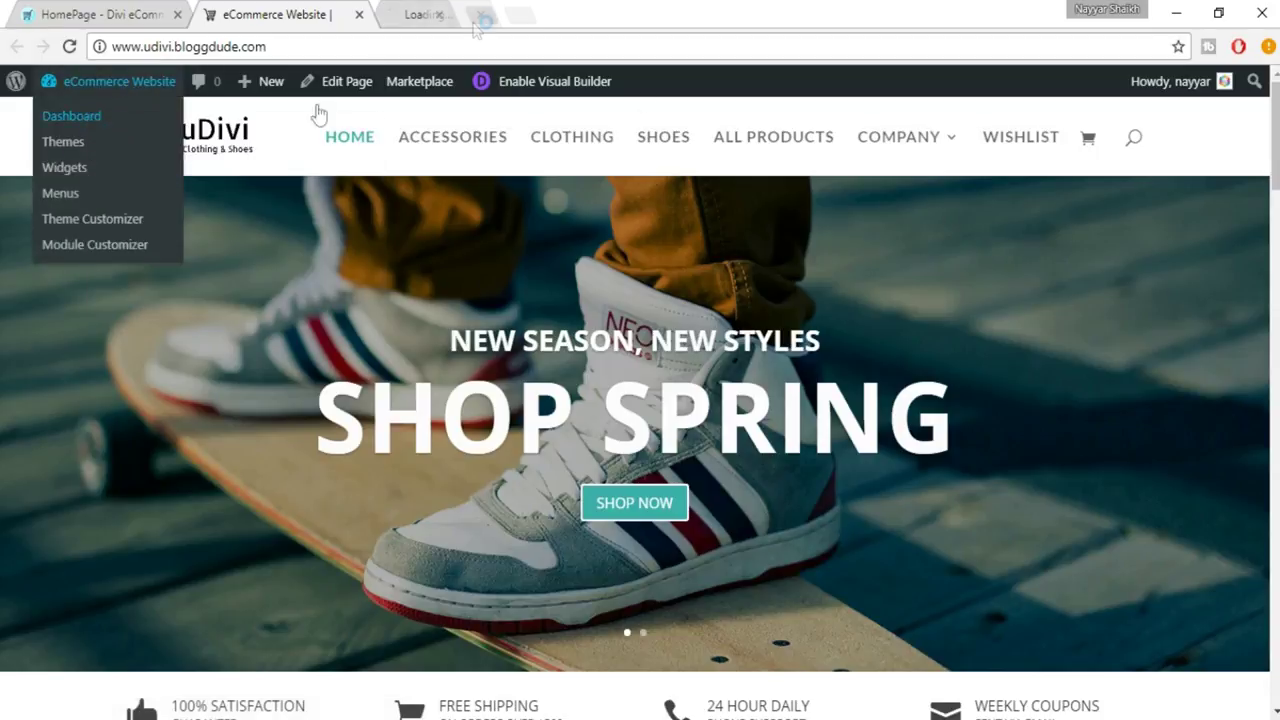
click(470, 16)
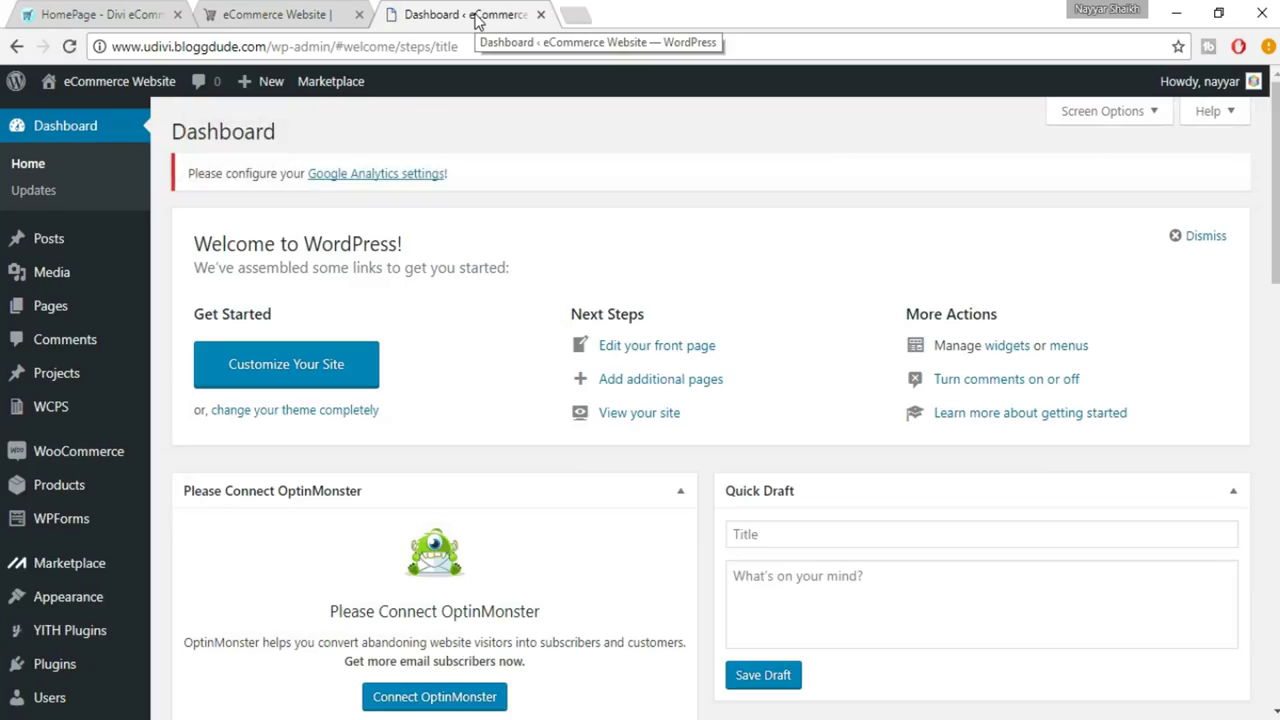
Open the page for adding new plugins and search for "yoast"
scroll(177, 400, down, 3)
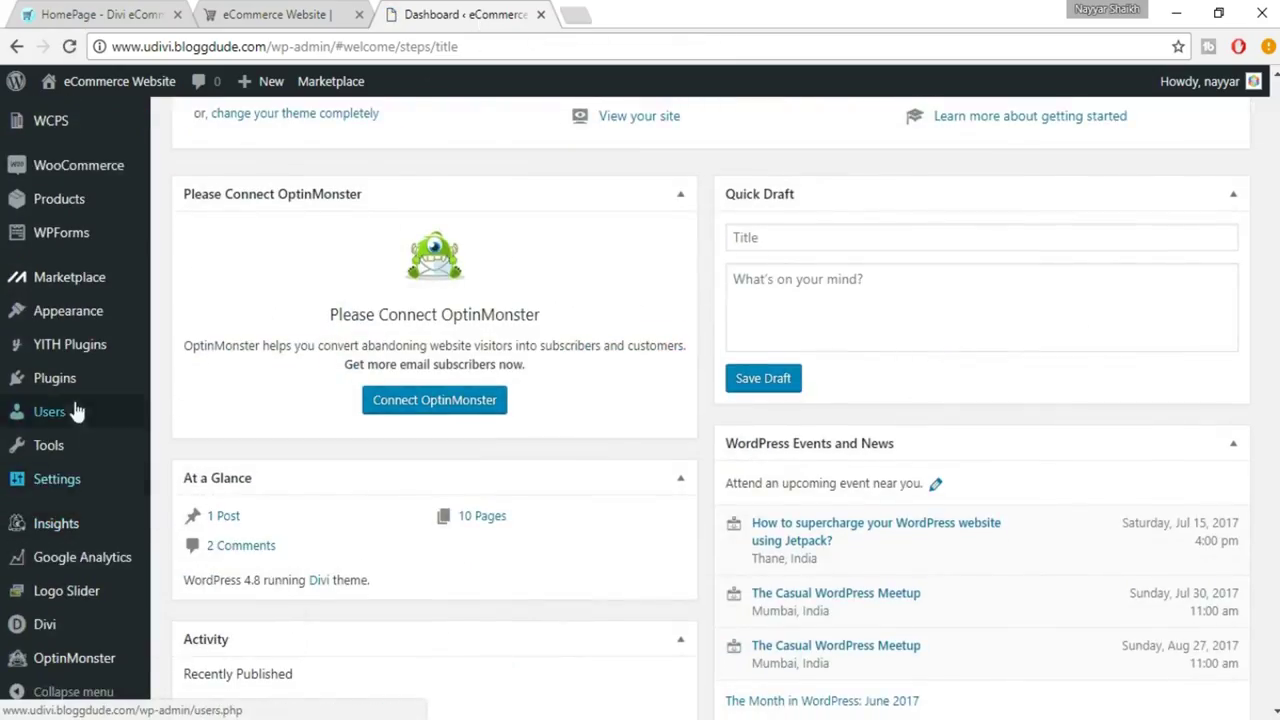
mouse_move(84, 378)
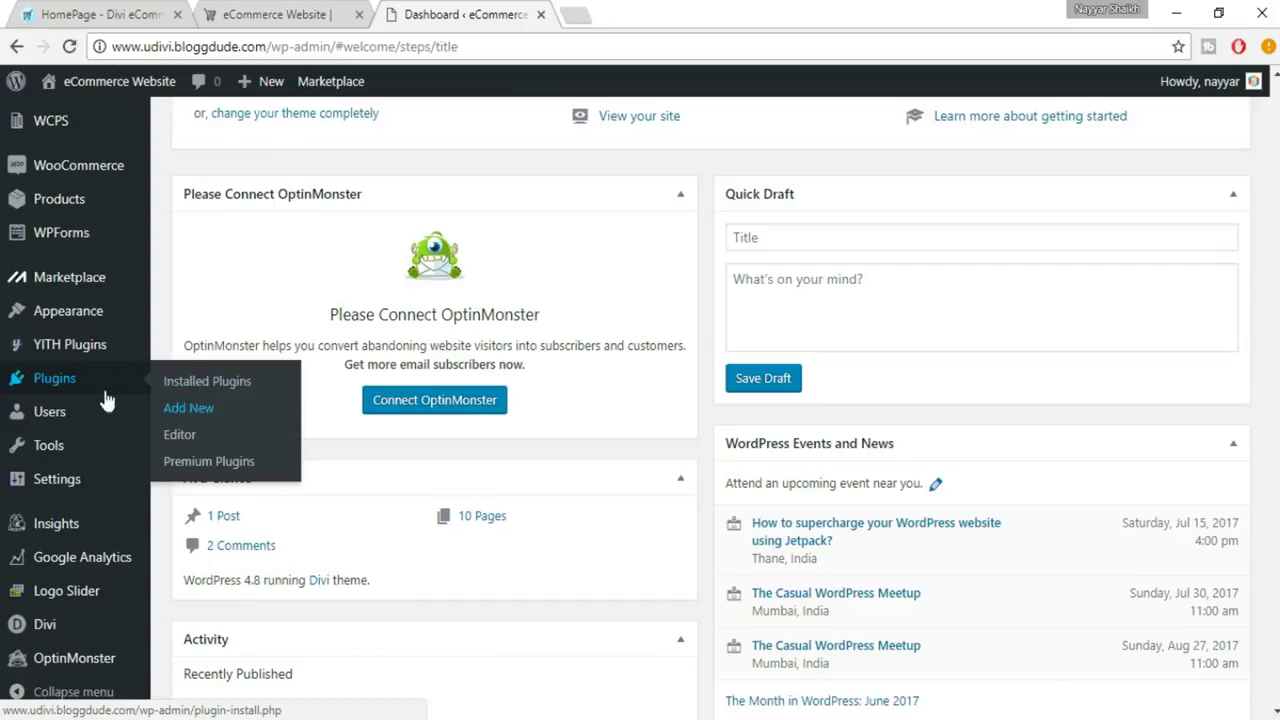
click(183, 409)
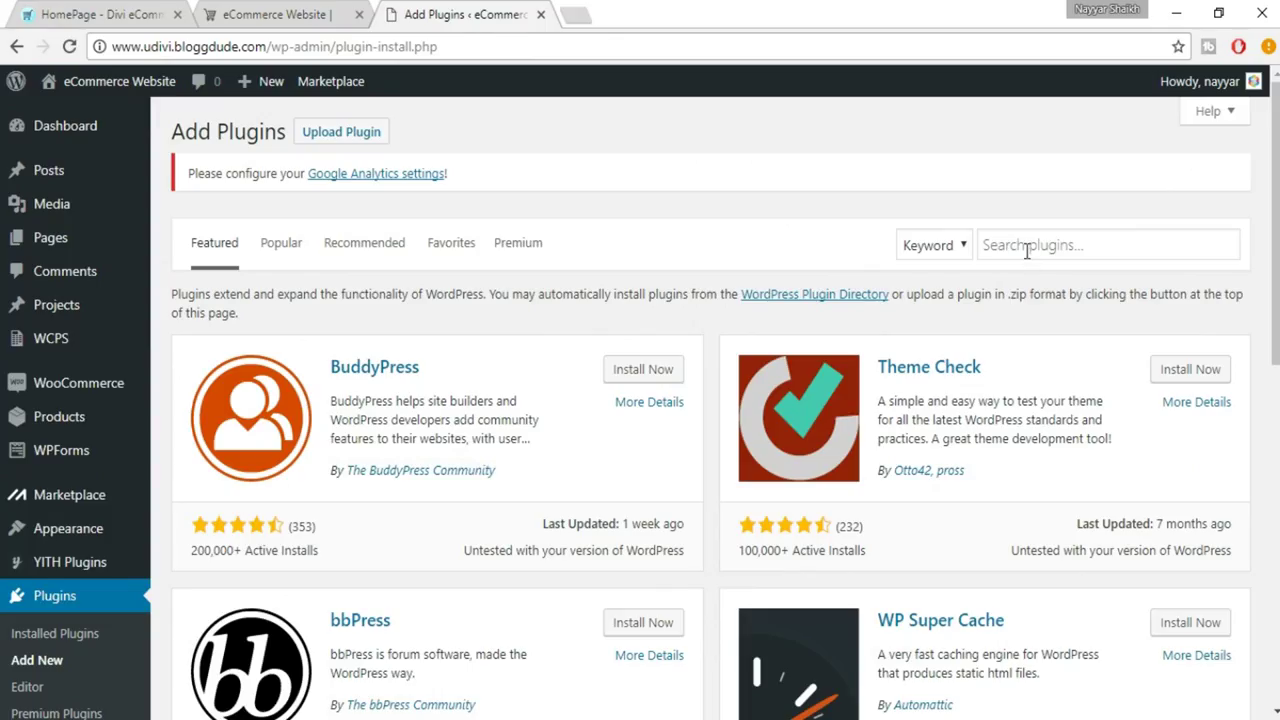
click(1027, 251)
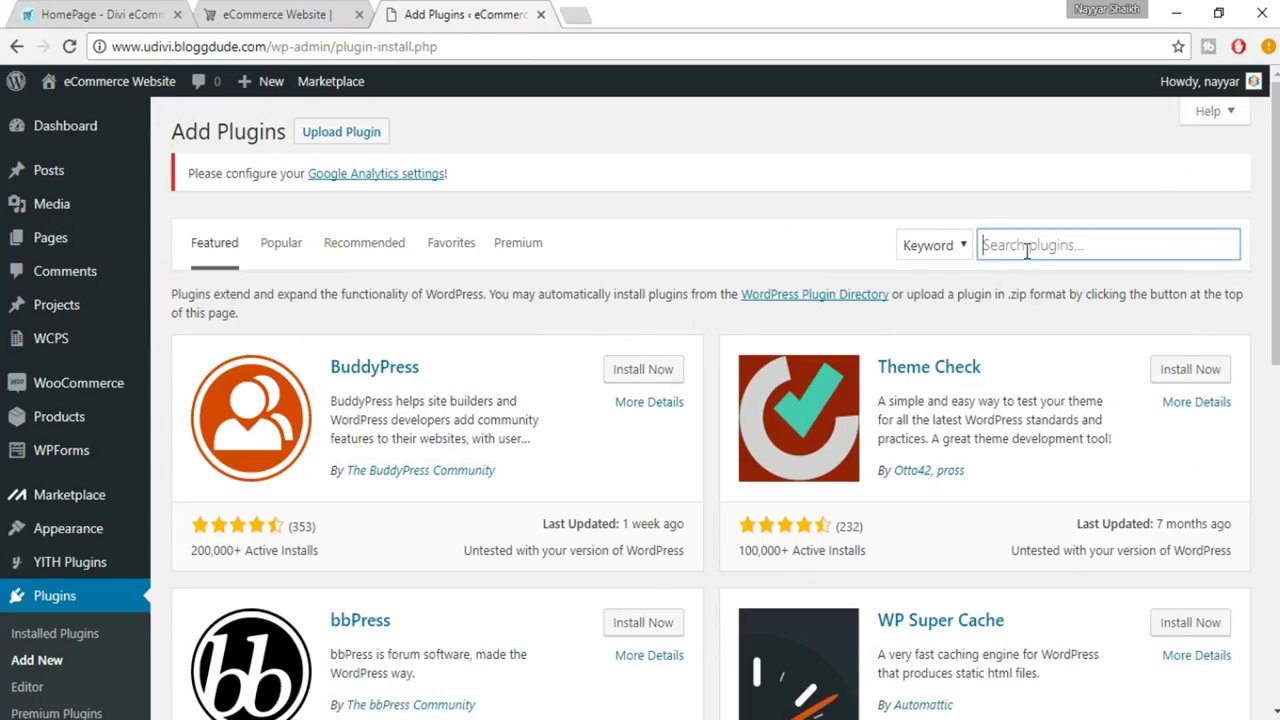
text(yoast)
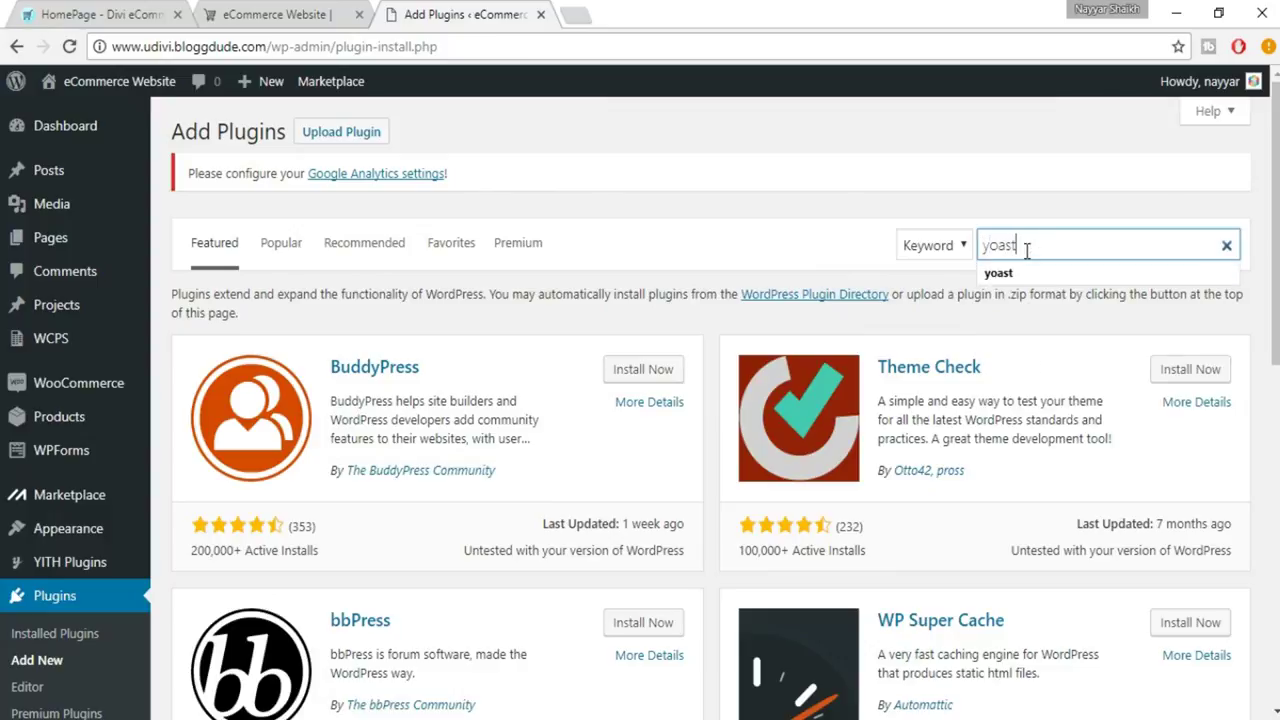
key(Return)
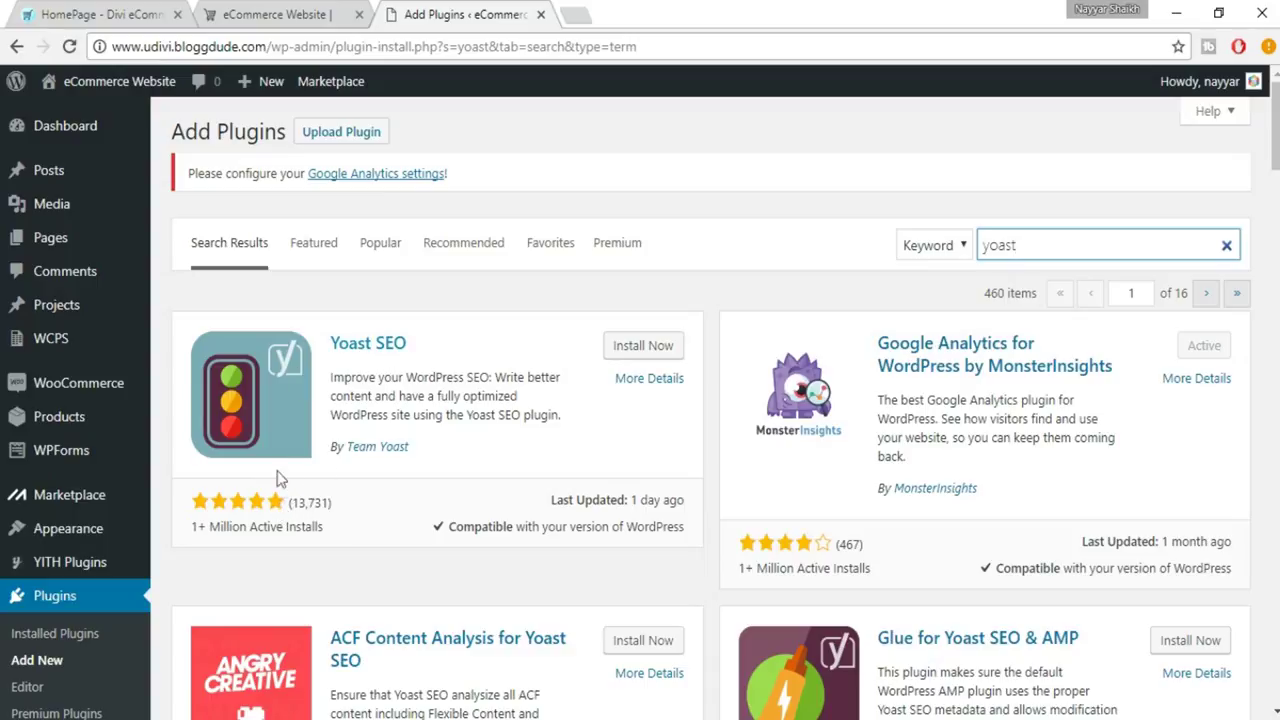
Install the Yoast SEO plugin by Team Yoast and activate it
drag(196, 527, 343, 527)
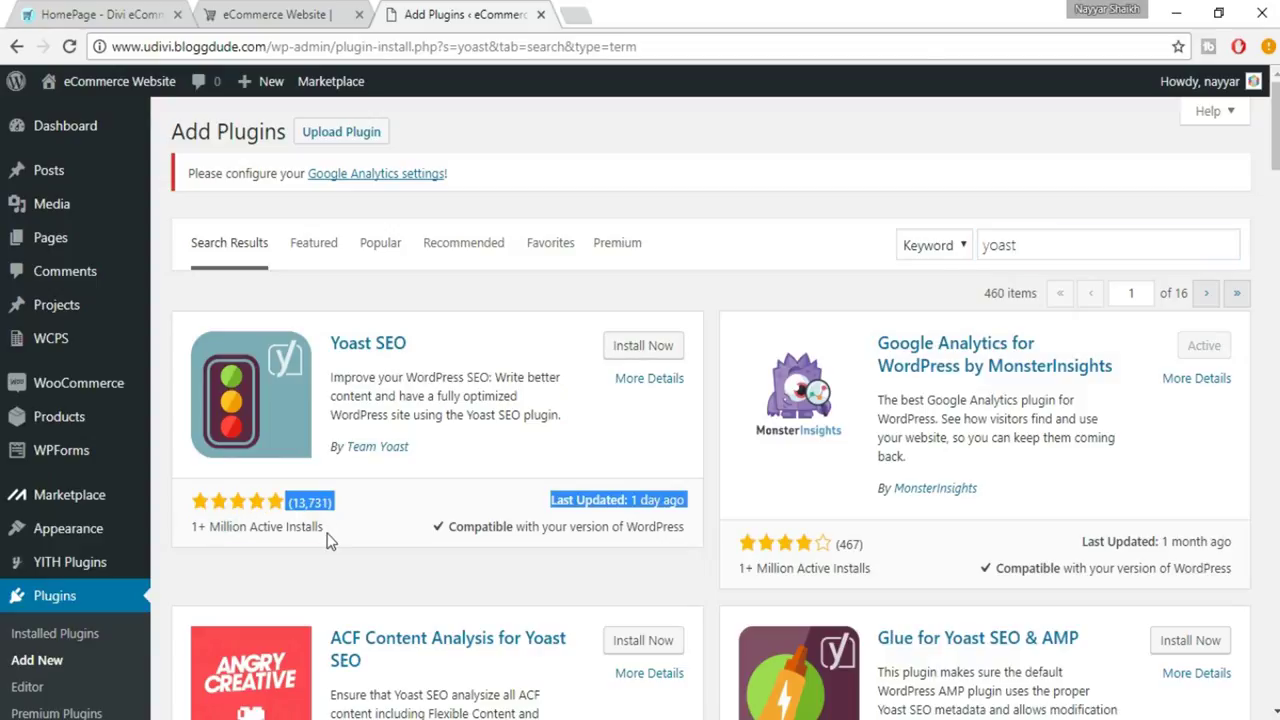
click(327, 541)
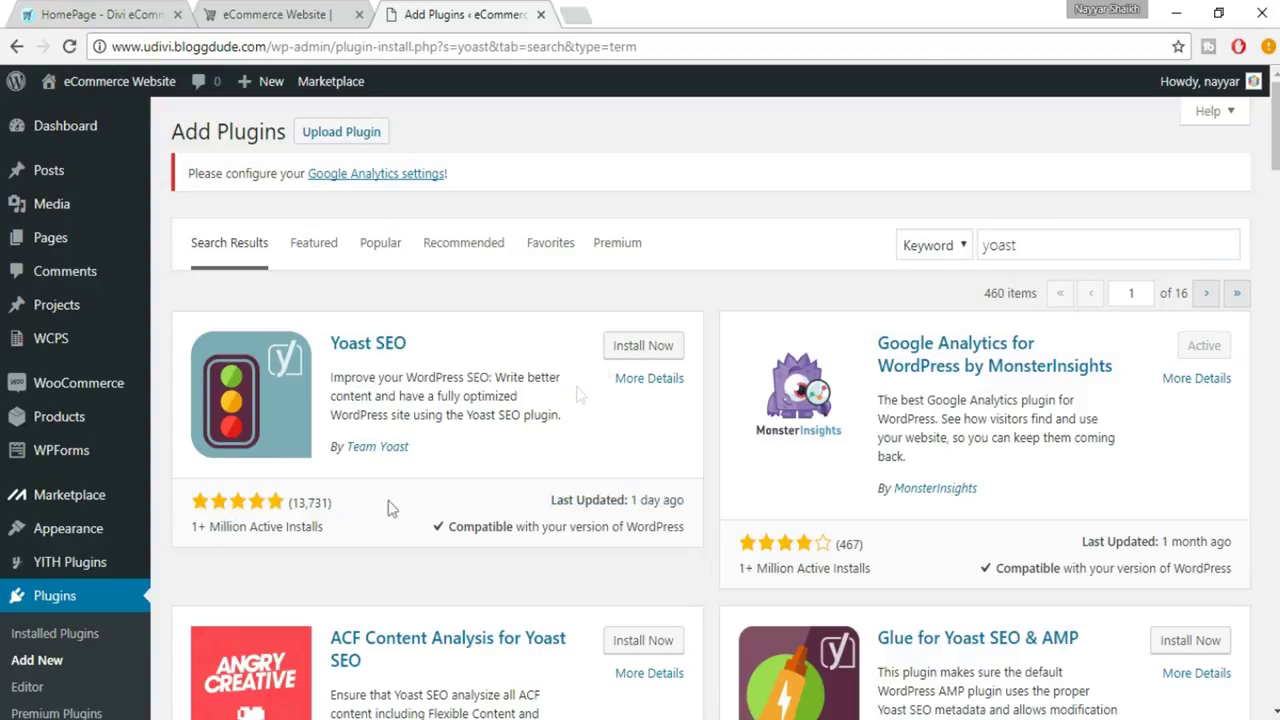
click(640, 350)
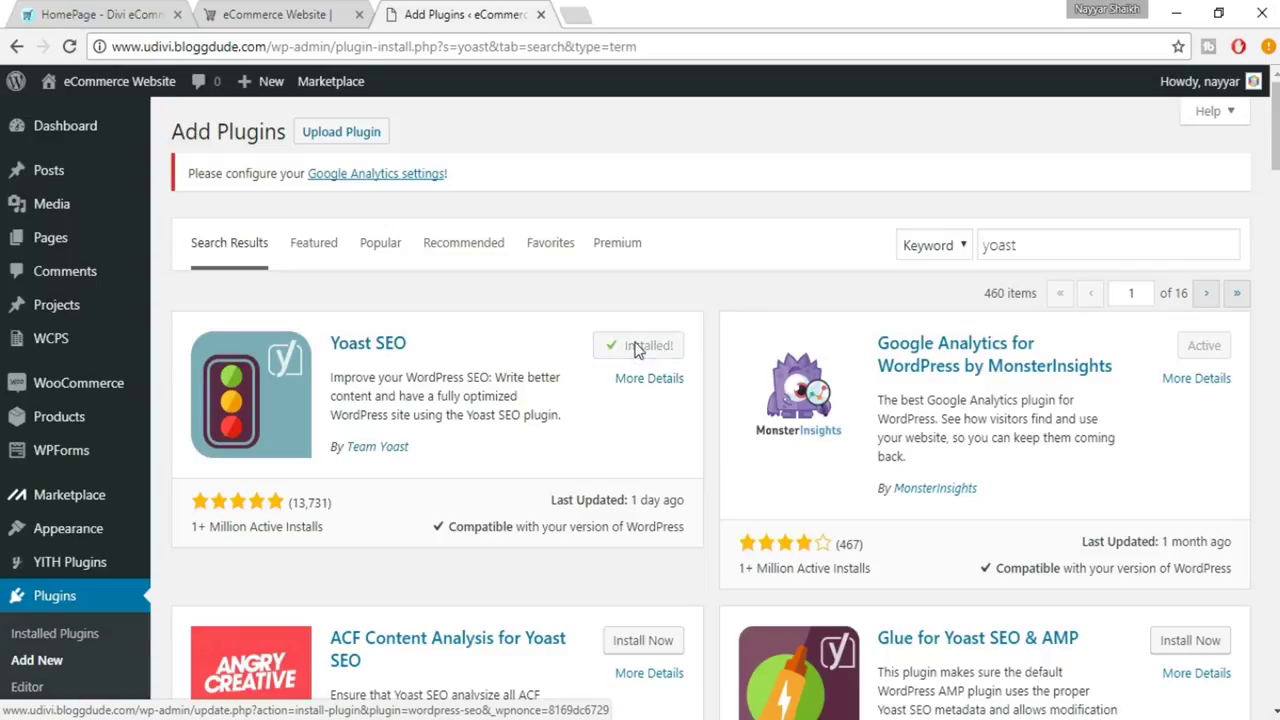
click(641, 350)
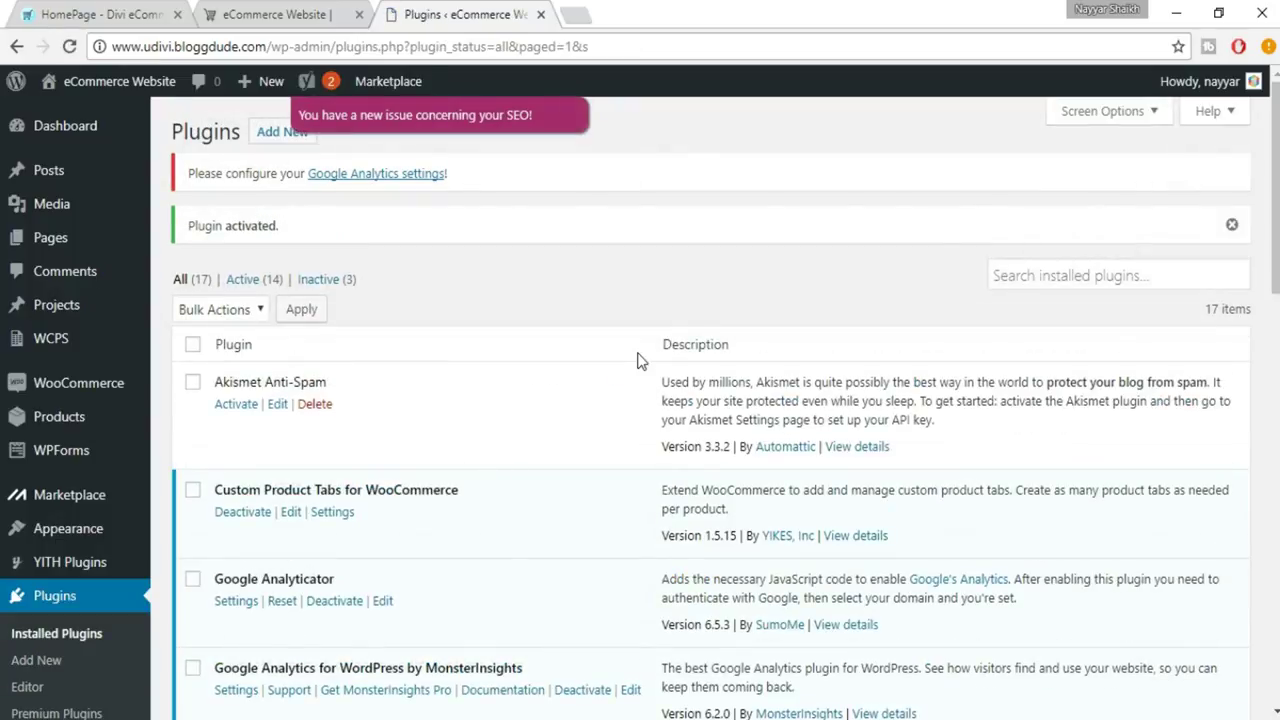
Open the Yoast SEO dashboard and review its problems and notifications
scroll(597, 391, down, 5)
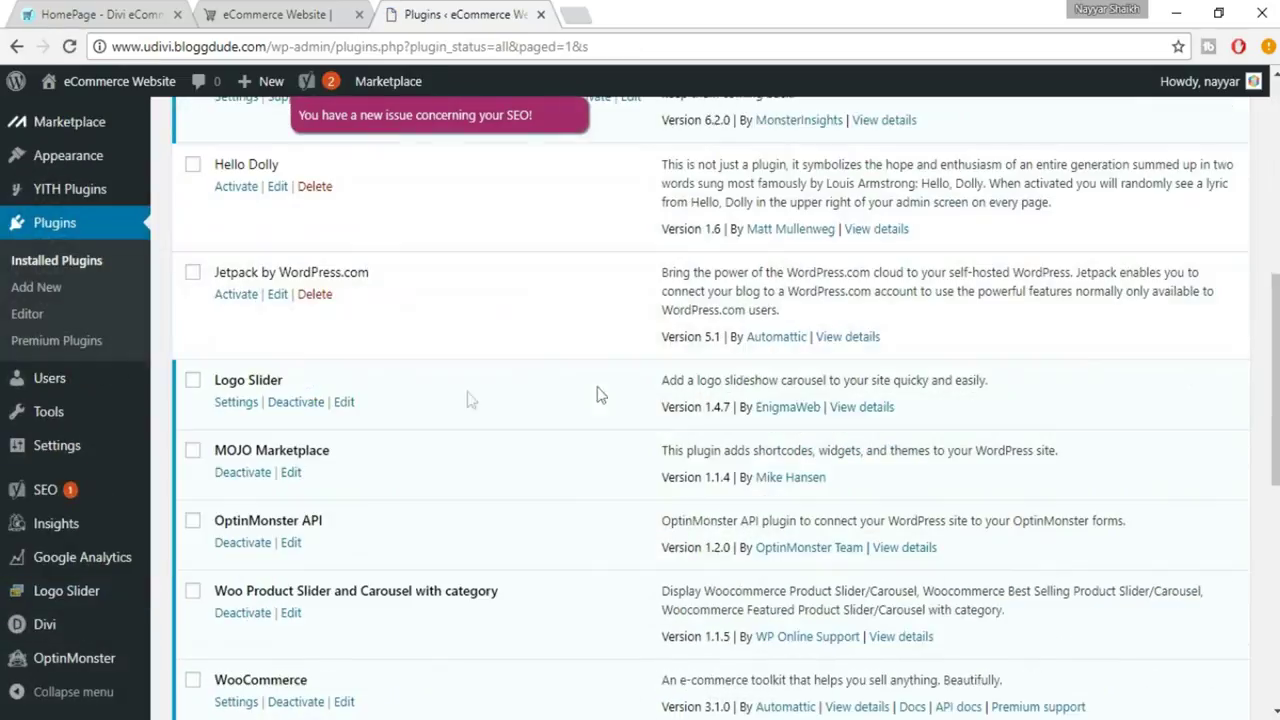
mouse_move(78, 495)
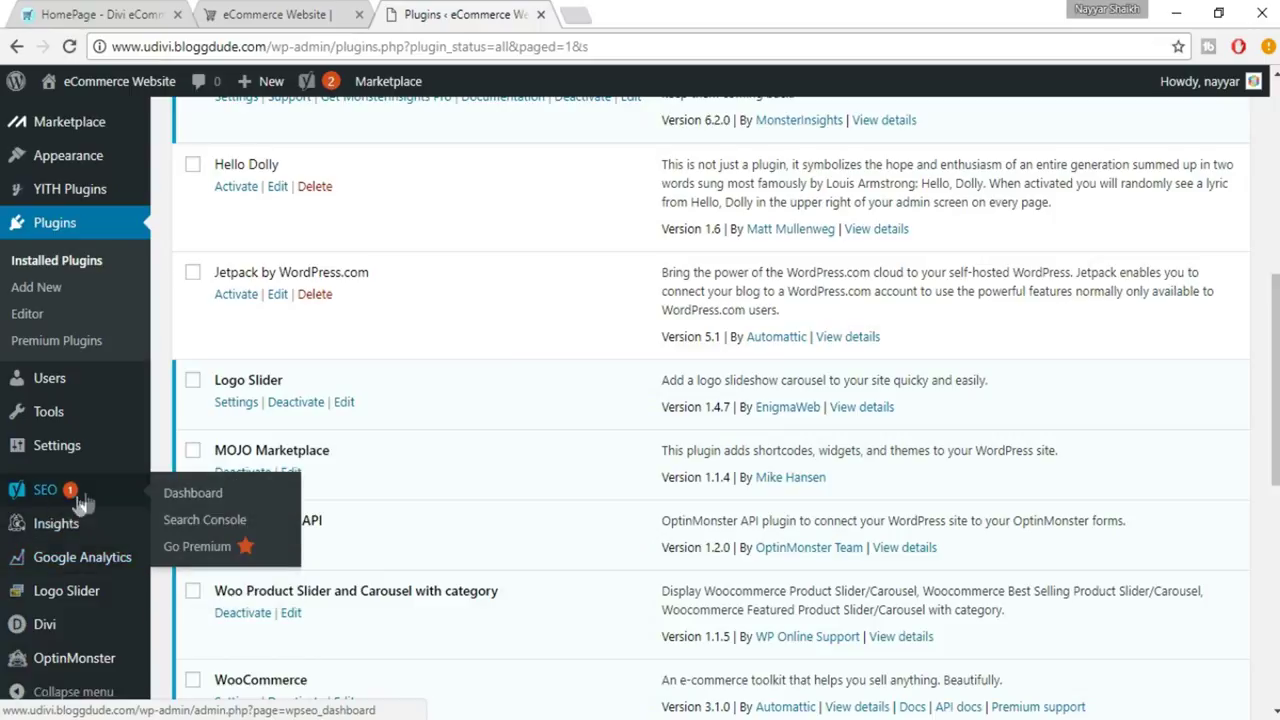
click(58, 497)
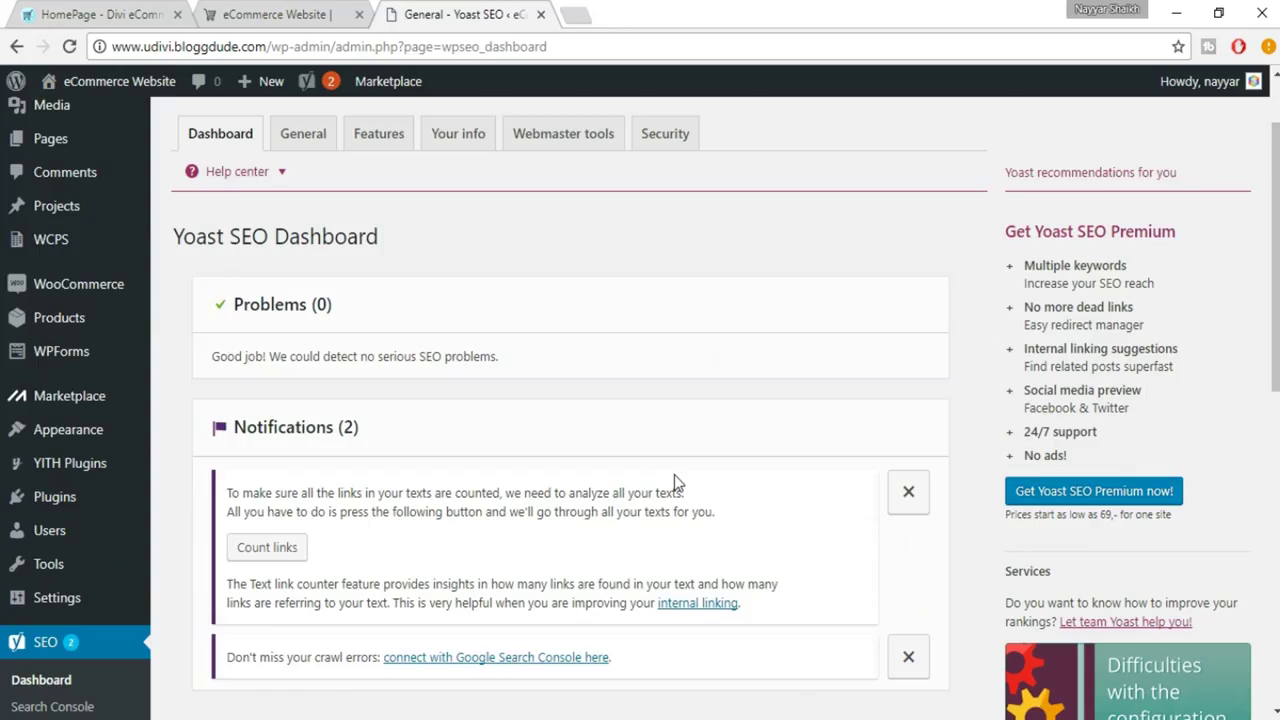
scroll(468, 370, down, 1)
scroll(354, 323, down, 1)
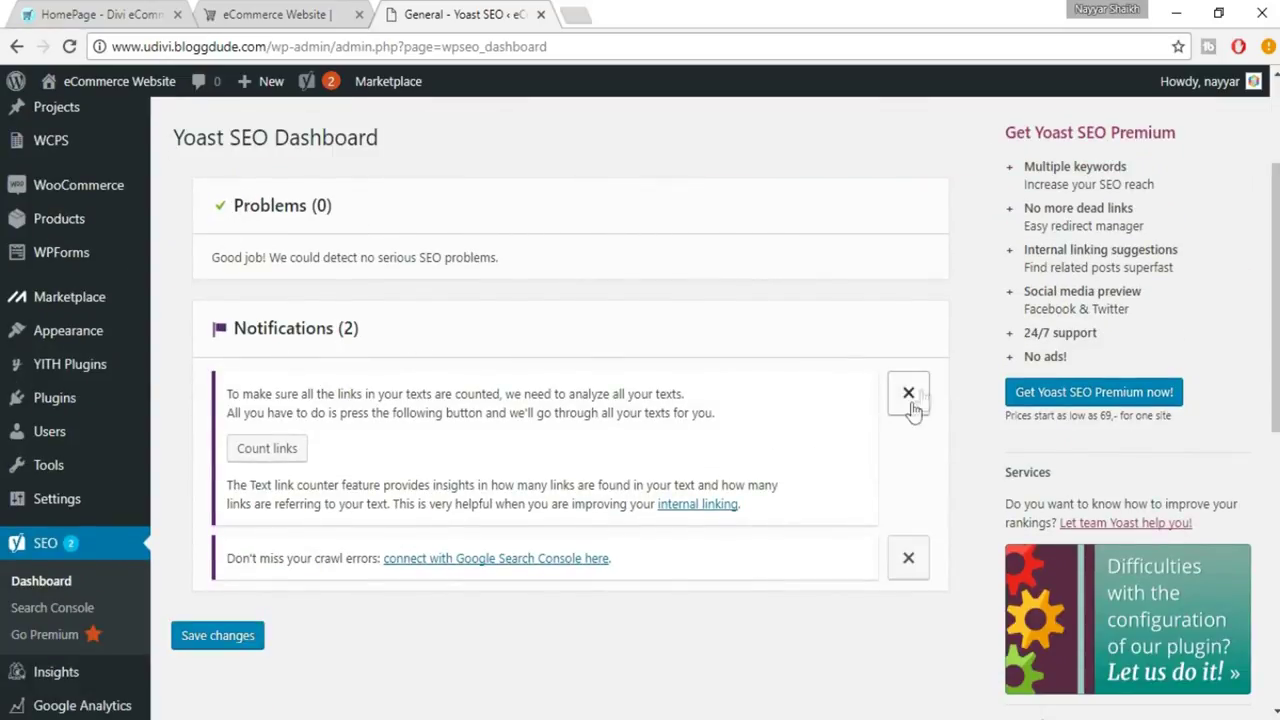
scroll(481, 565, up, 2)
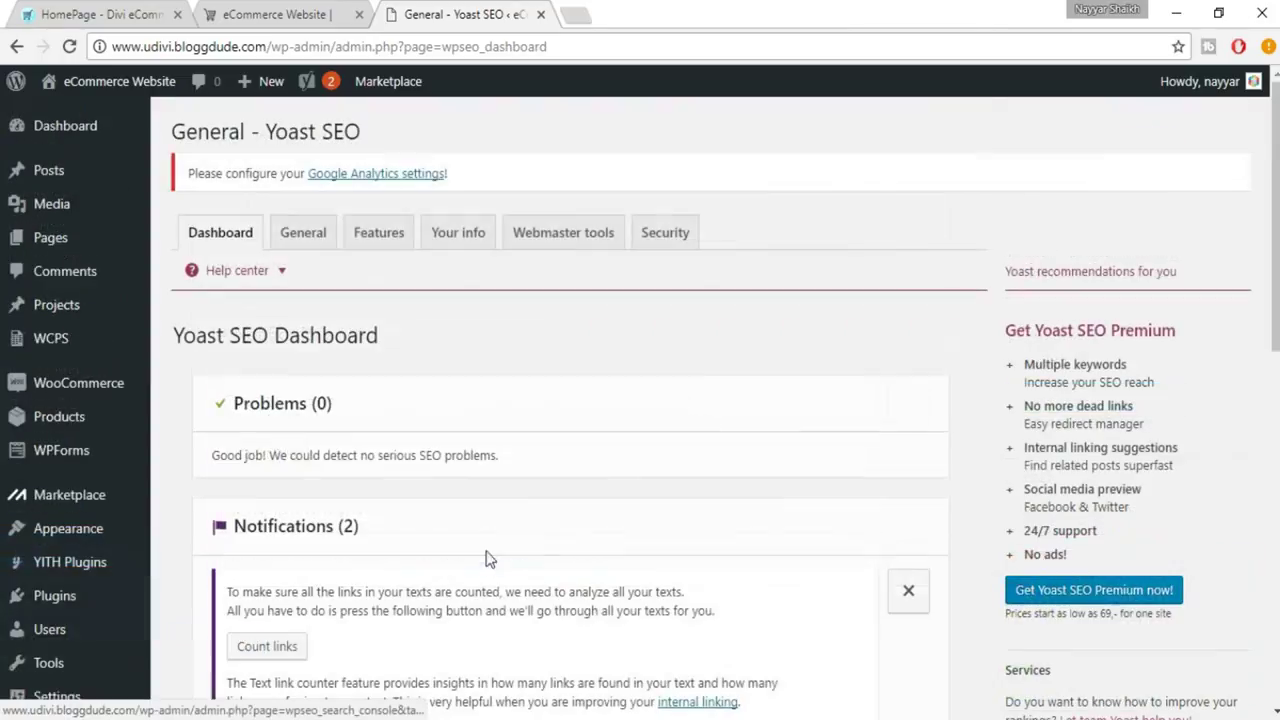
Open the configuration wizard from Yoast's general settings and start configuring Yoast SEO in a few steps
click(310, 252)
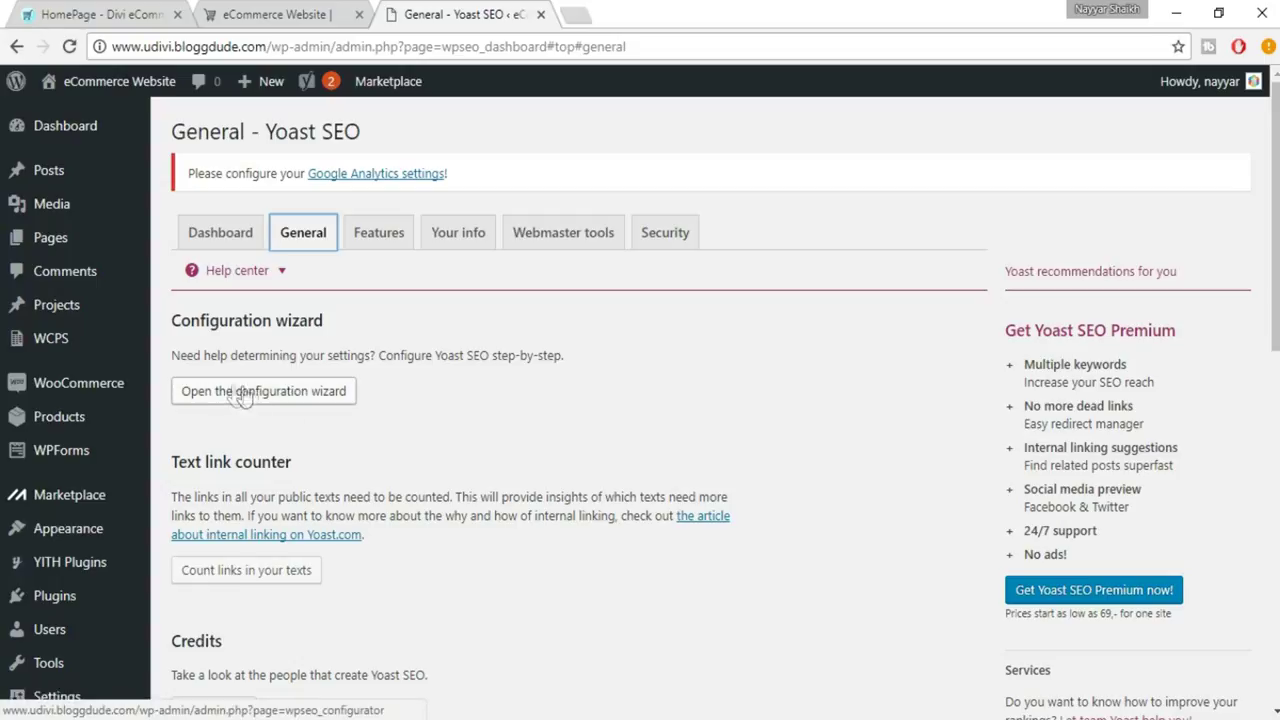
click(300, 396)
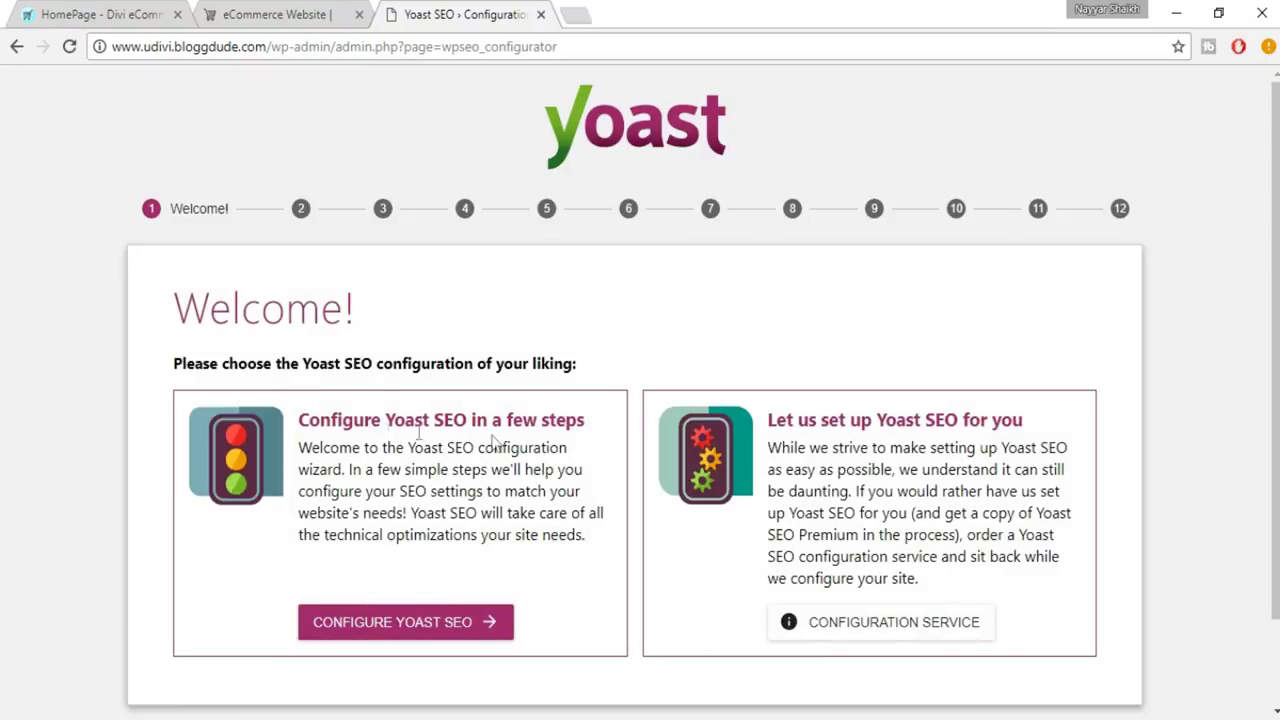
click(443, 624)
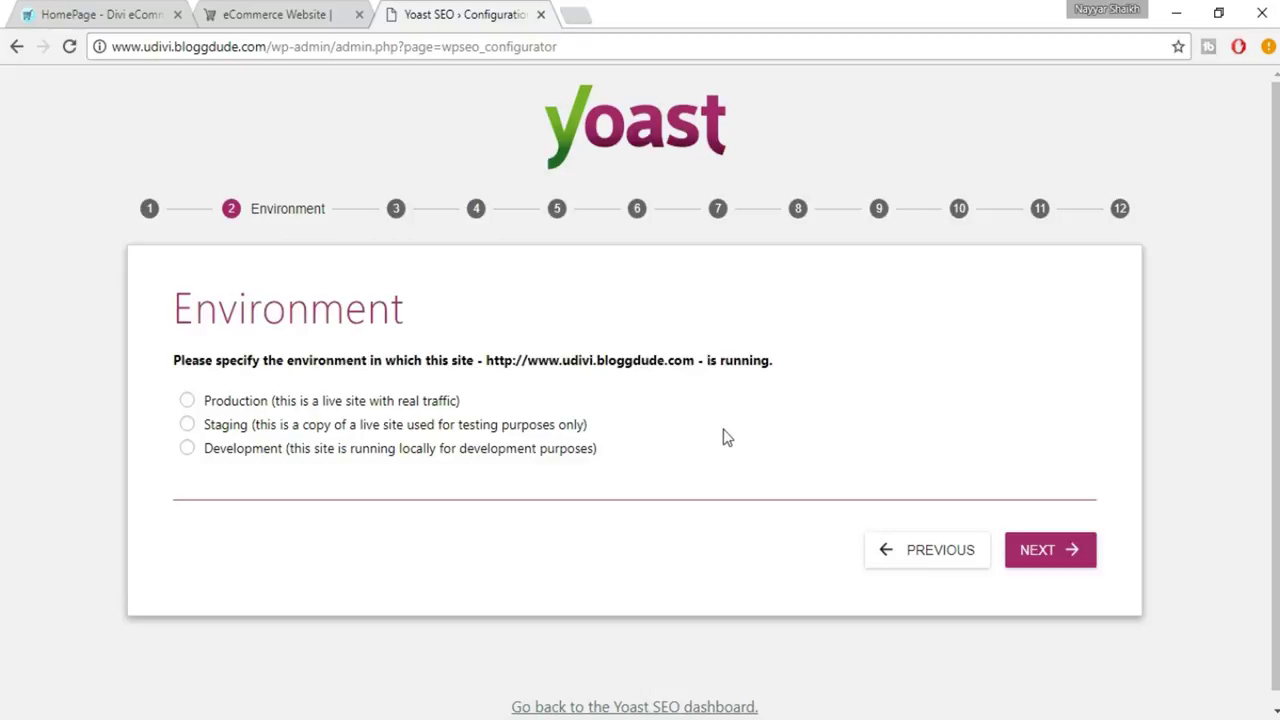
Set the environment to Production and the site type to Webshop, continuing to the company or person question
click(392, 401)
click(1052, 557)
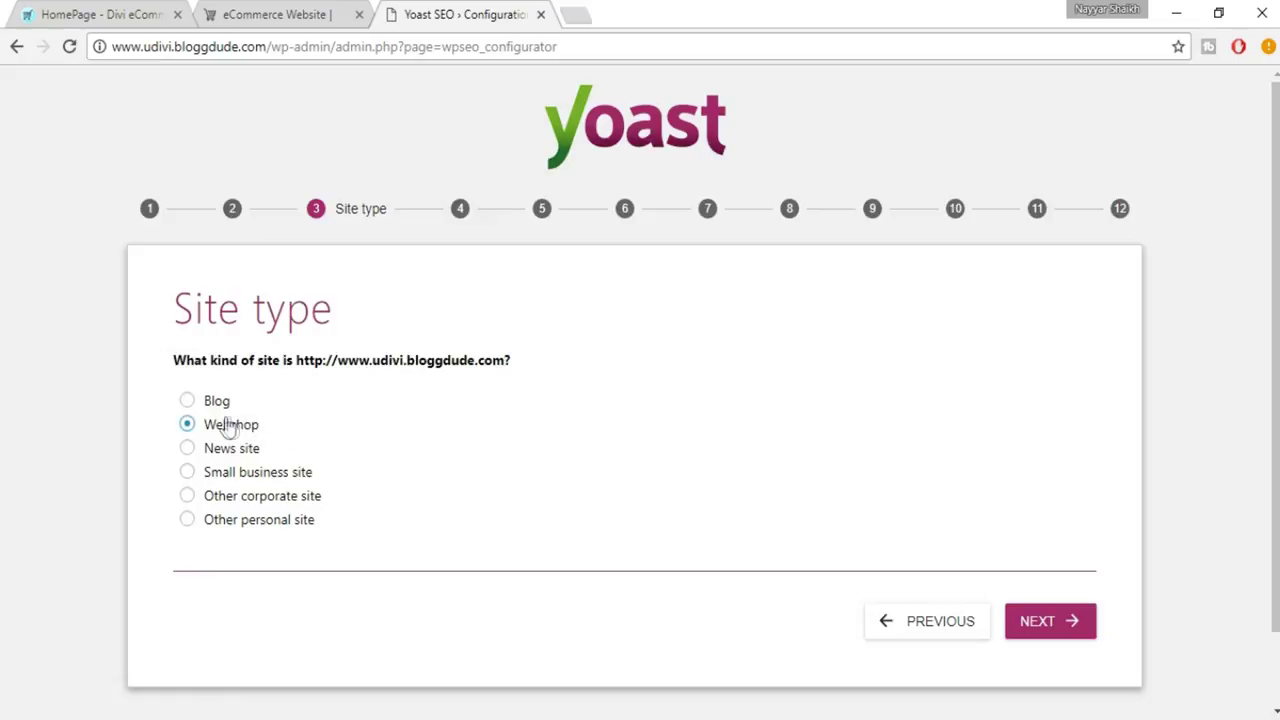
click(1074, 622)
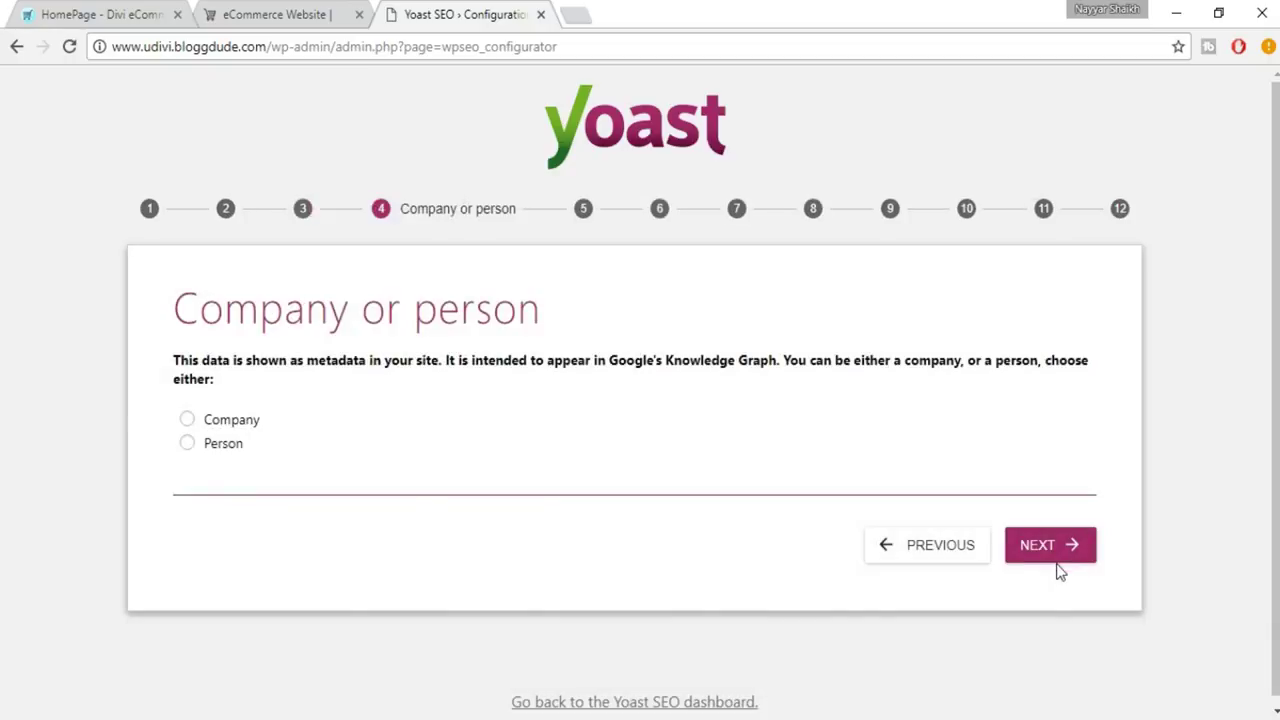
Choose Company as the site's identity and enter "BloggDude Inc." as the company name
click(220, 424)
scroll(360, 490, down, 1)
click(311, 427)
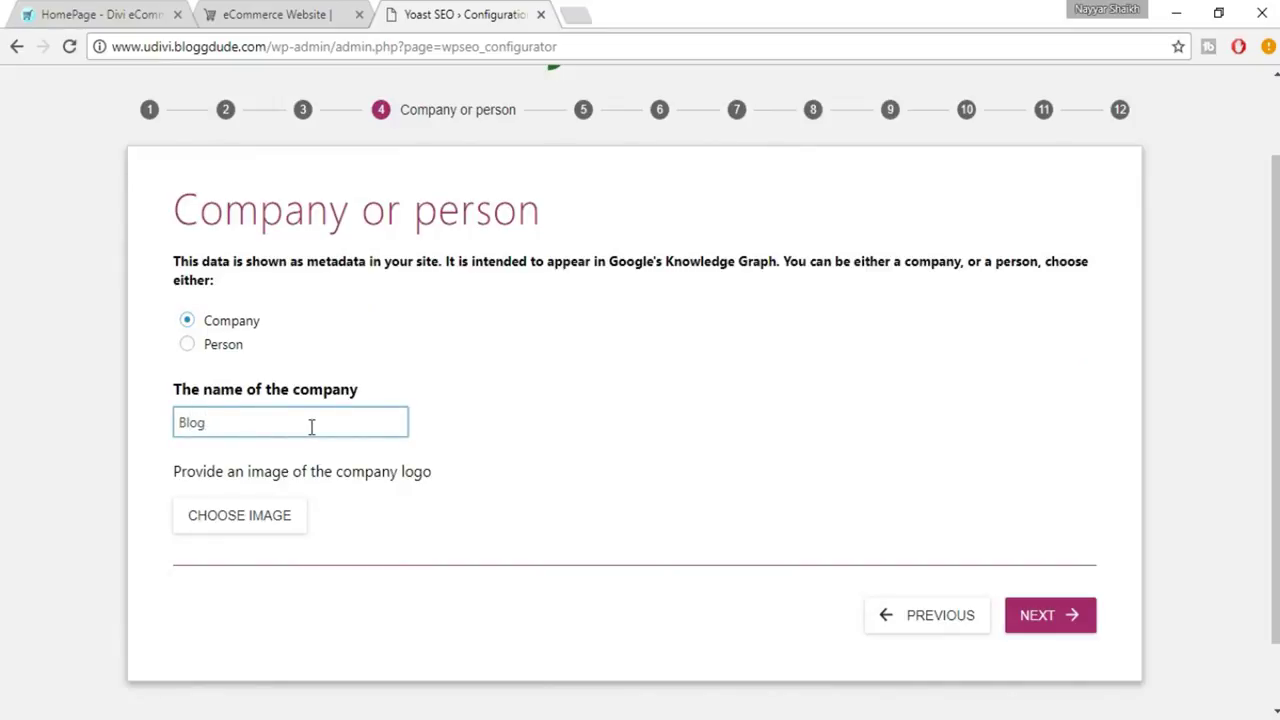
text(BloggDude Inc.)
Use the uDivi Clothing & Shoes image from the media library as the company logo and continue to the social profiles
click(270, 525)
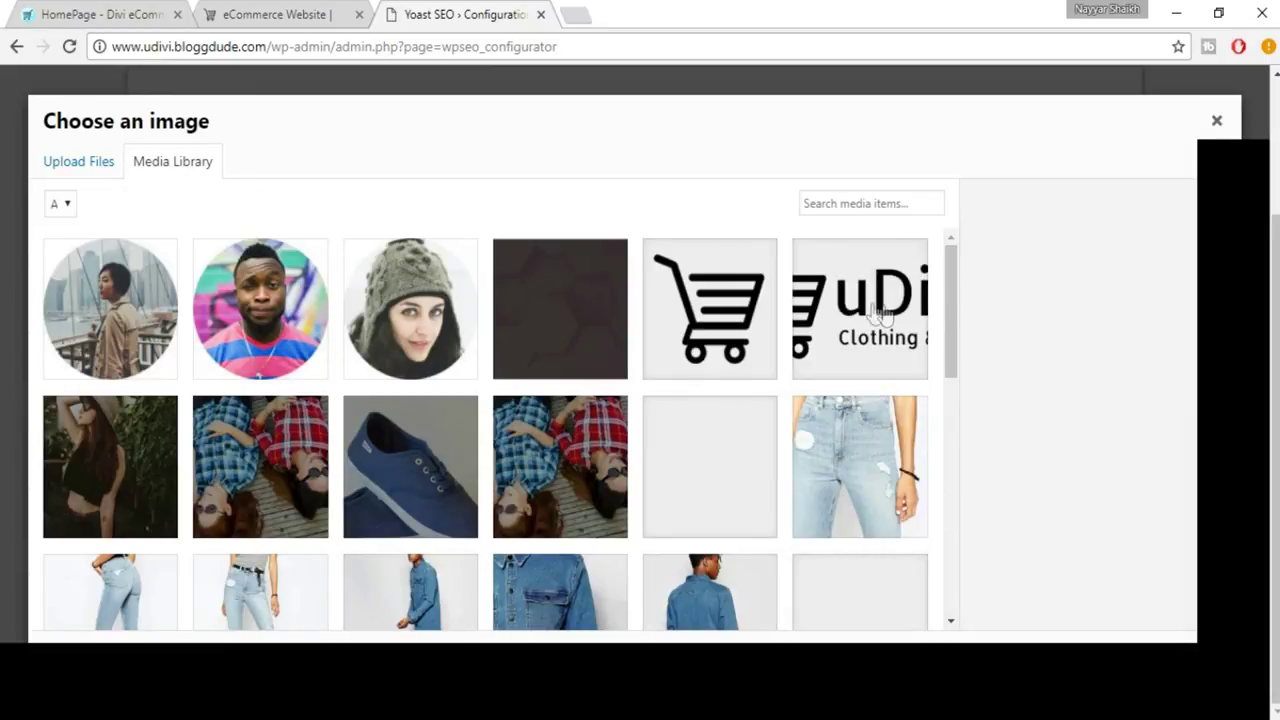
click(870, 312)
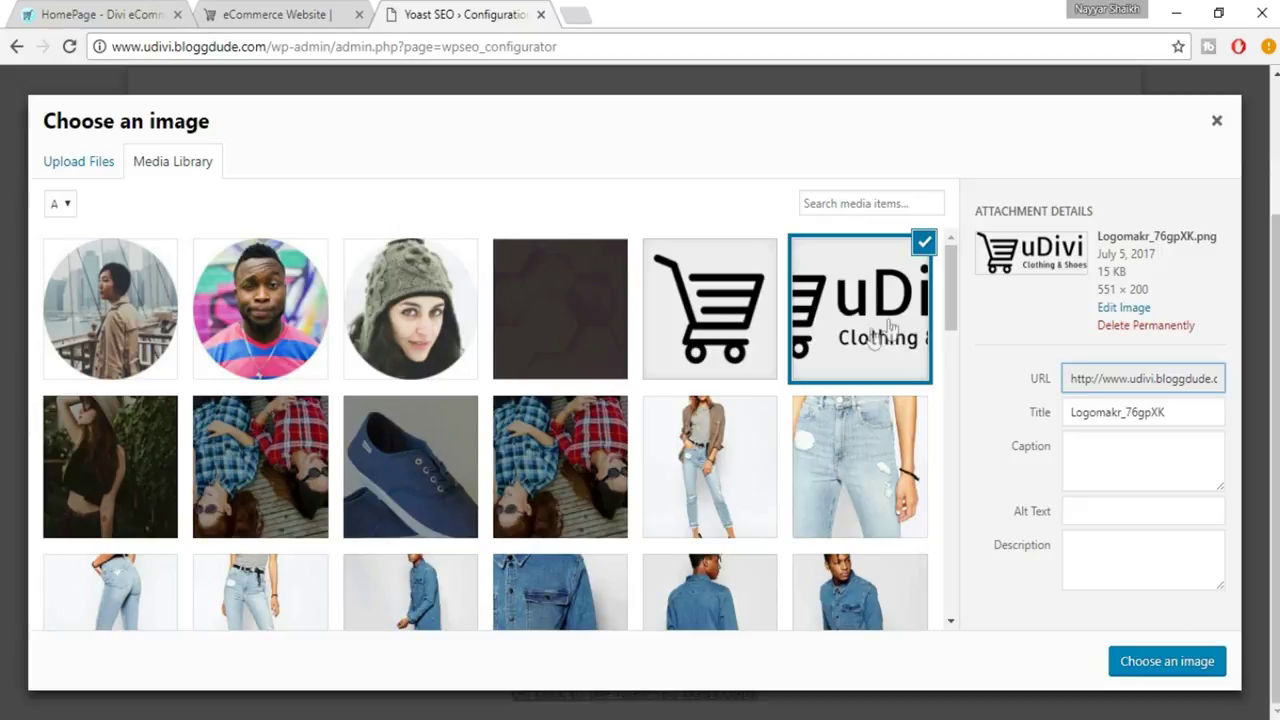
click(1145, 655)
scroll(788, 500, down, 3)
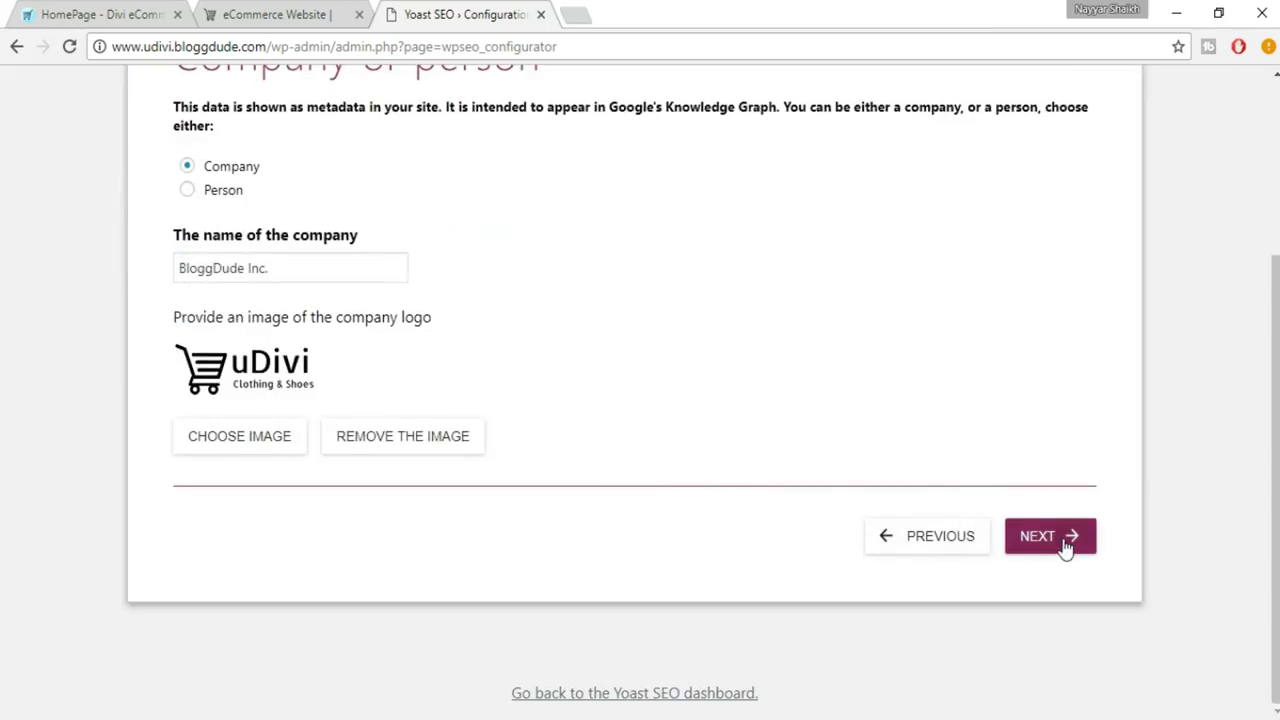
click(1064, 540)
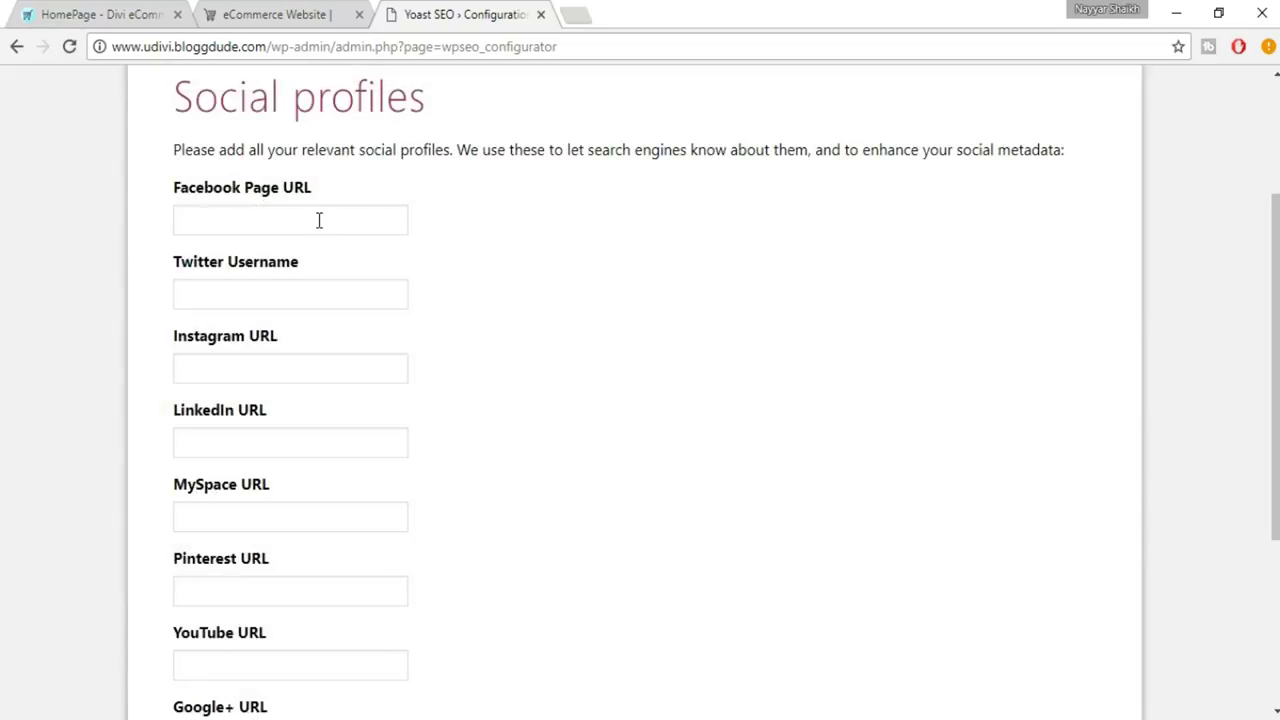
Look through the social profile fields, from the Facebook page URL down to the Google+ URL
click(318, 219)
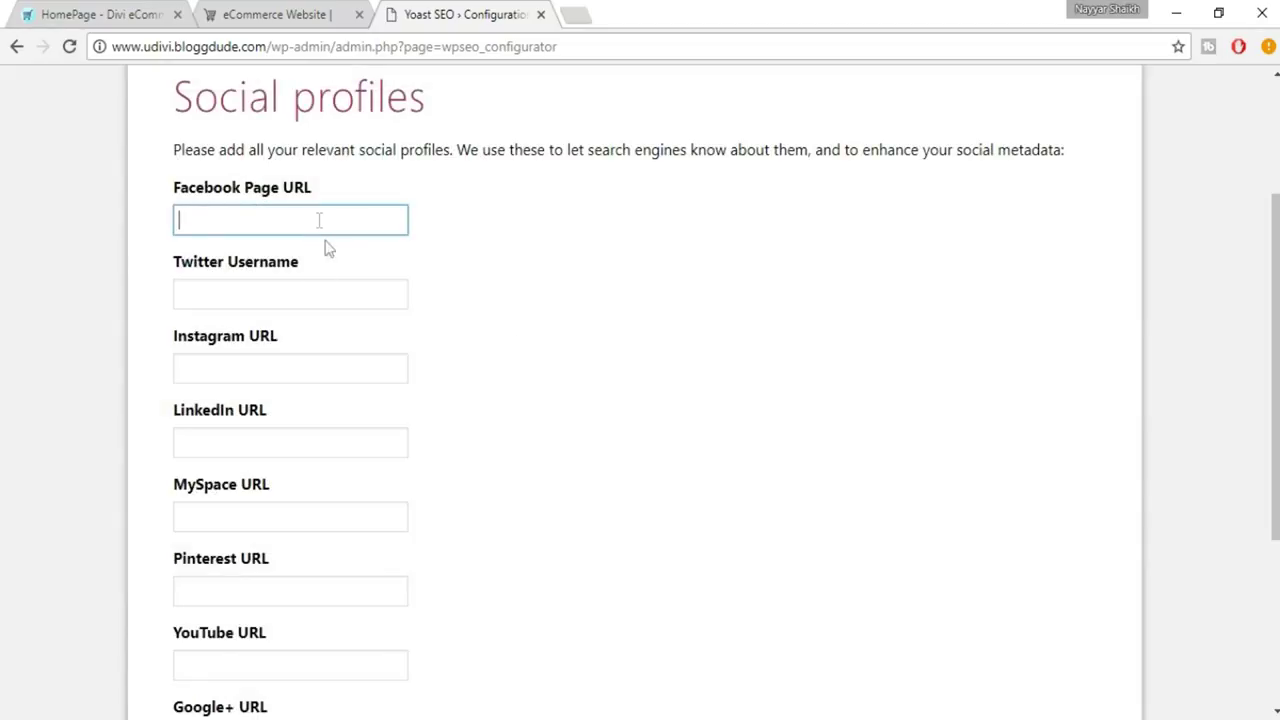
scroll(410, 335, down, 2)
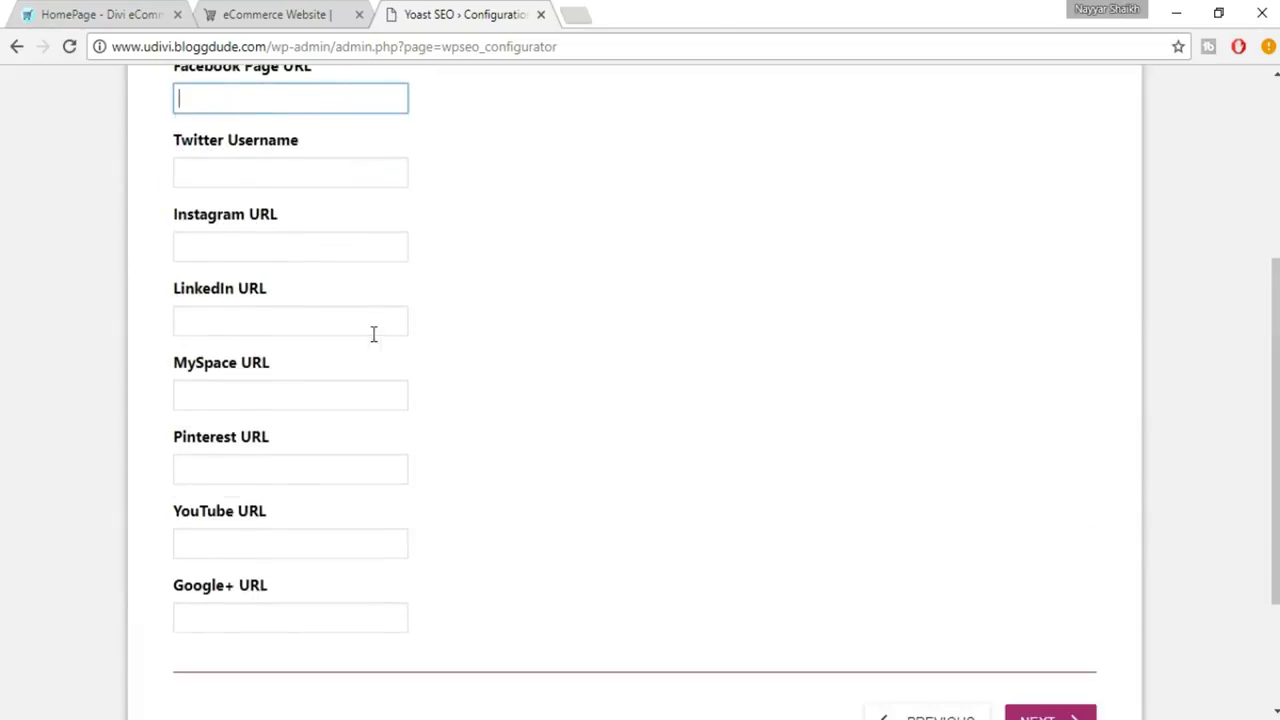
scroll(373, 334, down, 3)
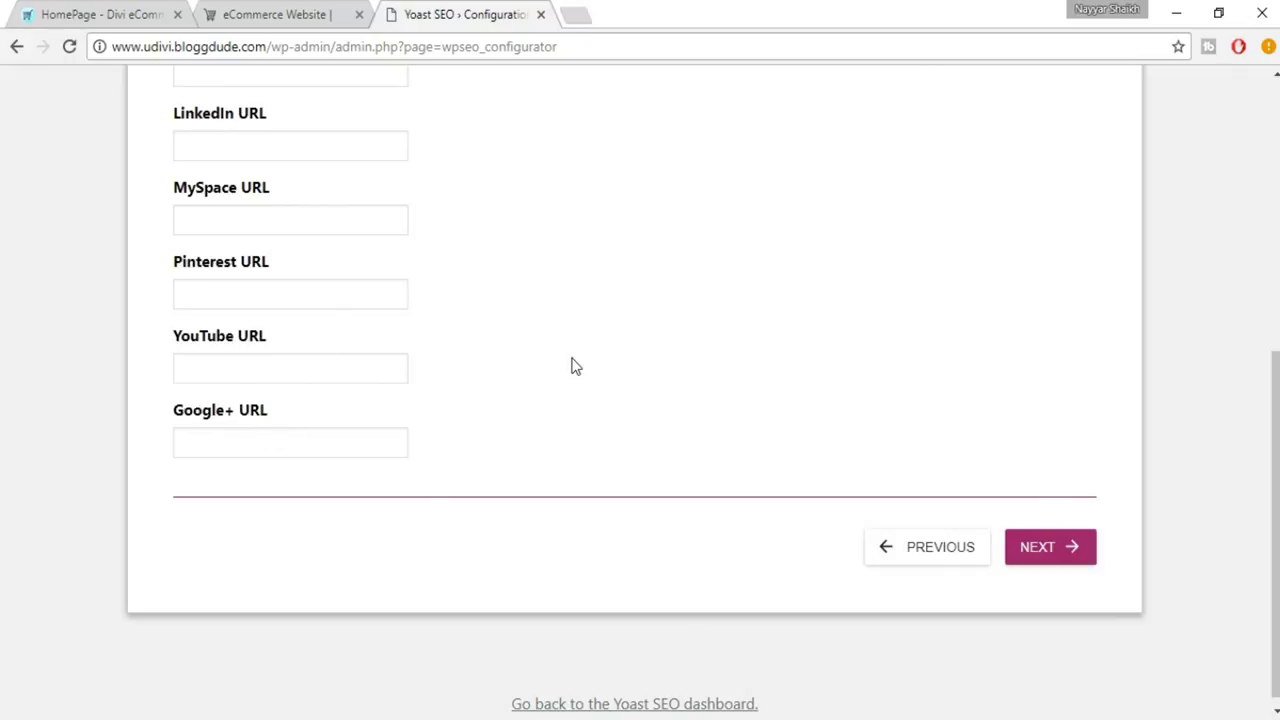
scroll(575, 366, up, 6)
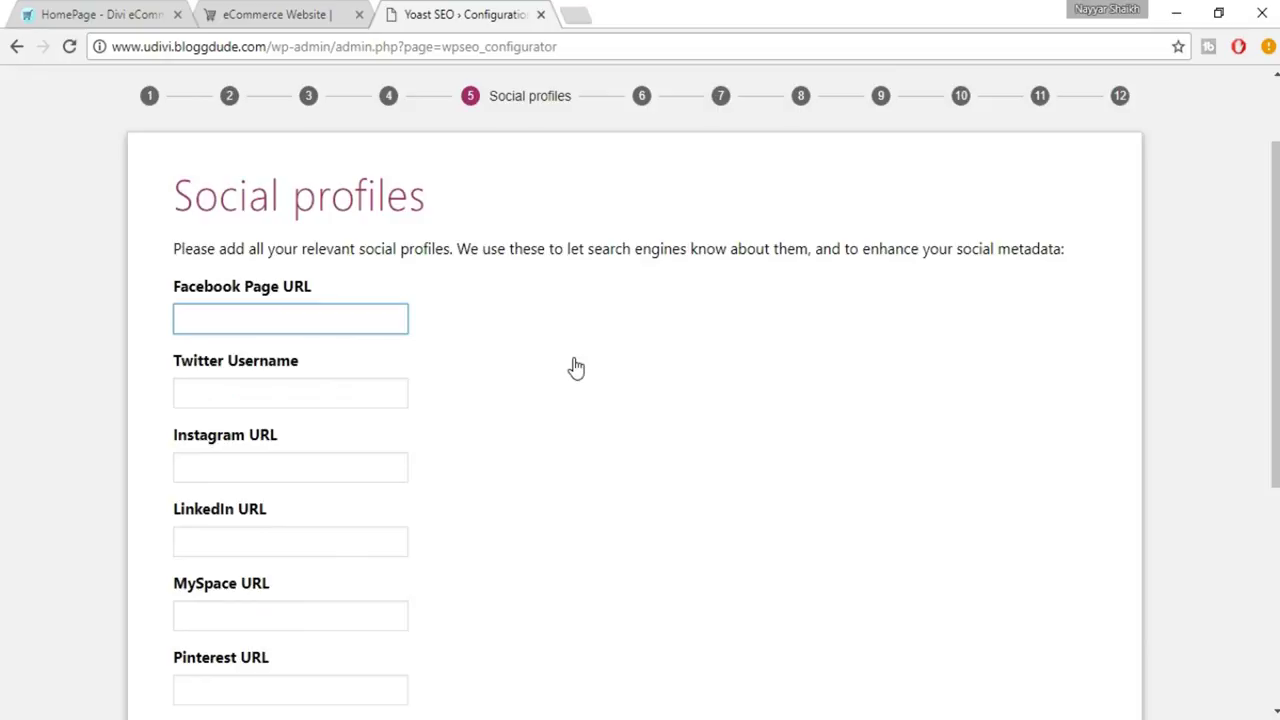
scroll(488, 270, up, 2)
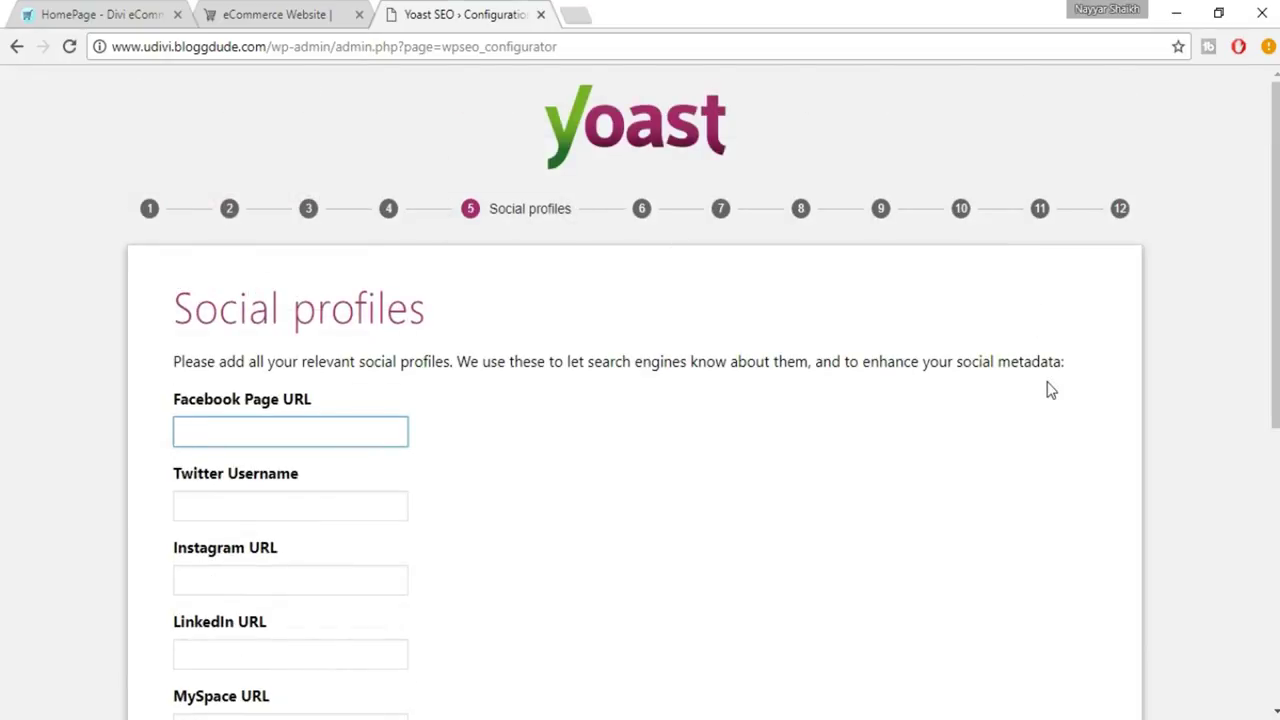
scroll(466, 374, down, 2)
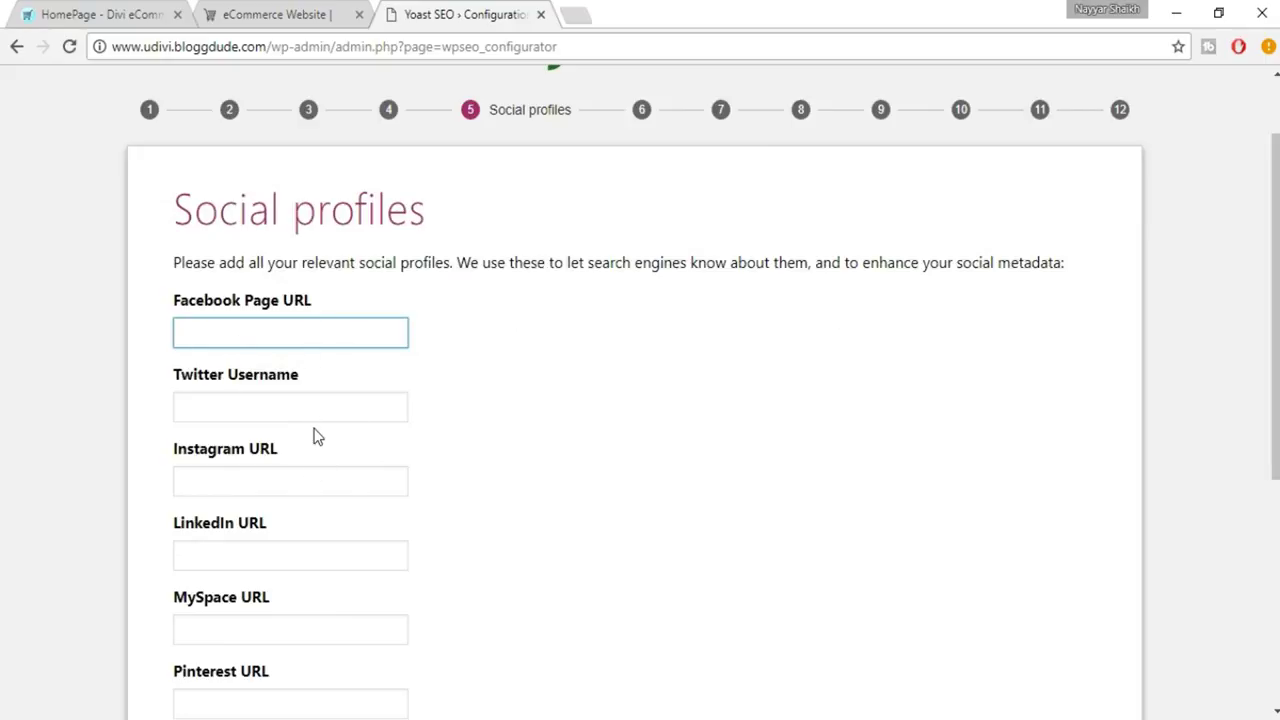
scroll(314, 434, down, 4)
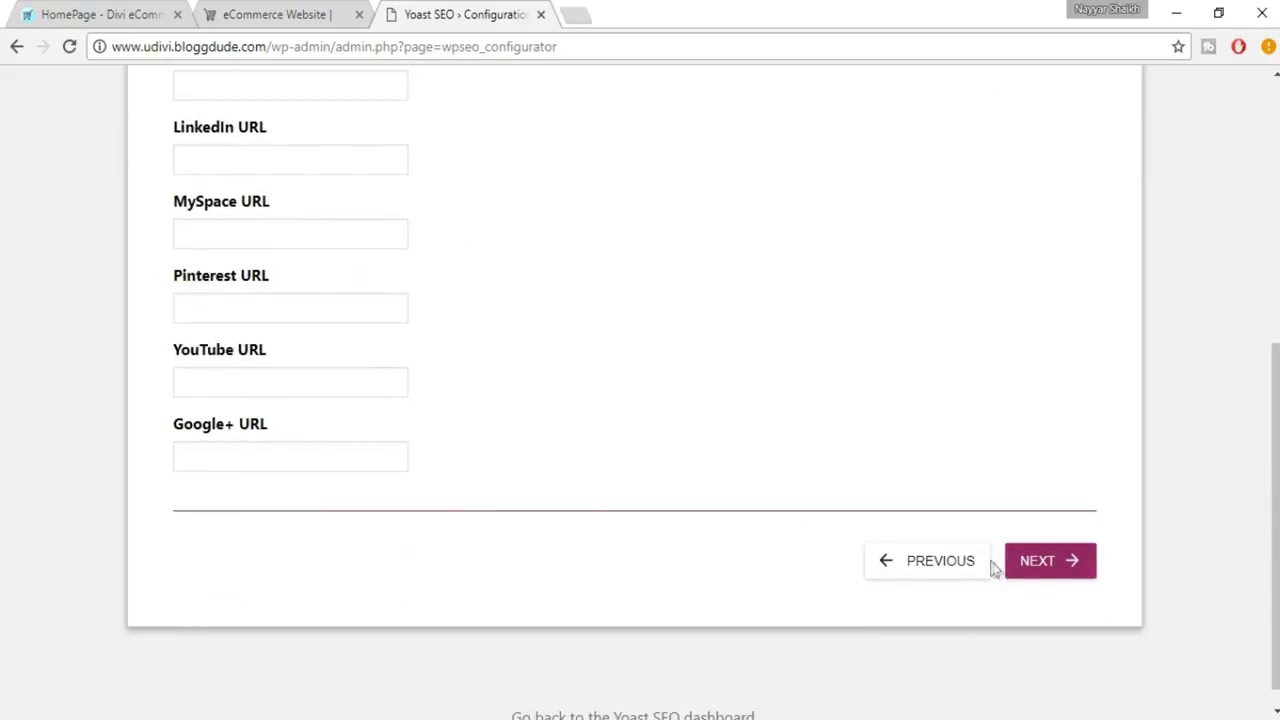
Keep the Media post type hidden and all other post types visible, answer Yes to multiple authors, and continue to the Google Search Console page
click(1046, 571)
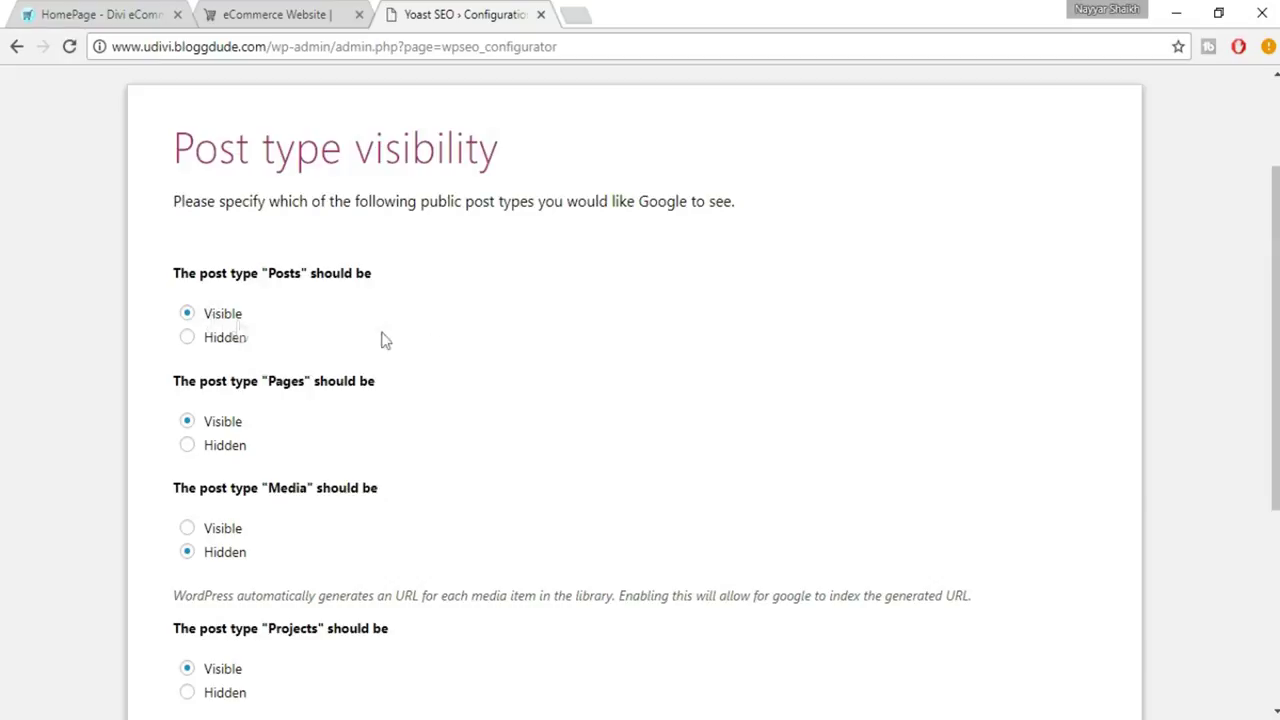
scroll(561, 388, down, 1)
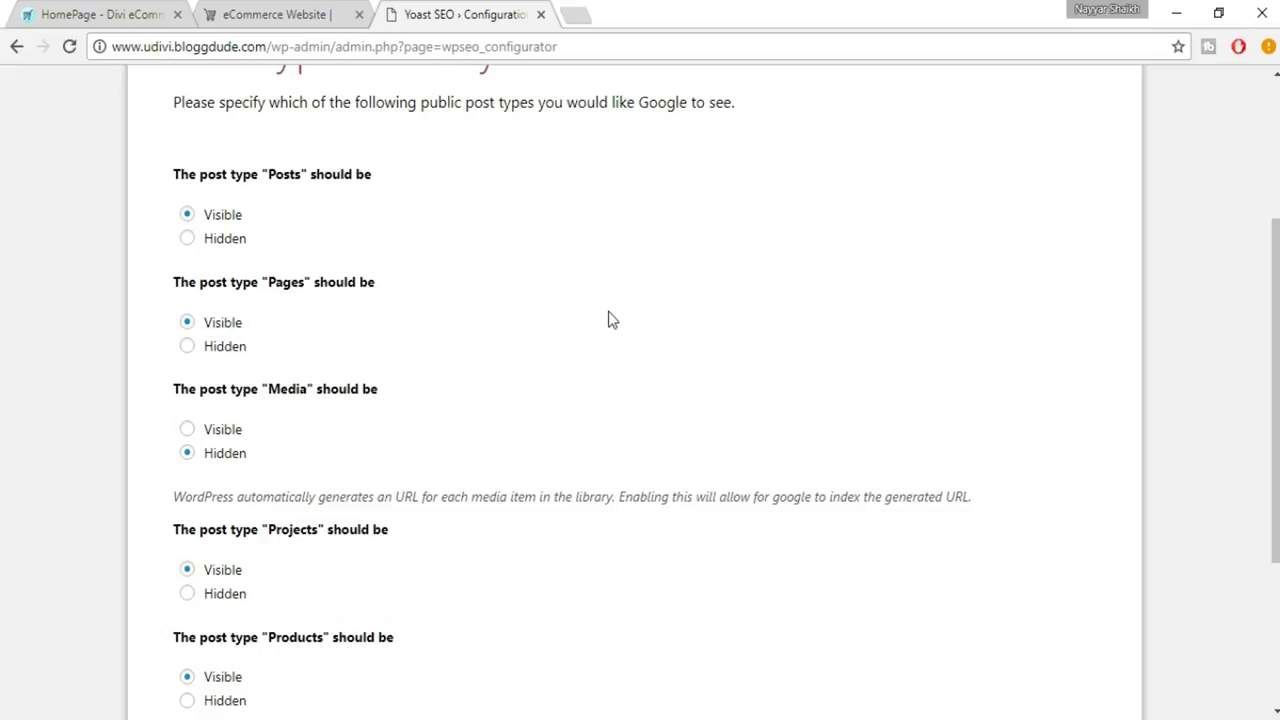
scroll(608, 320, down, 1)
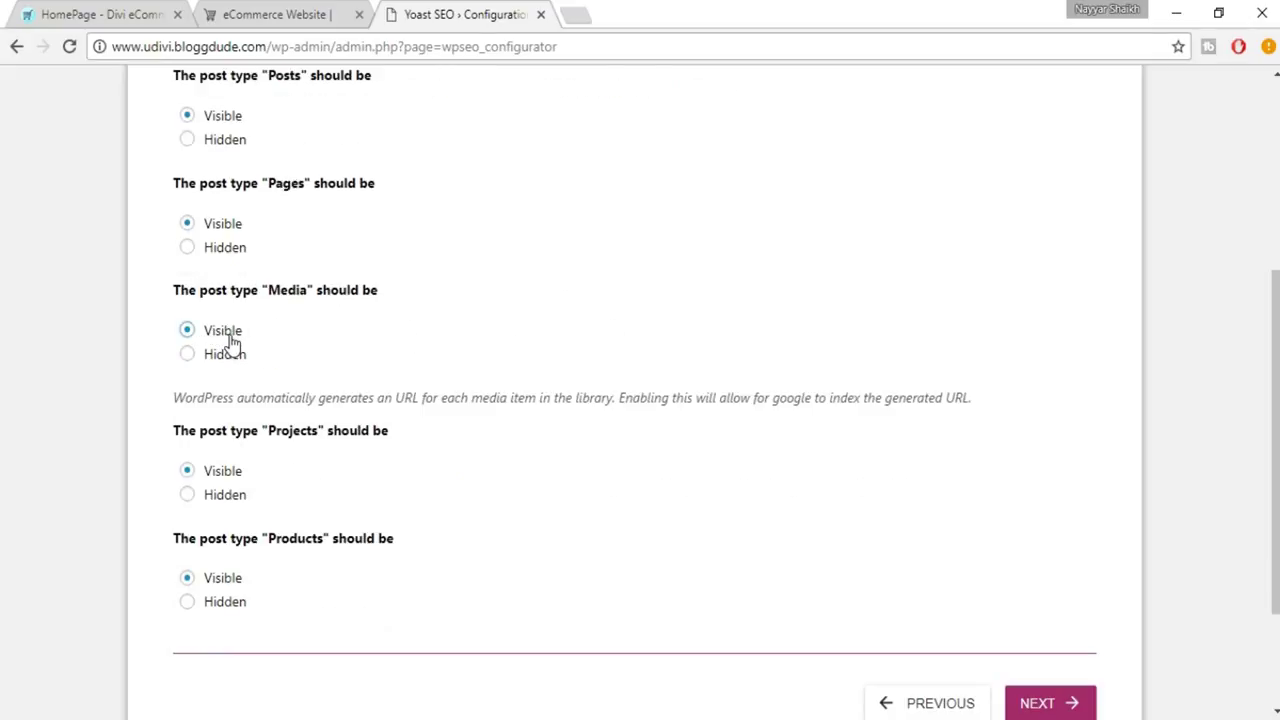
click(214, 356)
scroll(258, 355, down, 2)
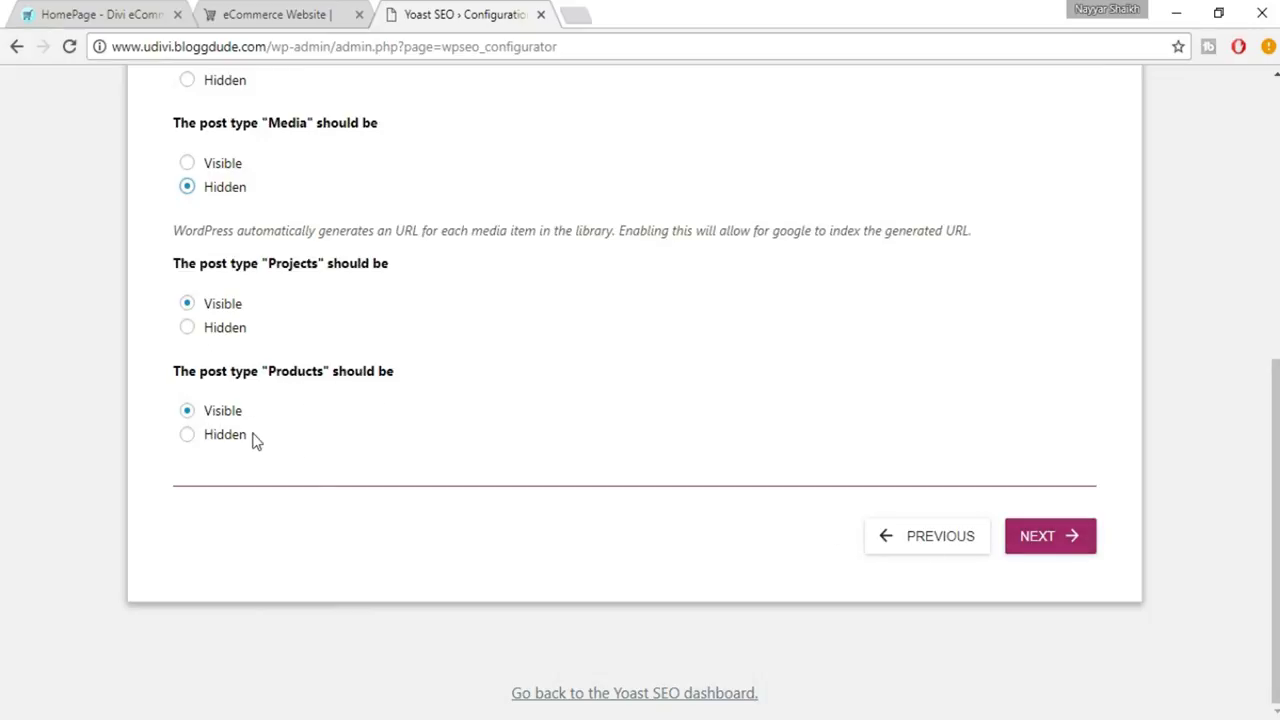
click(1053, 553)
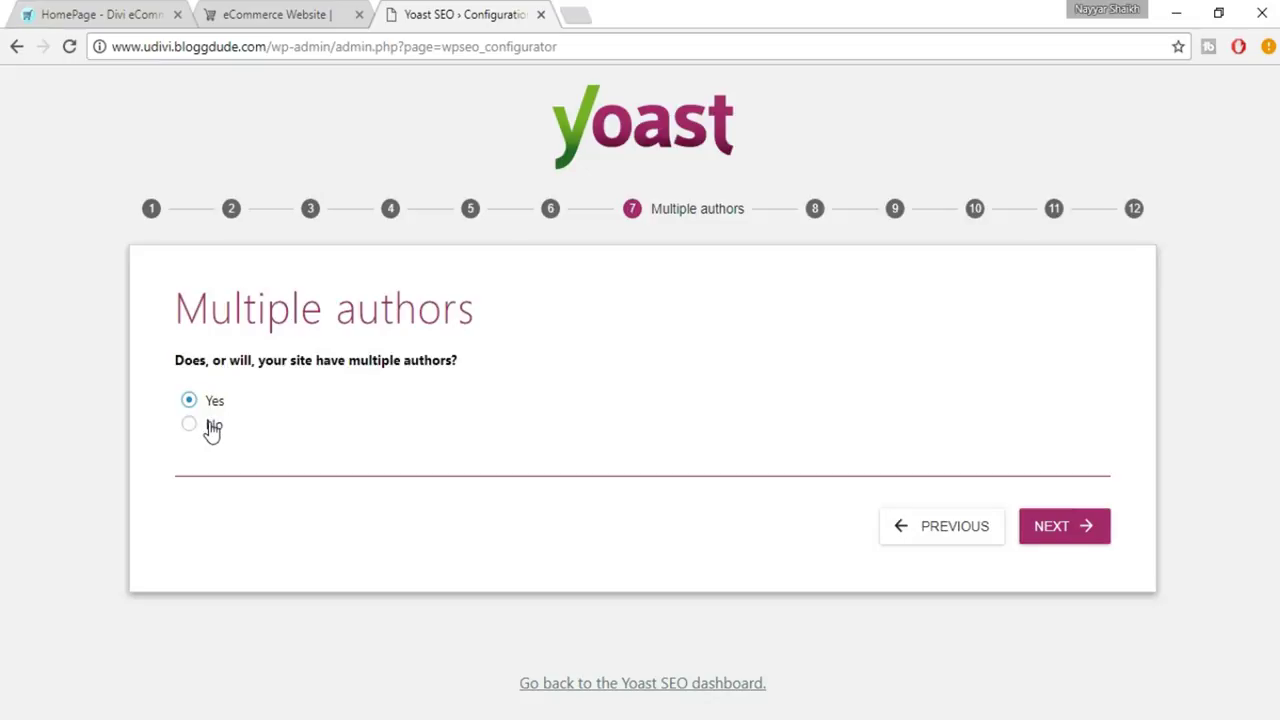
click(1057, 533)
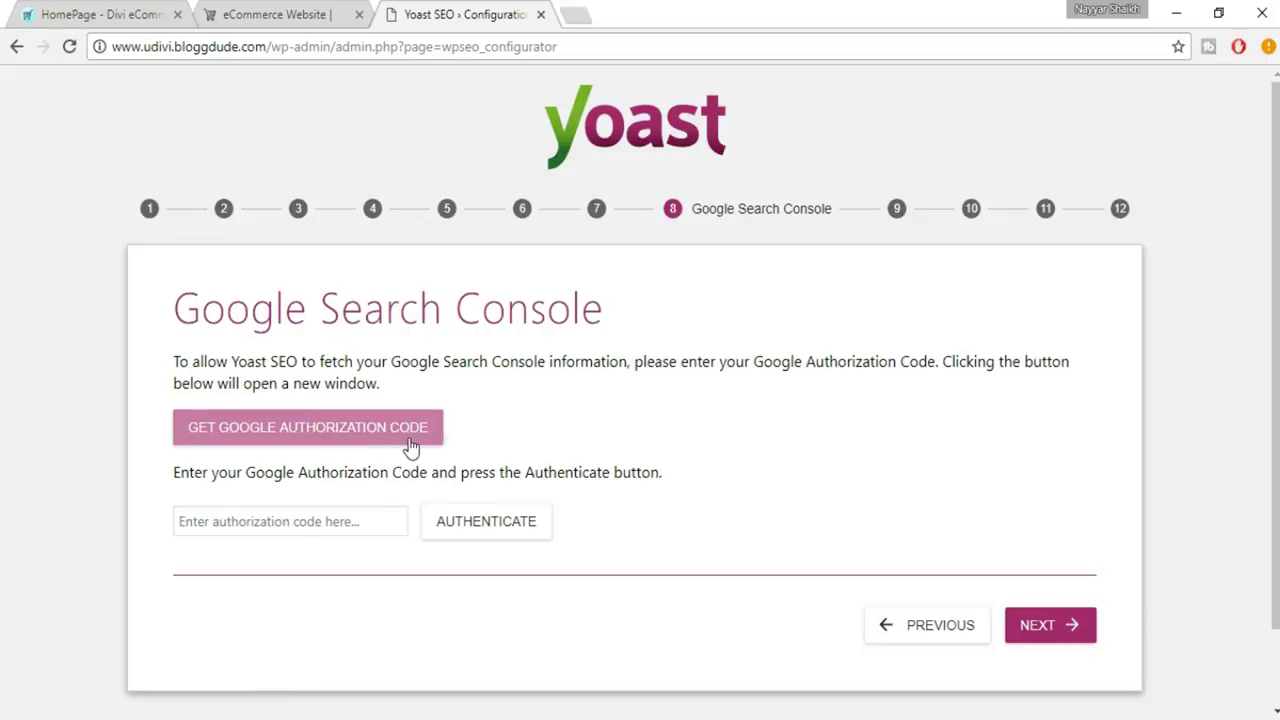
Request a Google authorization code using the fourth listed Google account and allow Yoast SEO to view and manage its Search Console data
click(313, 440)
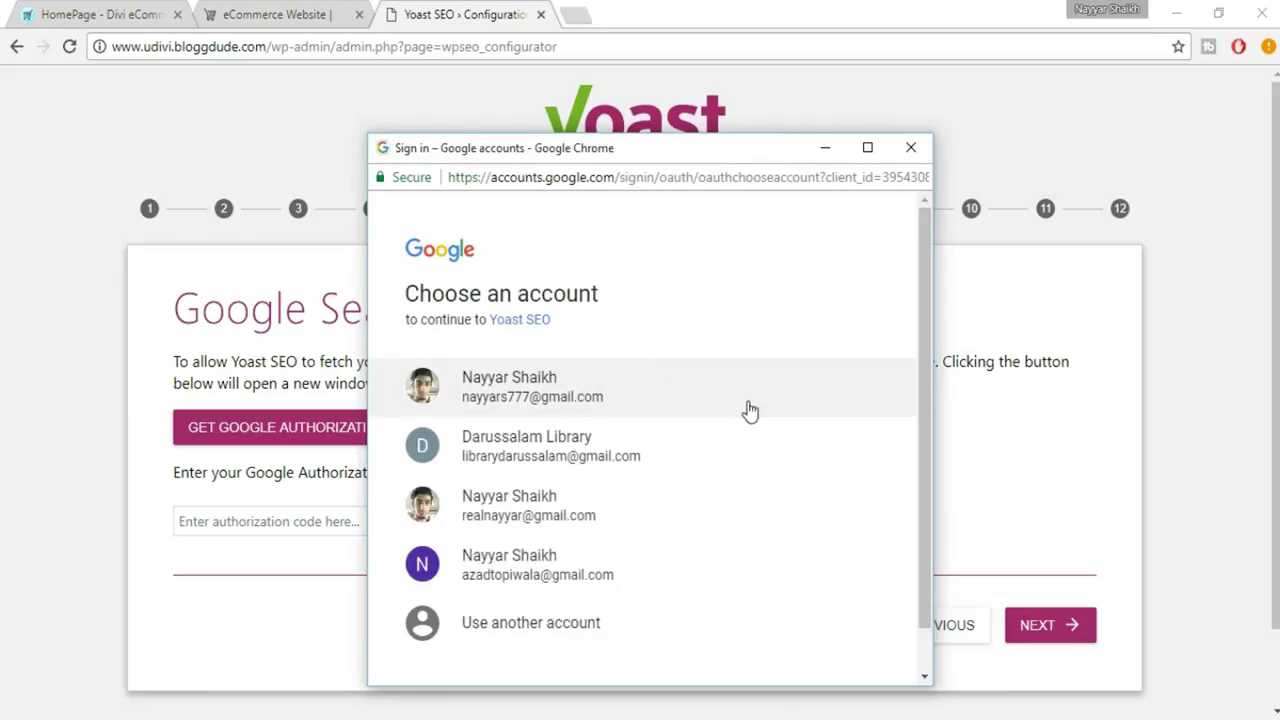
scroll(753, 422, down, 1)
click(566, 528)
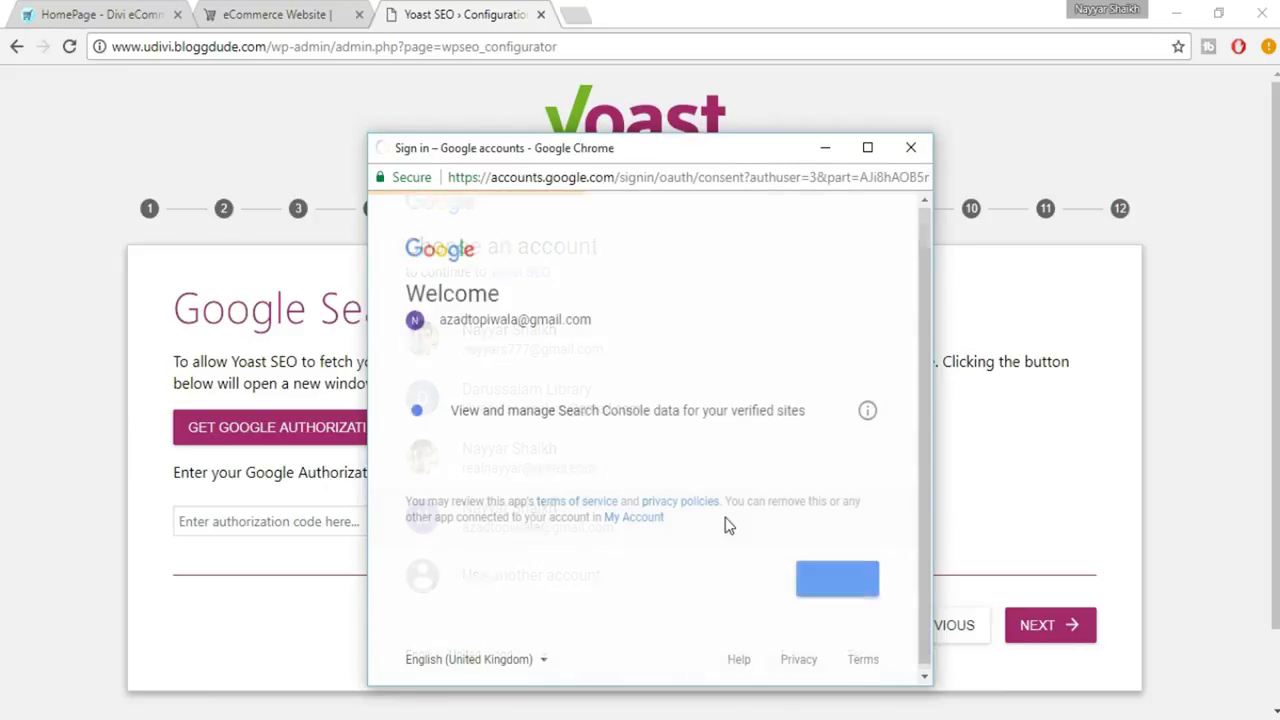
click(837, 586)
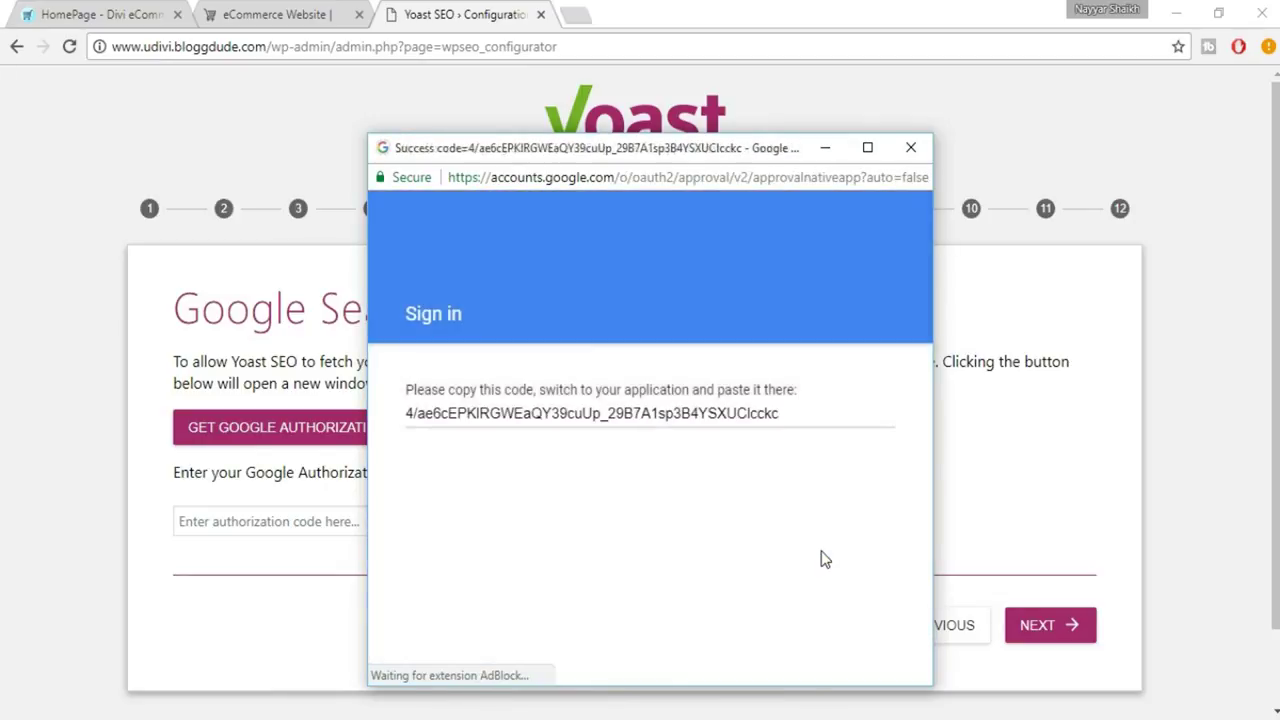
Copy the Google authorization code from the sign-in window into the wizard's authorization code field and continue to the title settings
triple_click(610, 420)
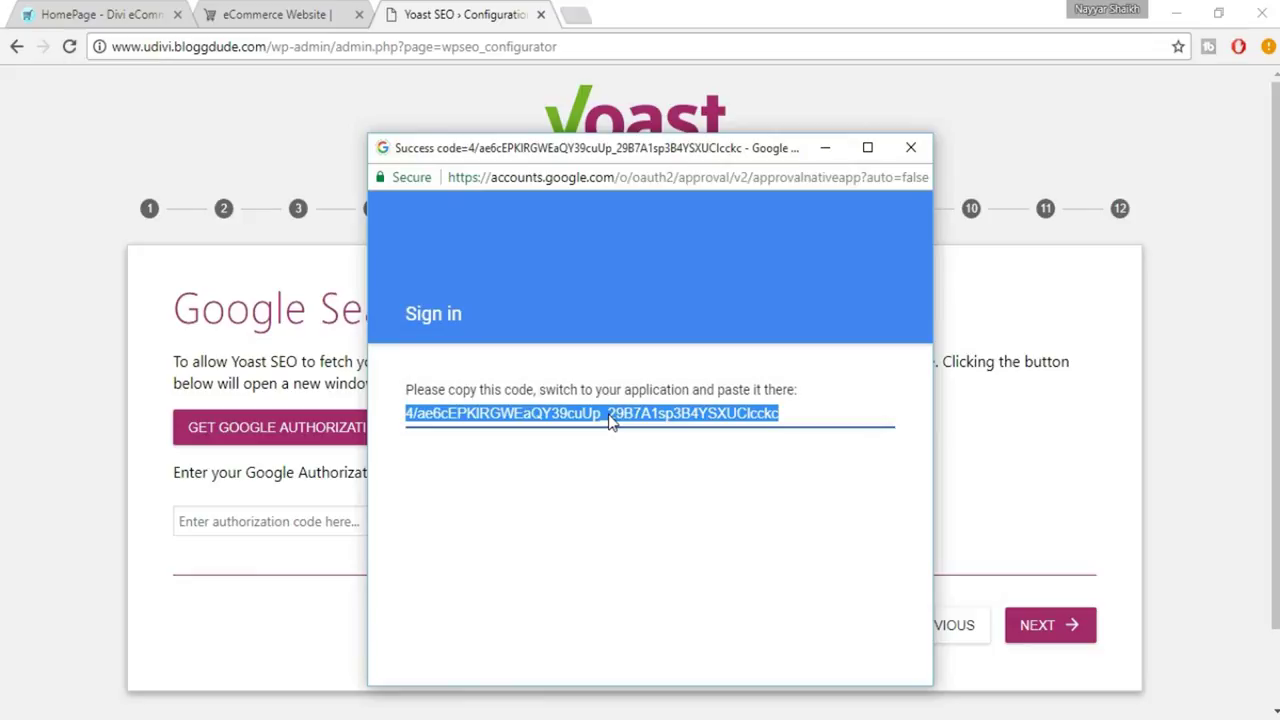
click(255, 592)
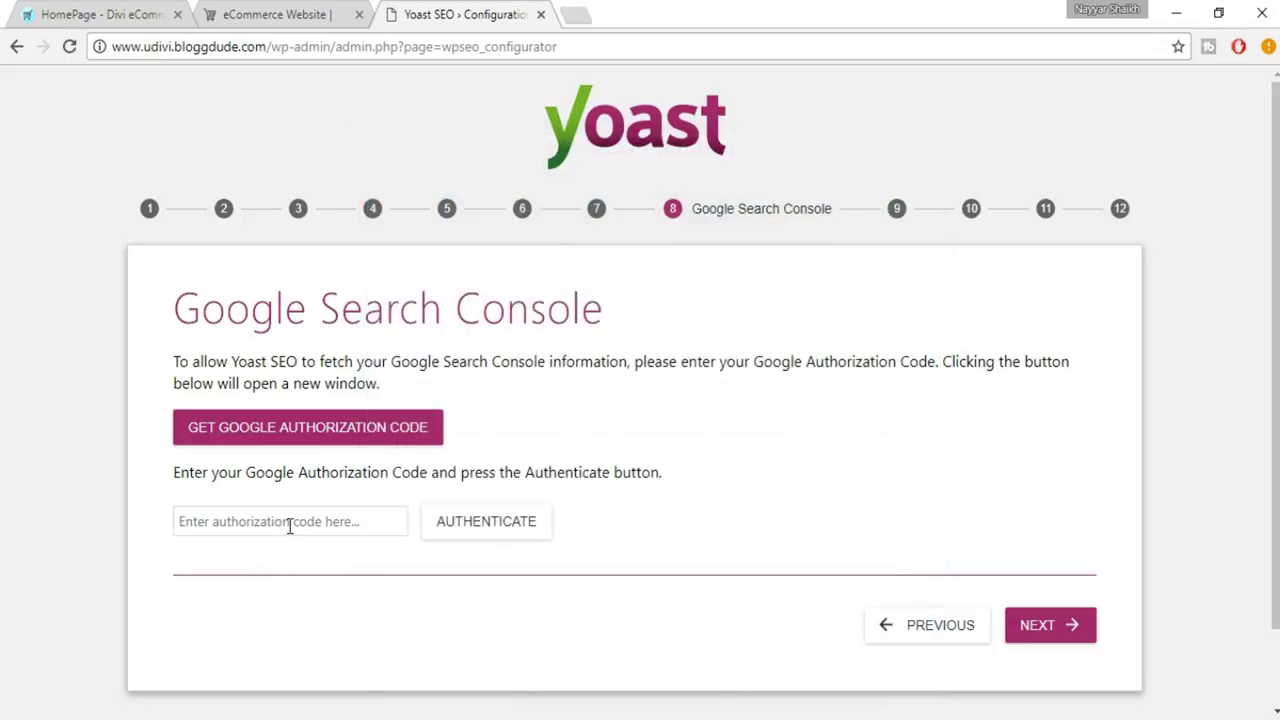
click(289, 526)
key(ctrl+v)
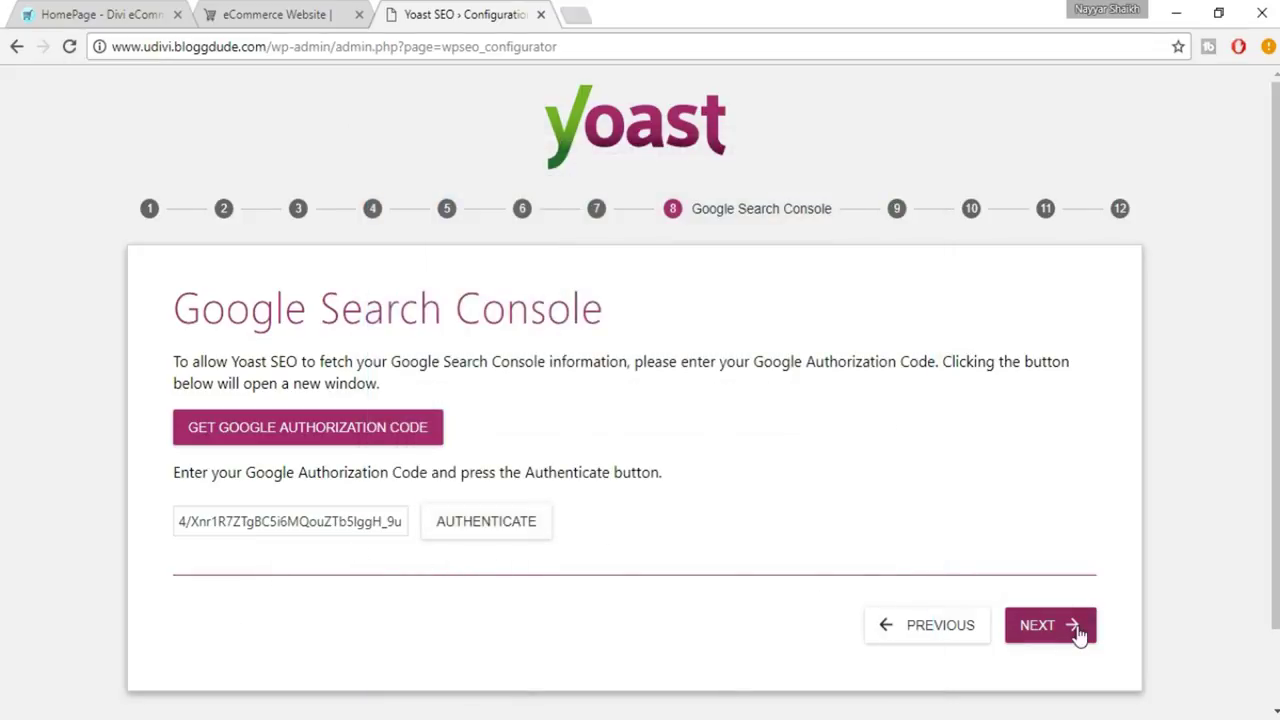
click(1076, 630)
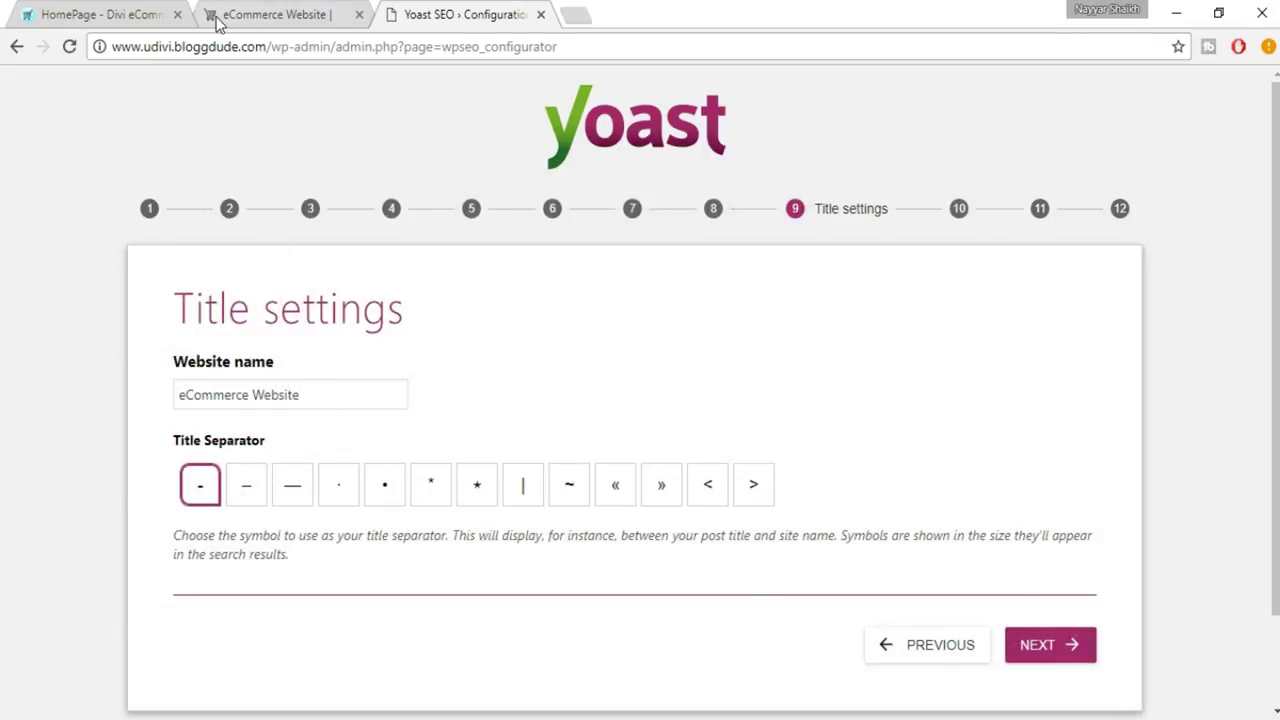
Compare the separator options with the live site's browser title, keep the hyphen as title separator, and continue to the newsletter page
click(293, 20)
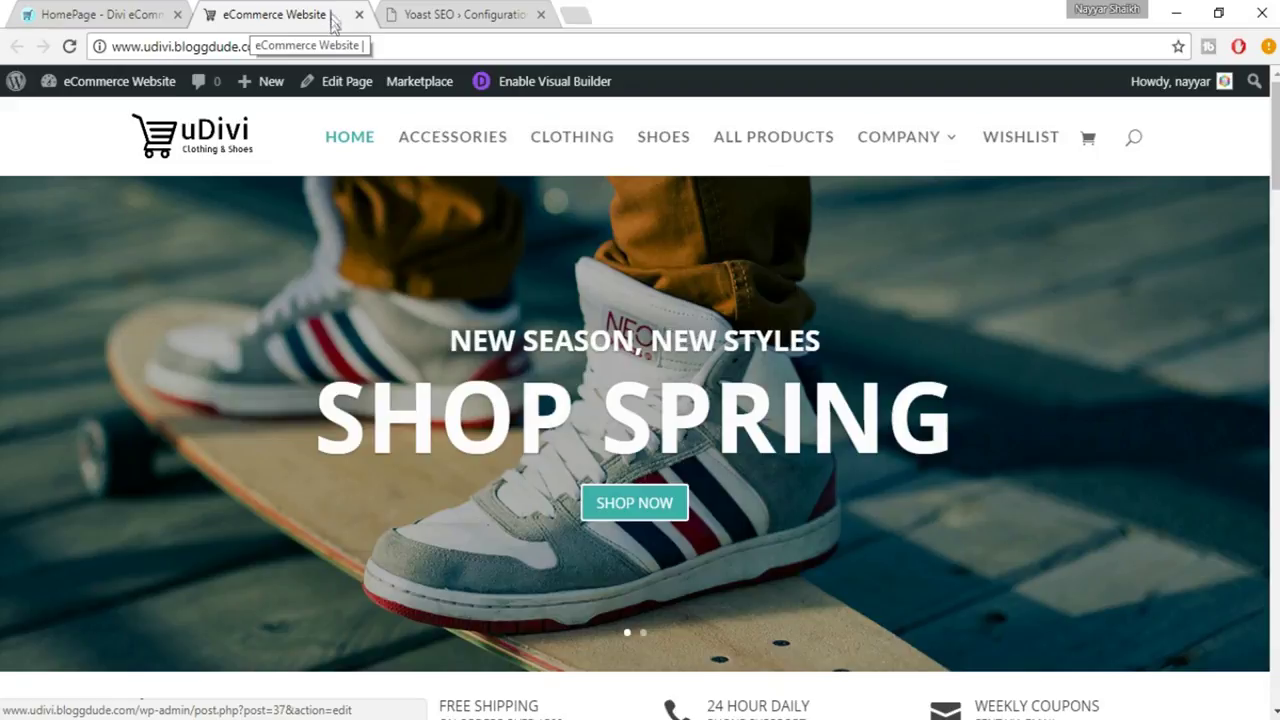
click(465, 14)
click(249, 500)
click(303, 500)
click(204, 498)
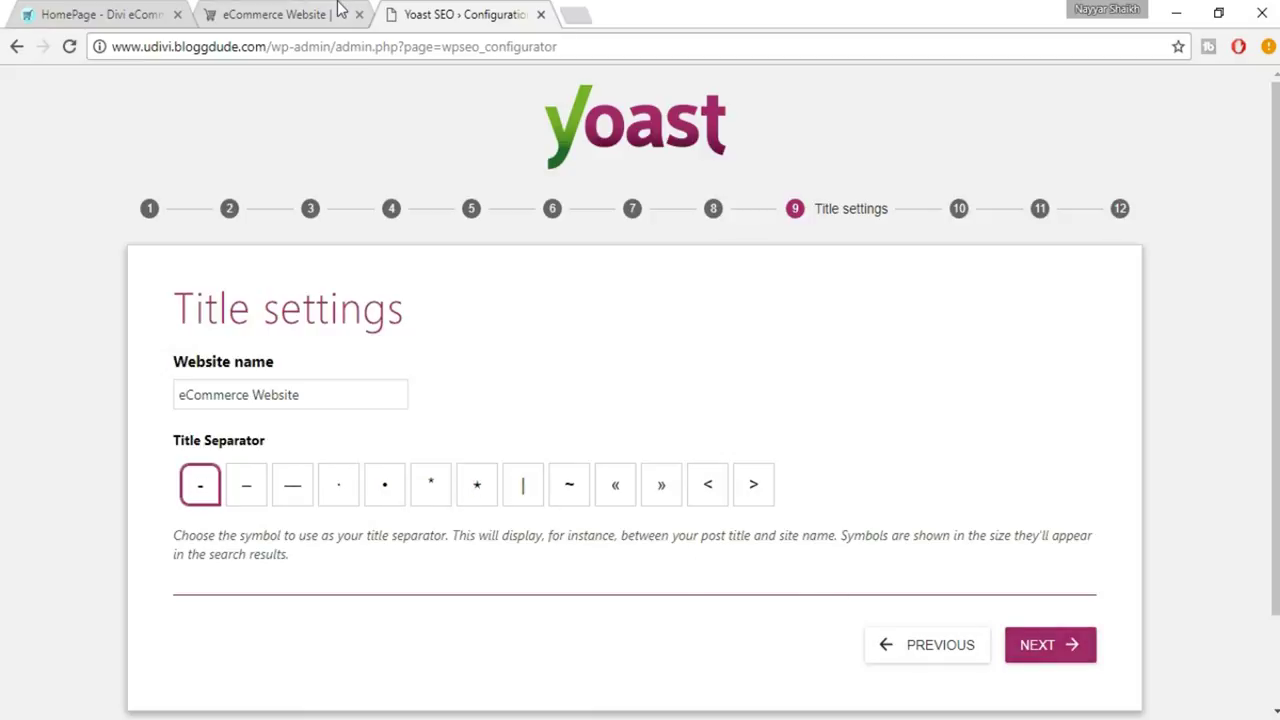
click(300, 14)
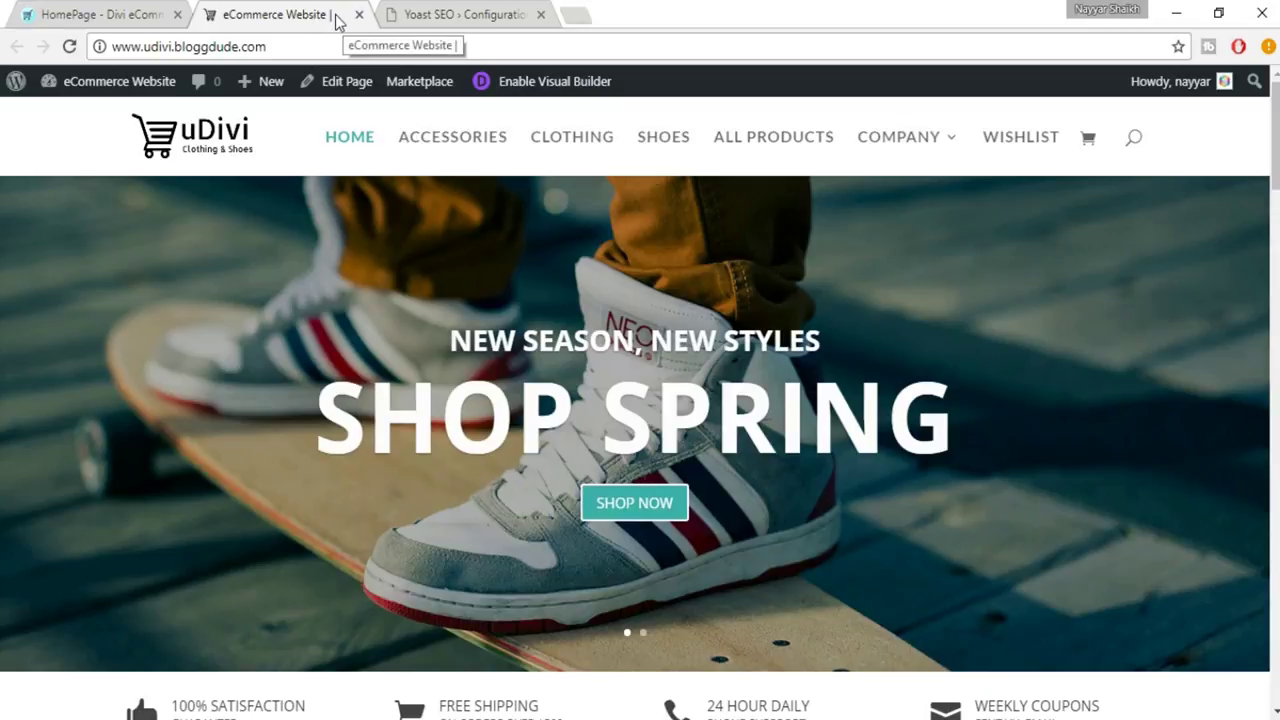
click(463, 12)
click(1063, 652)
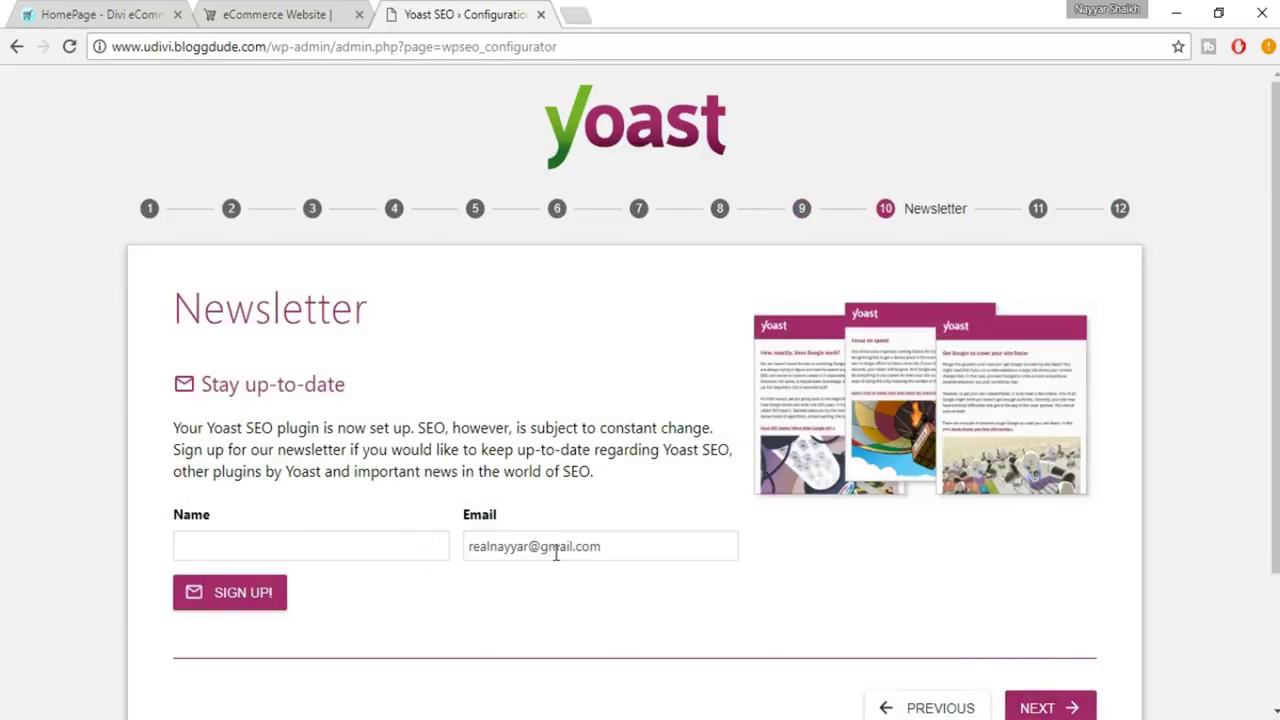
Skip the newsletter sign-up and continue to the recommendations page of the wizard
click(622, 547)
scroll(600, 520, down, 1)
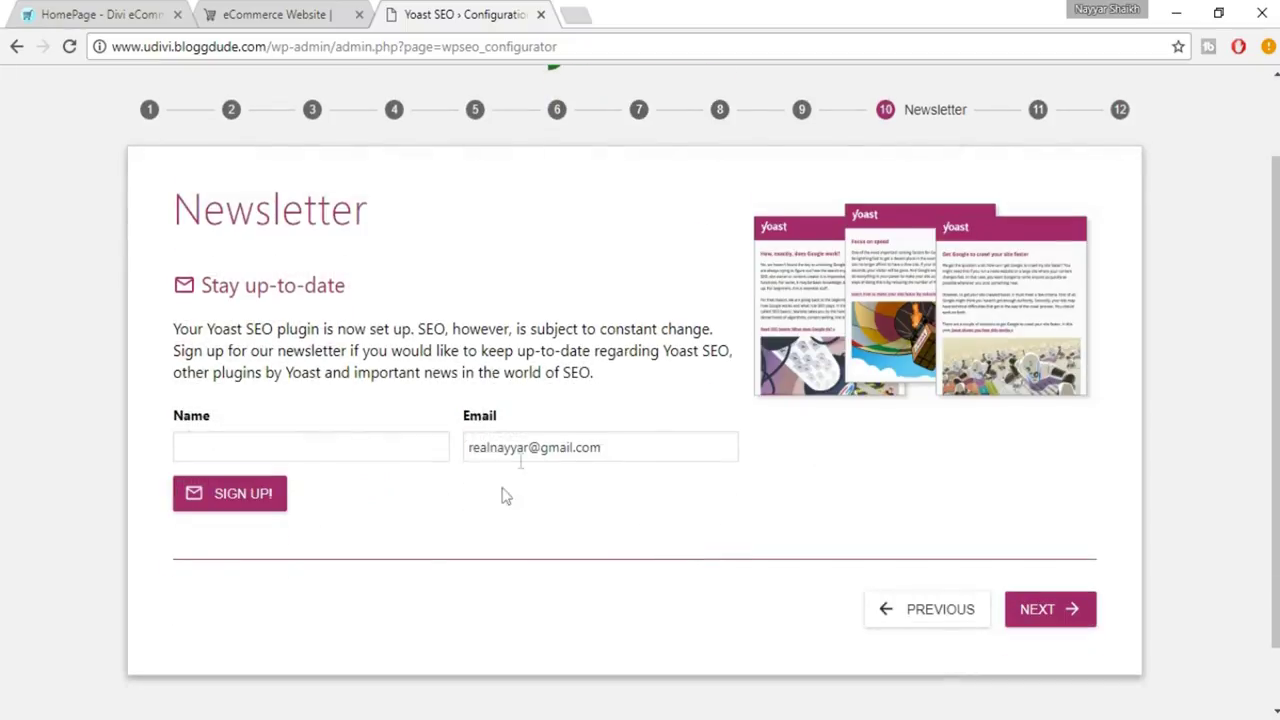
click(1046, 608)
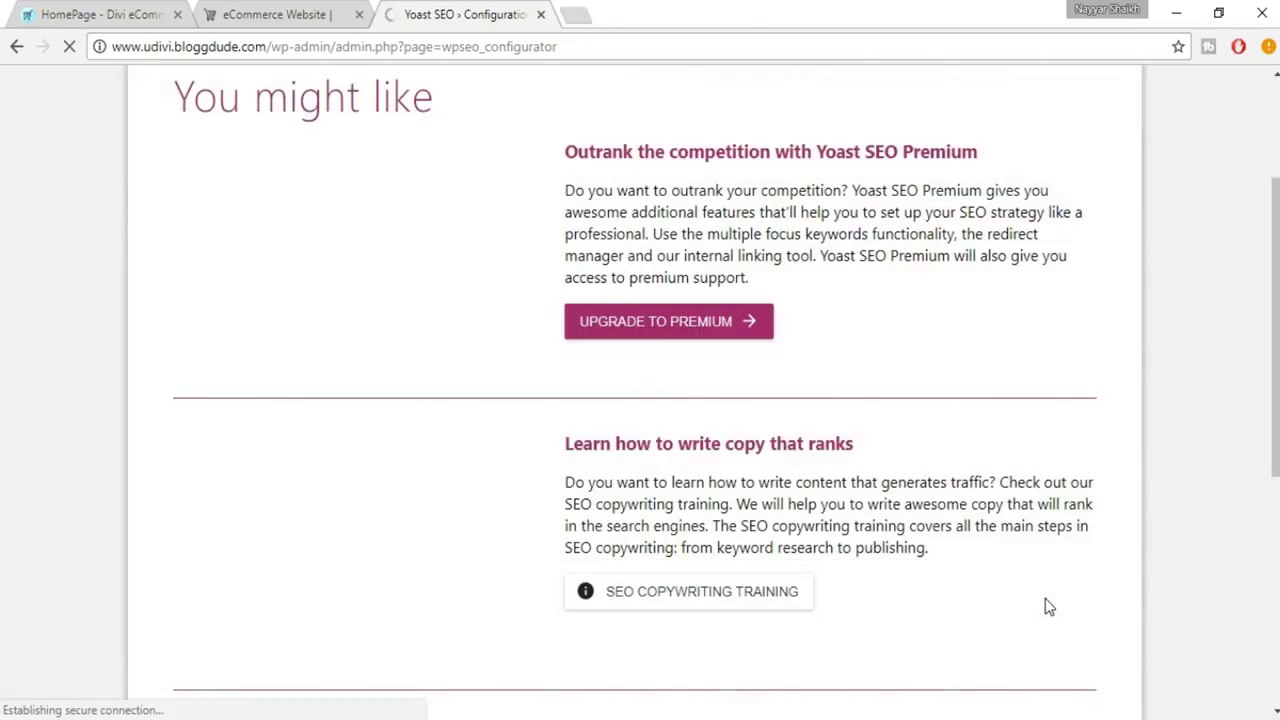
Look through the recommendations for Yoast SEO Premium, the SEO copywriting training and the Yoast SEO plugin training
scroll(1045, 598, up, 1)
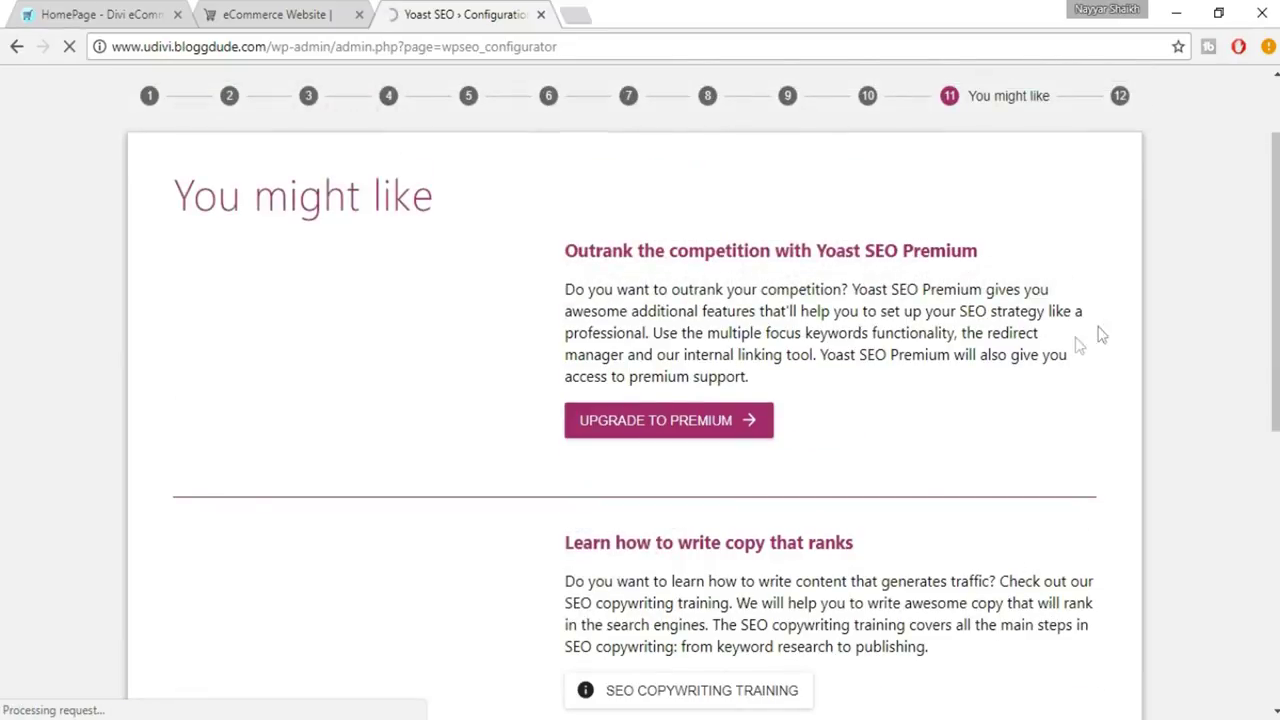
scroll(920, 338, down, 6)
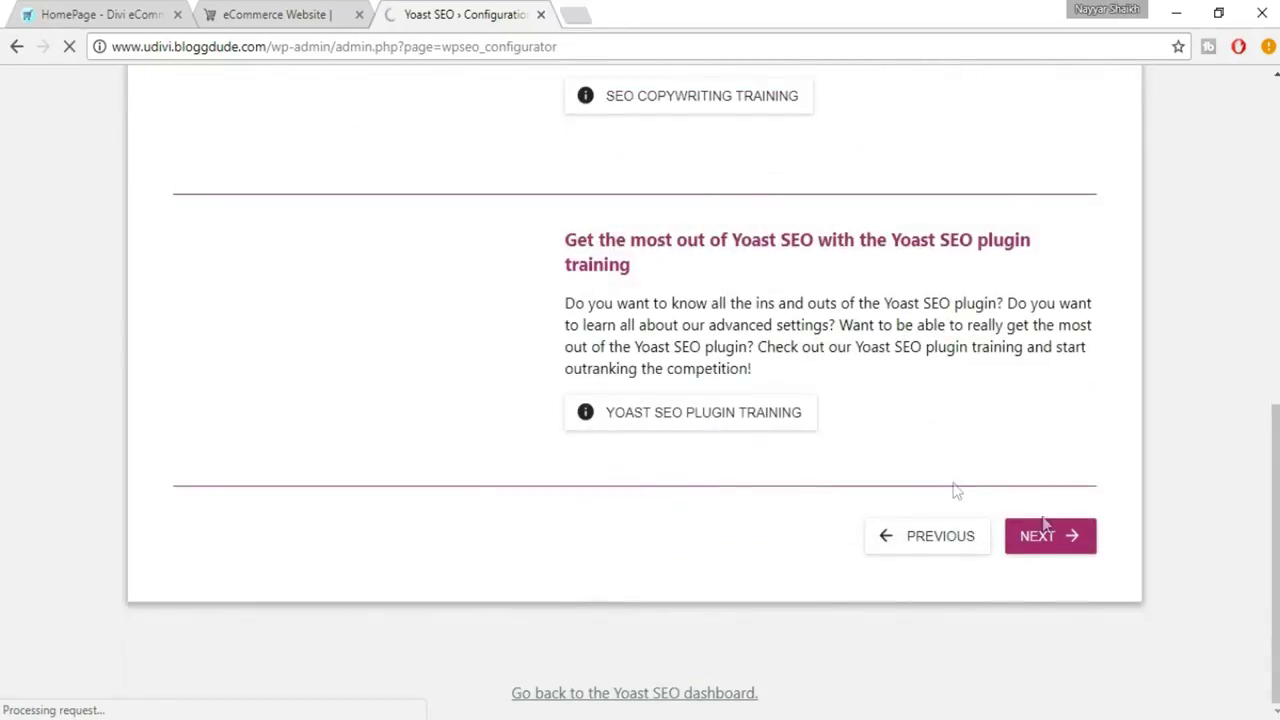
scroll(745, 372, up, 6)
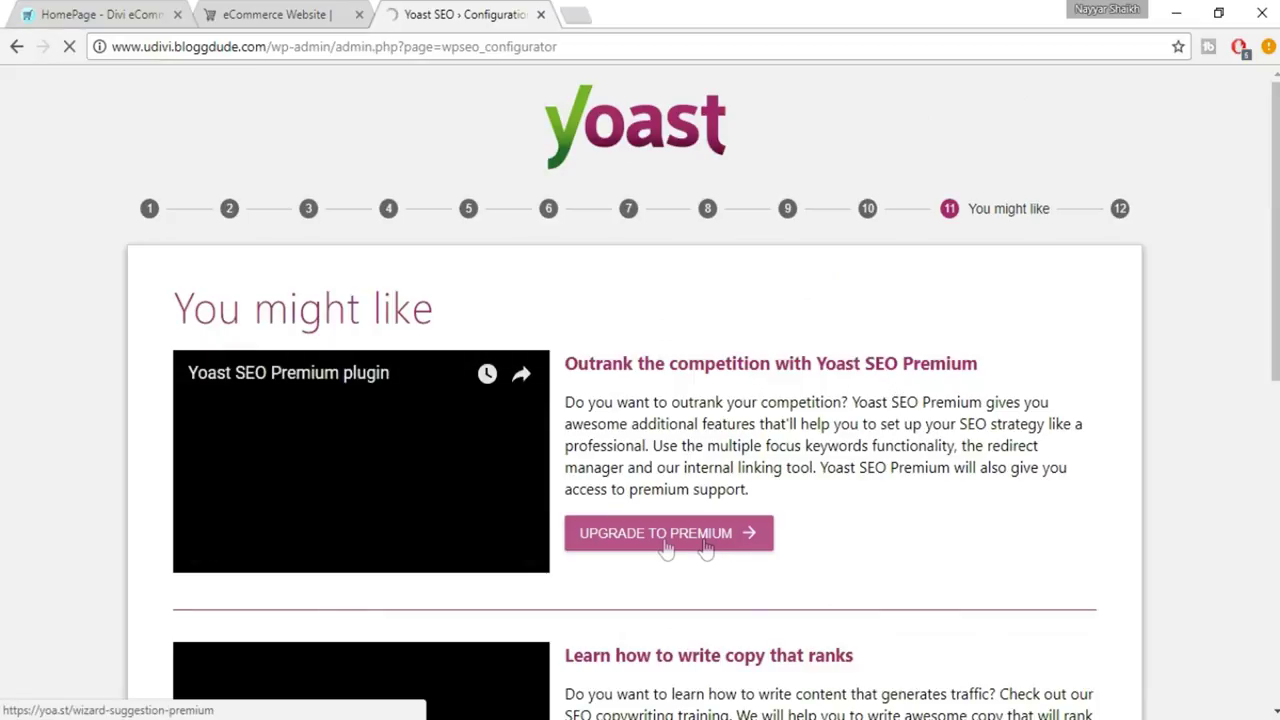
scroll(705, 547, down, 2)
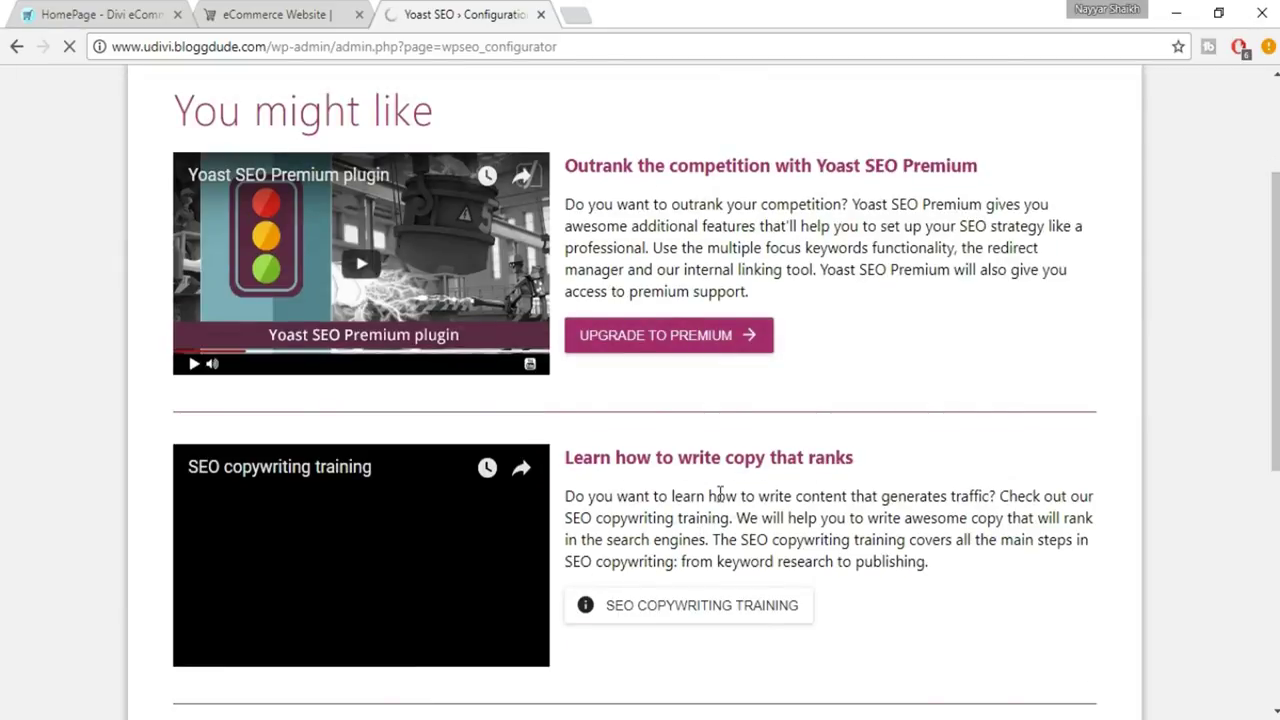
scroll(870, 468, down, 2)
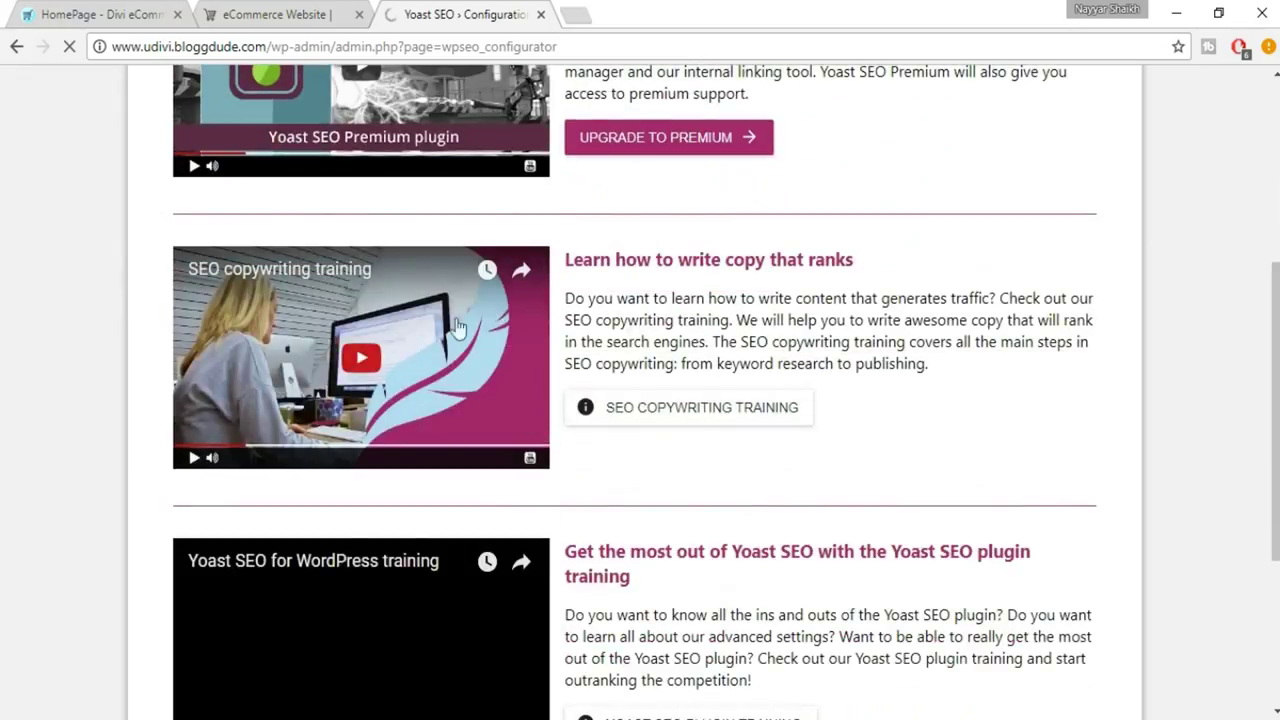
scroll(735, 350, down, 2)
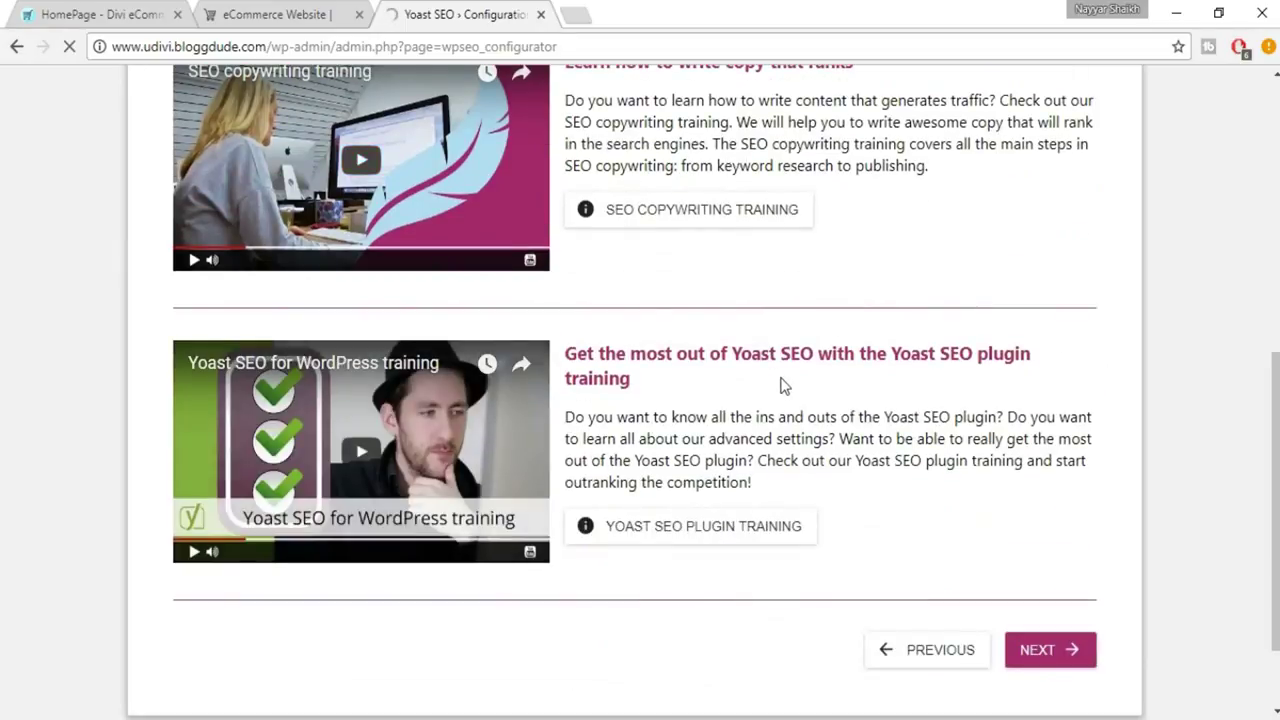
scroll(770, 385, up, 4)
scroll(860, 420, down, 5)
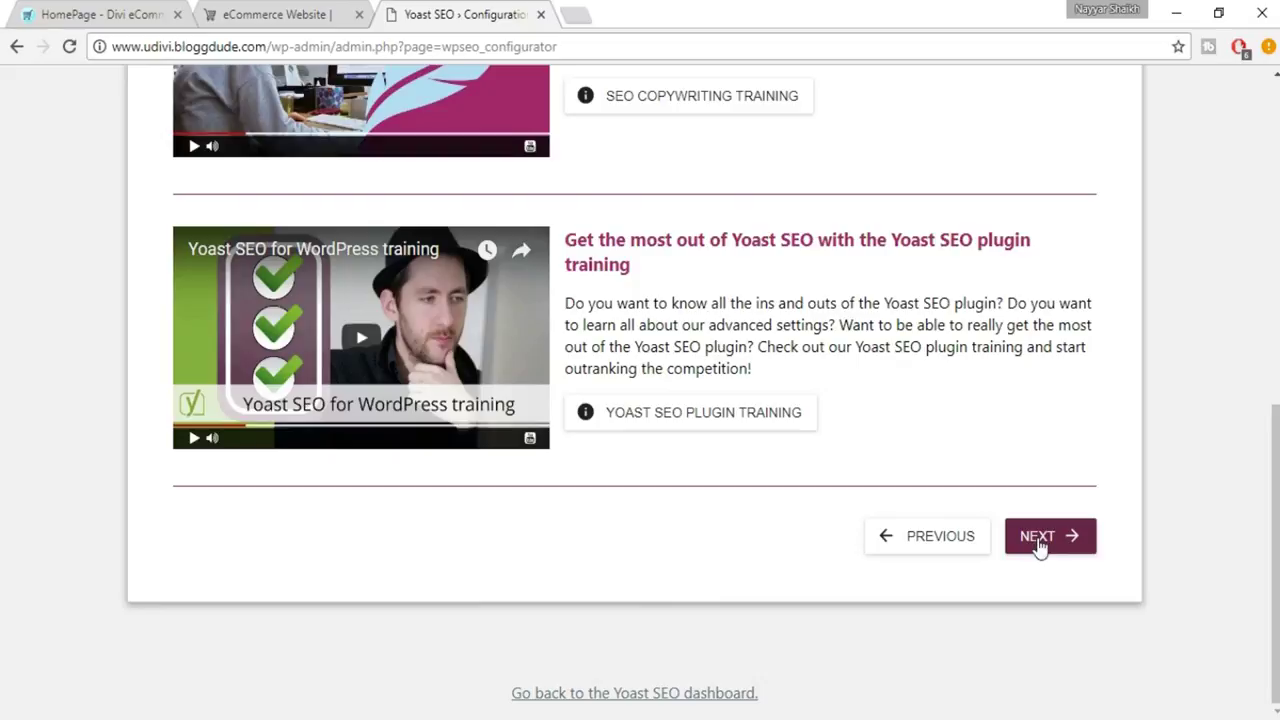
Finish and close the configuration wizard, and open the Webmaster Tools verification settings of Yoast SEO
click(1043, 538)
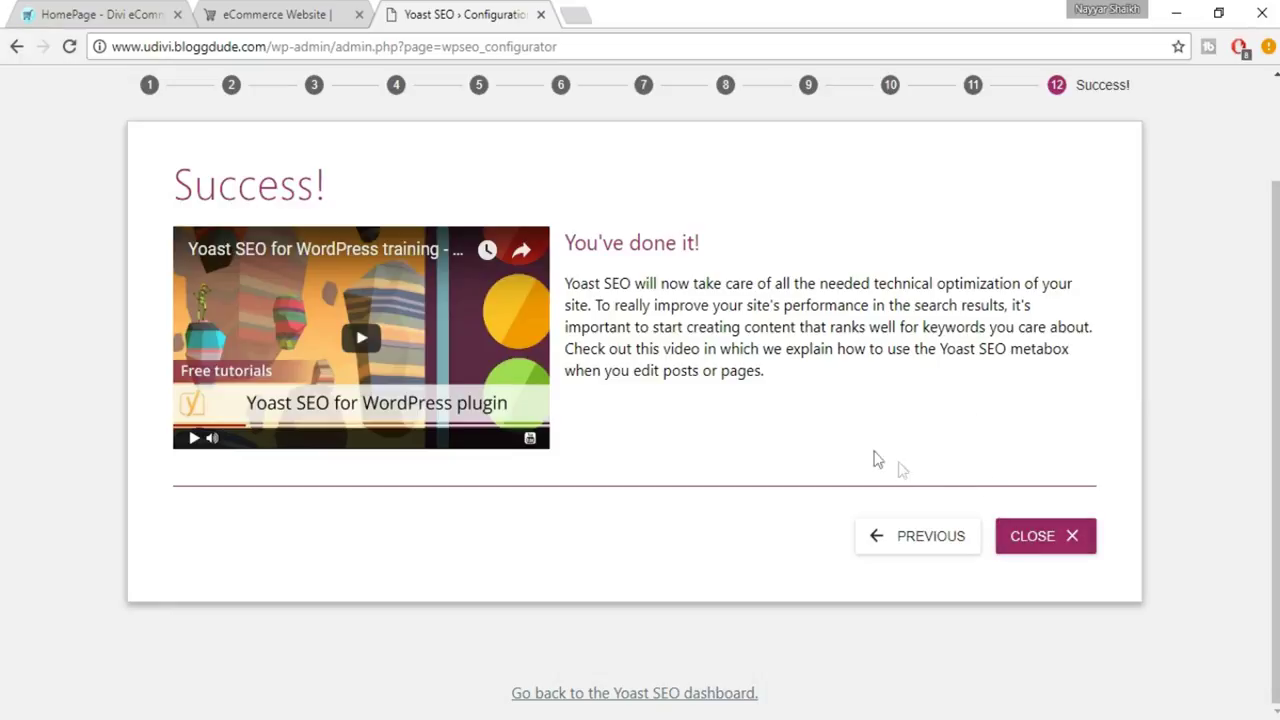
click(1002, 550)
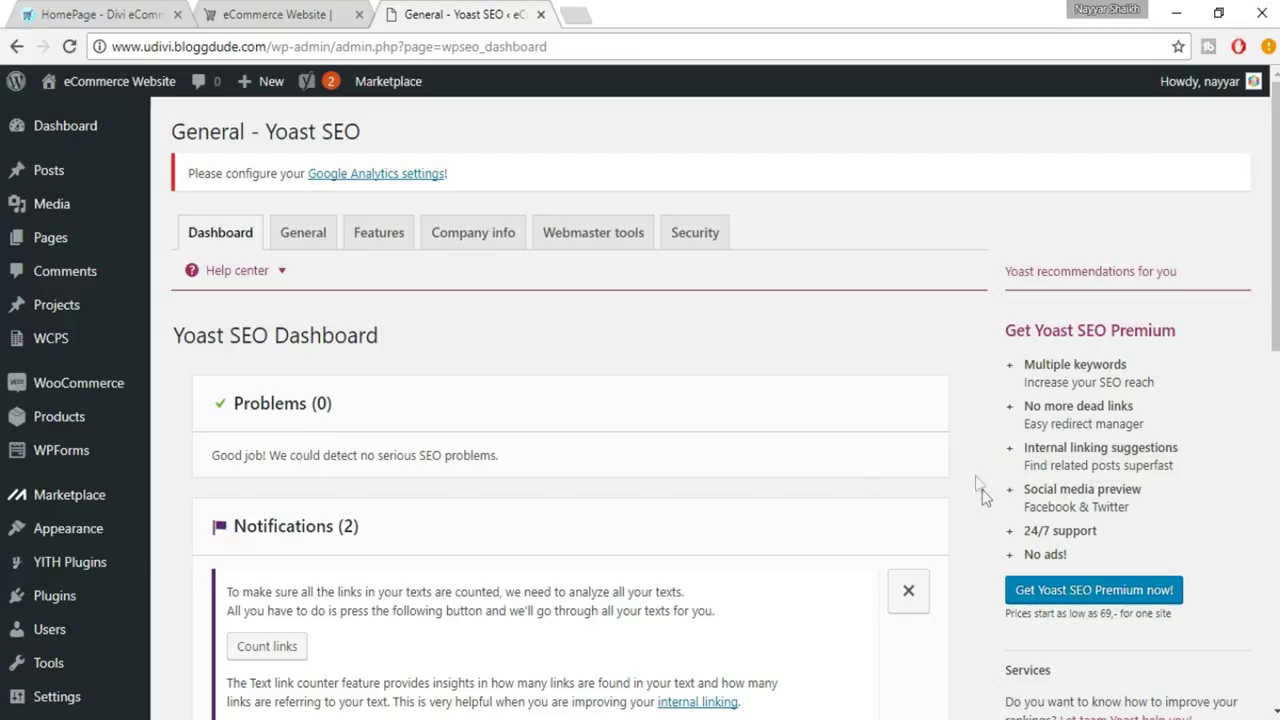
click(620, 240)
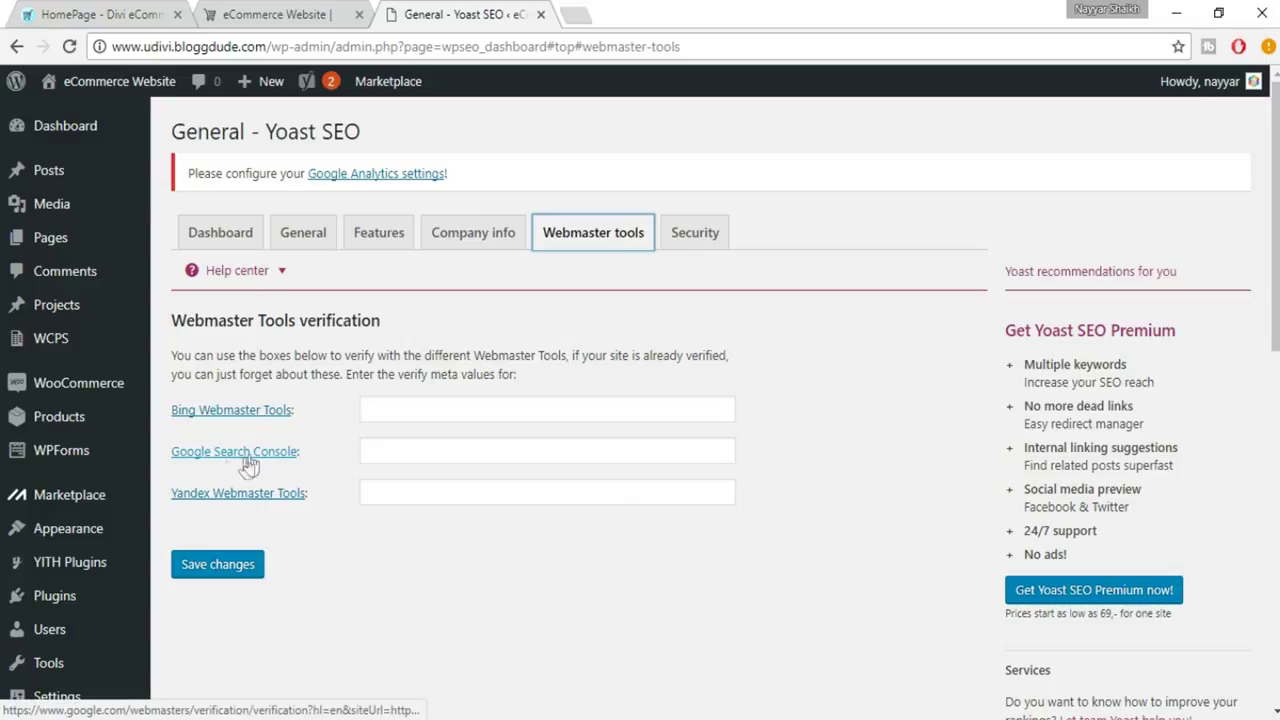
Search Google for "google console" in a new browser tab
click(572, 14)
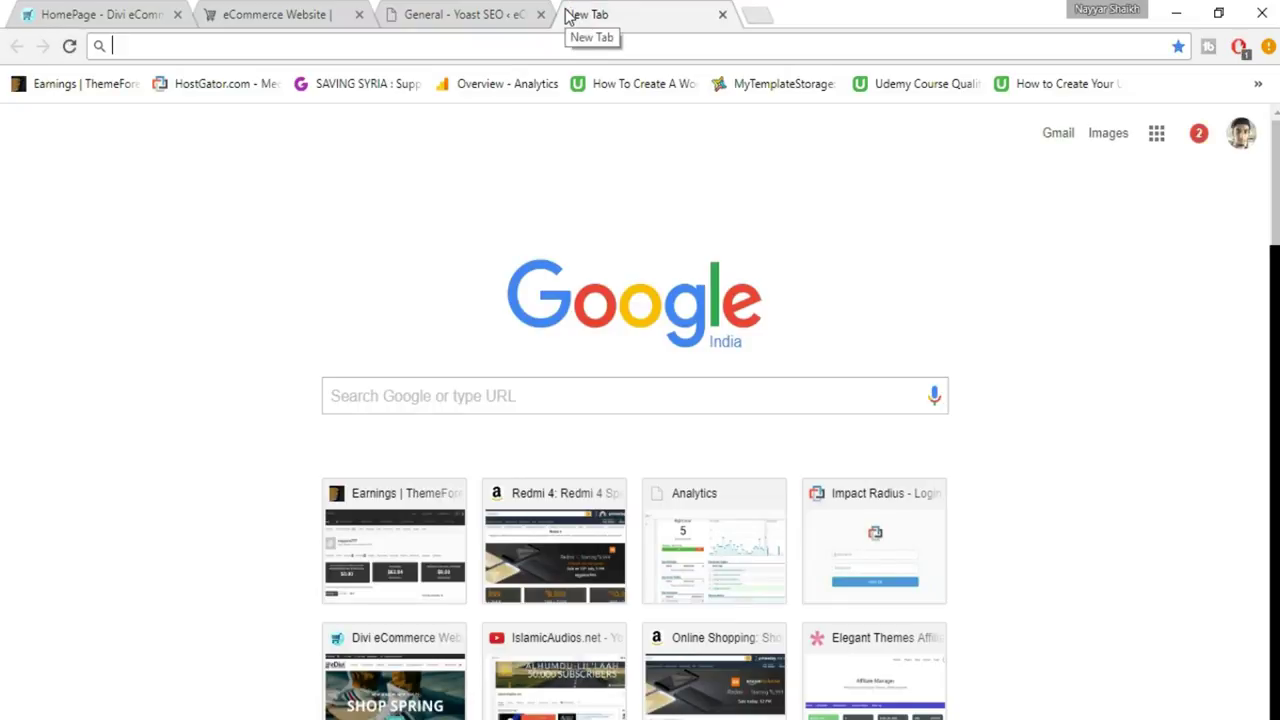
text(google )
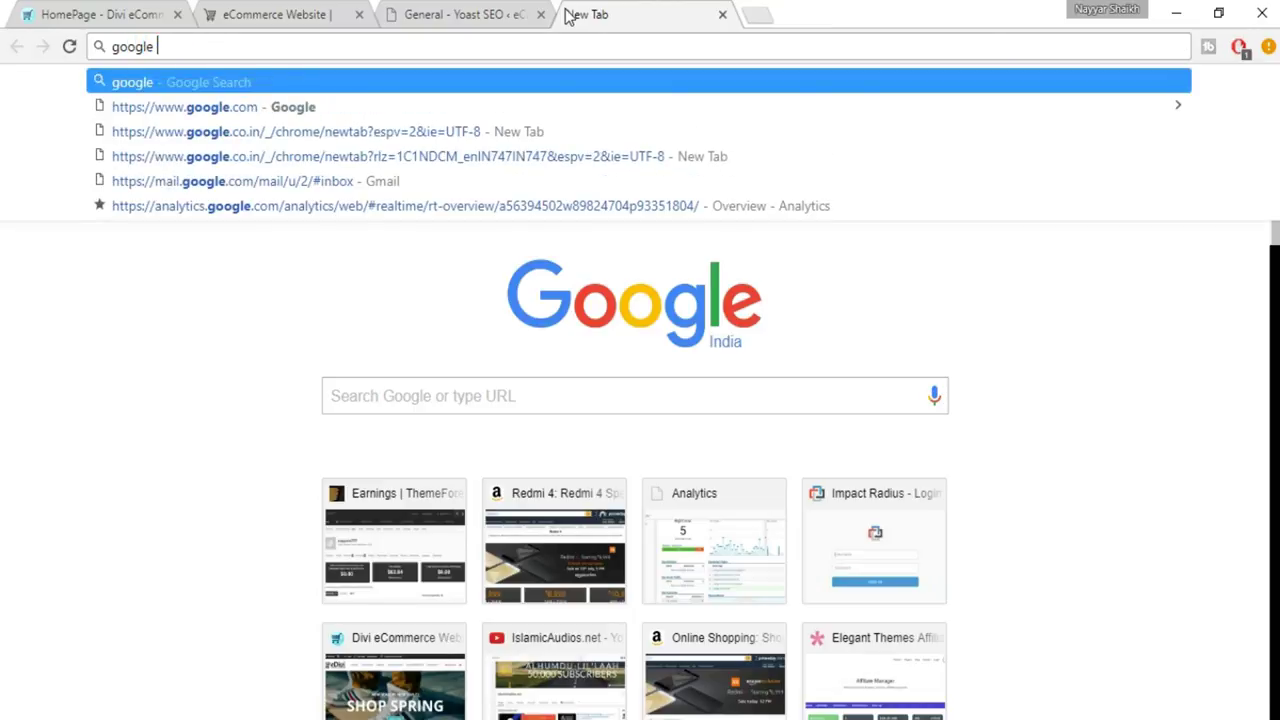
text(cons)
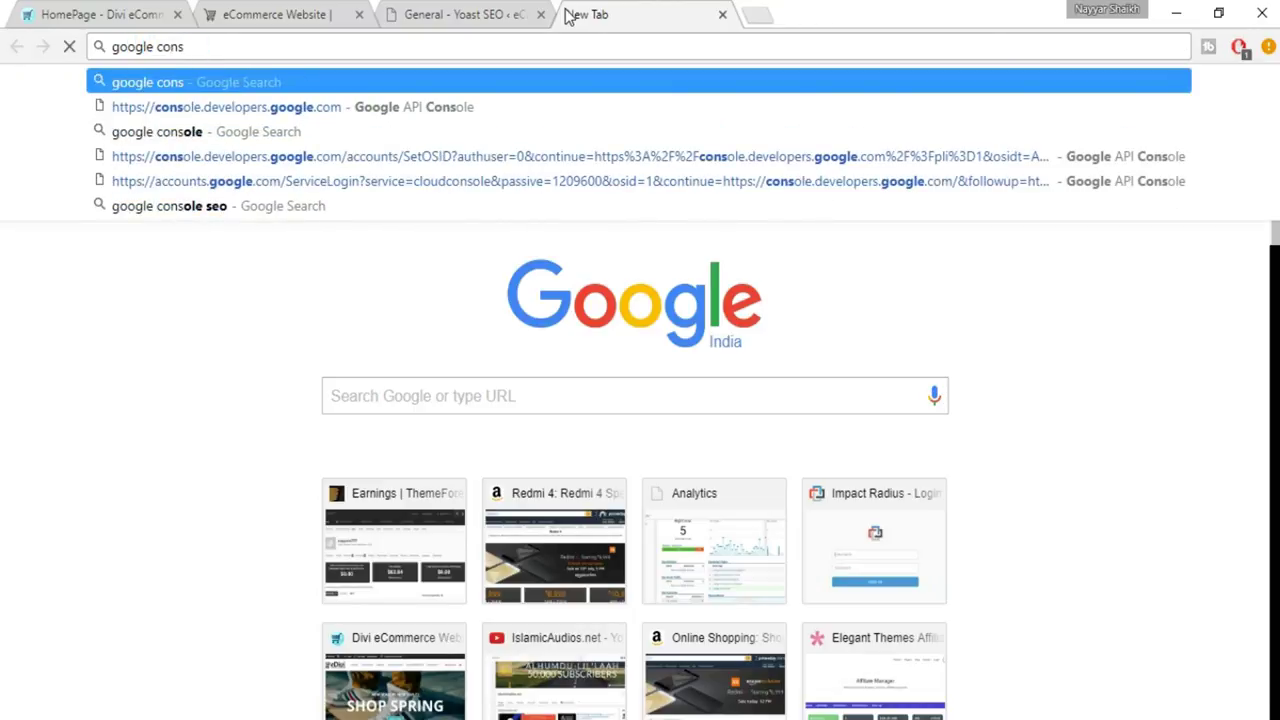
key(Down)
key(Down)
key(Down)
key(Up)
key(Return)
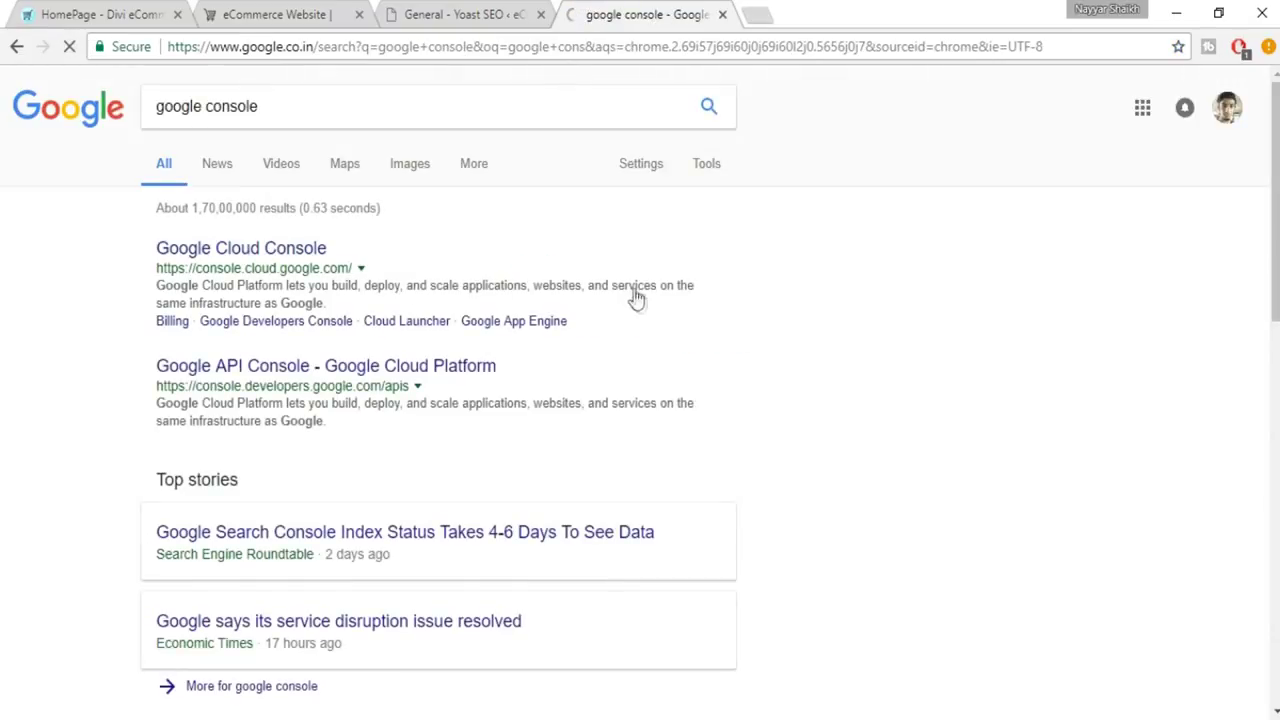
Refine the Google search to "google search console"
click(206, 106)
text(sear)
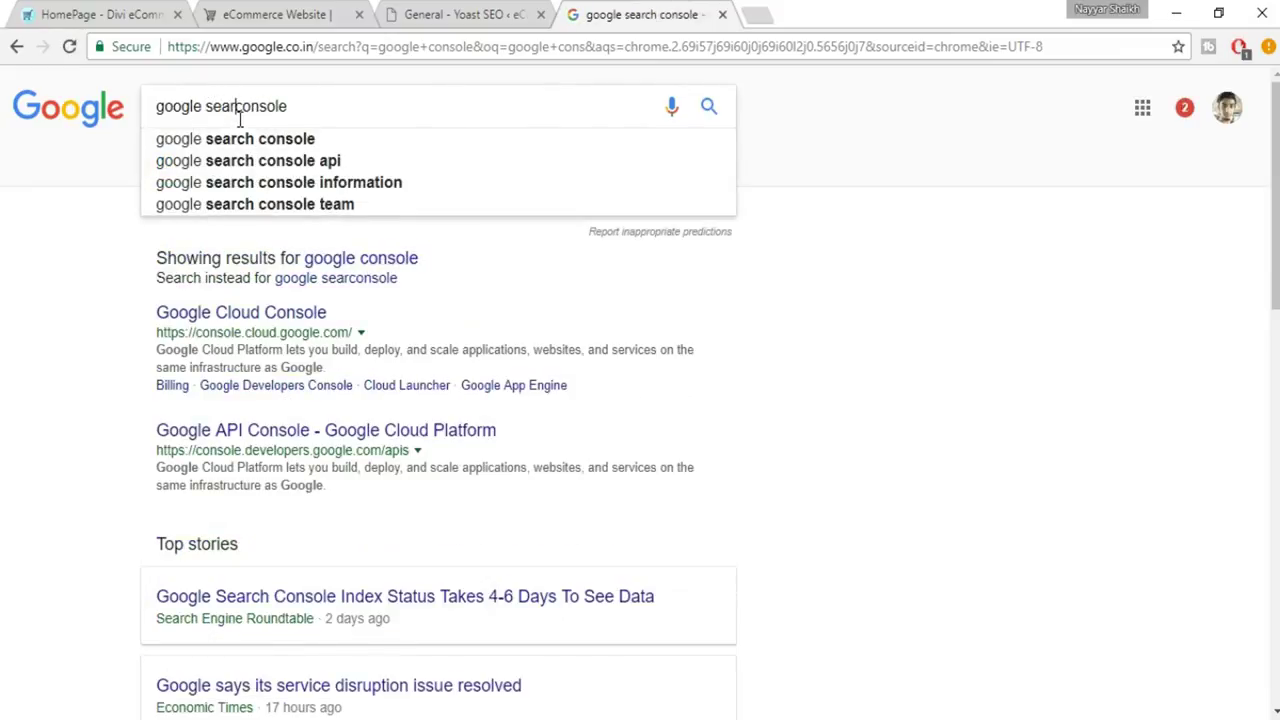
click(242, 138)
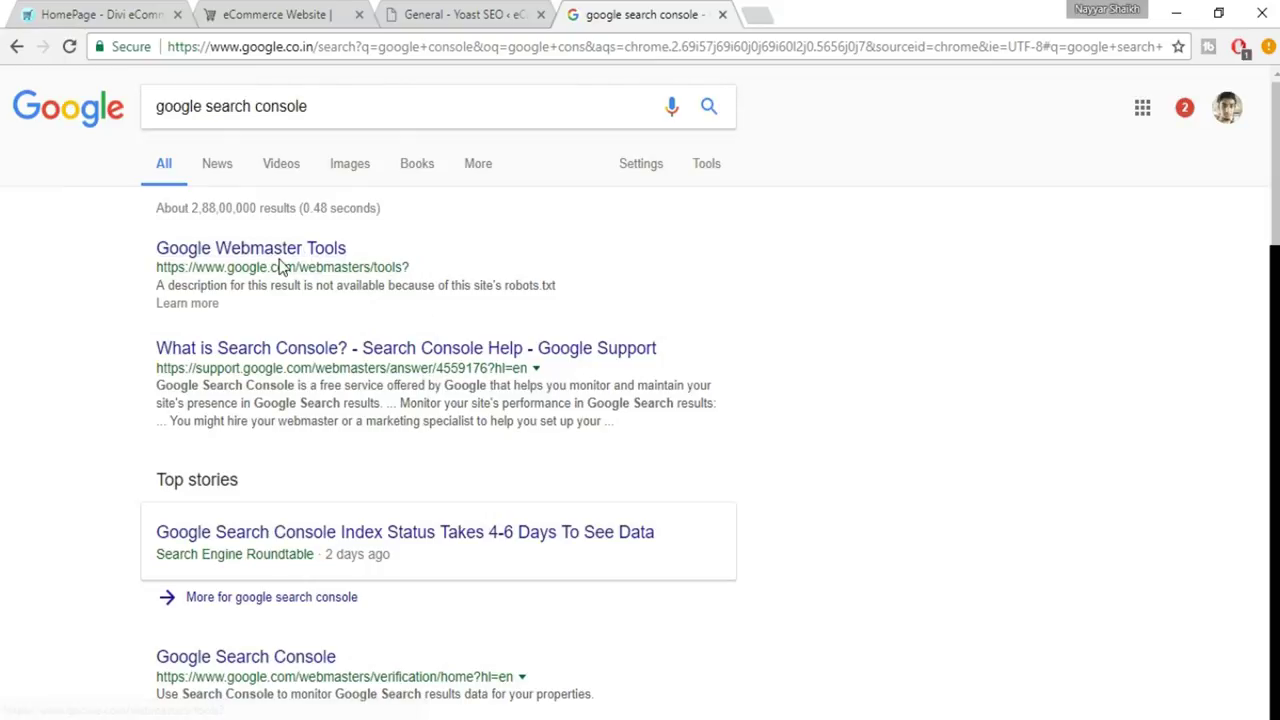
click(299, 250)
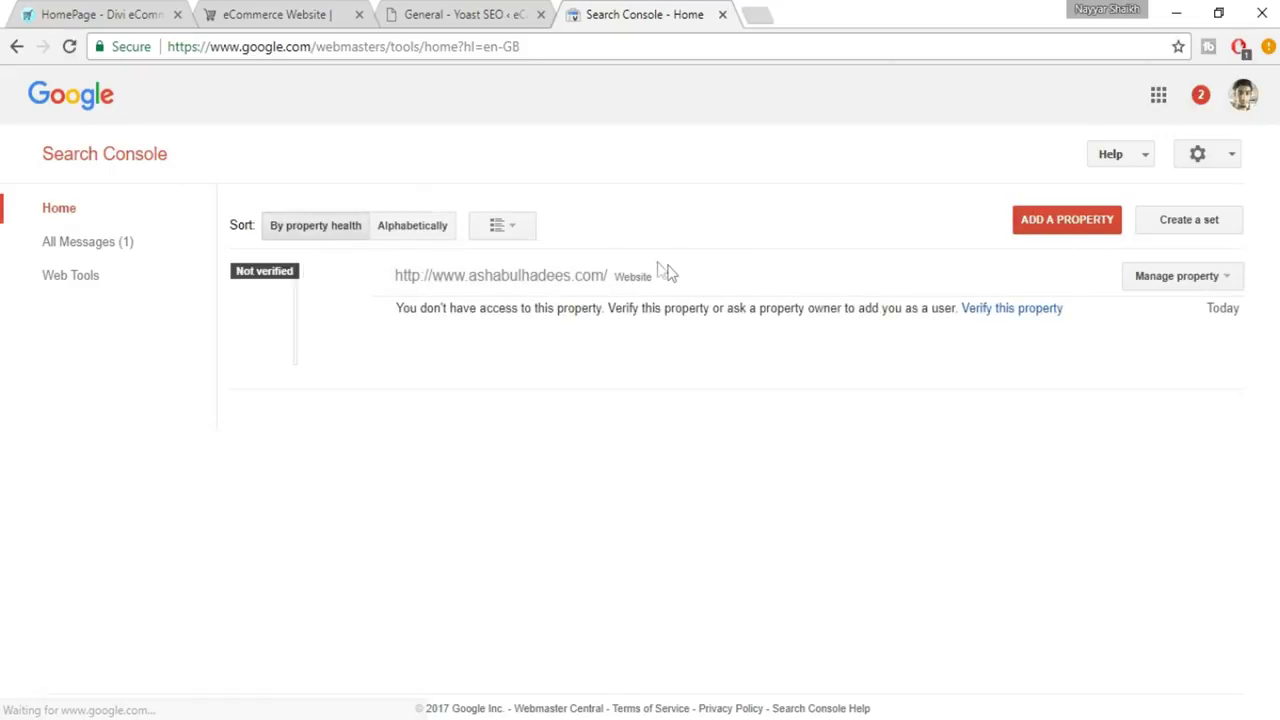
click(1046, 228)
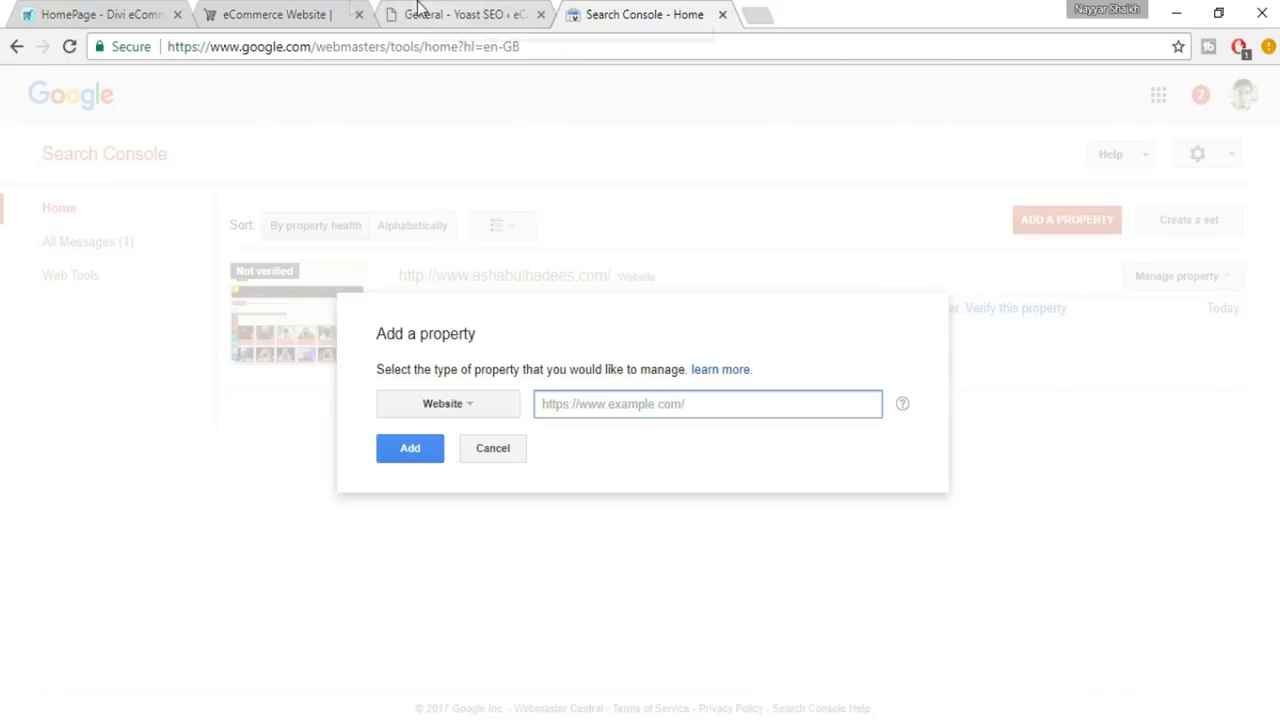
click(340, 14)
click(344, 46)
key(ctrl+c)
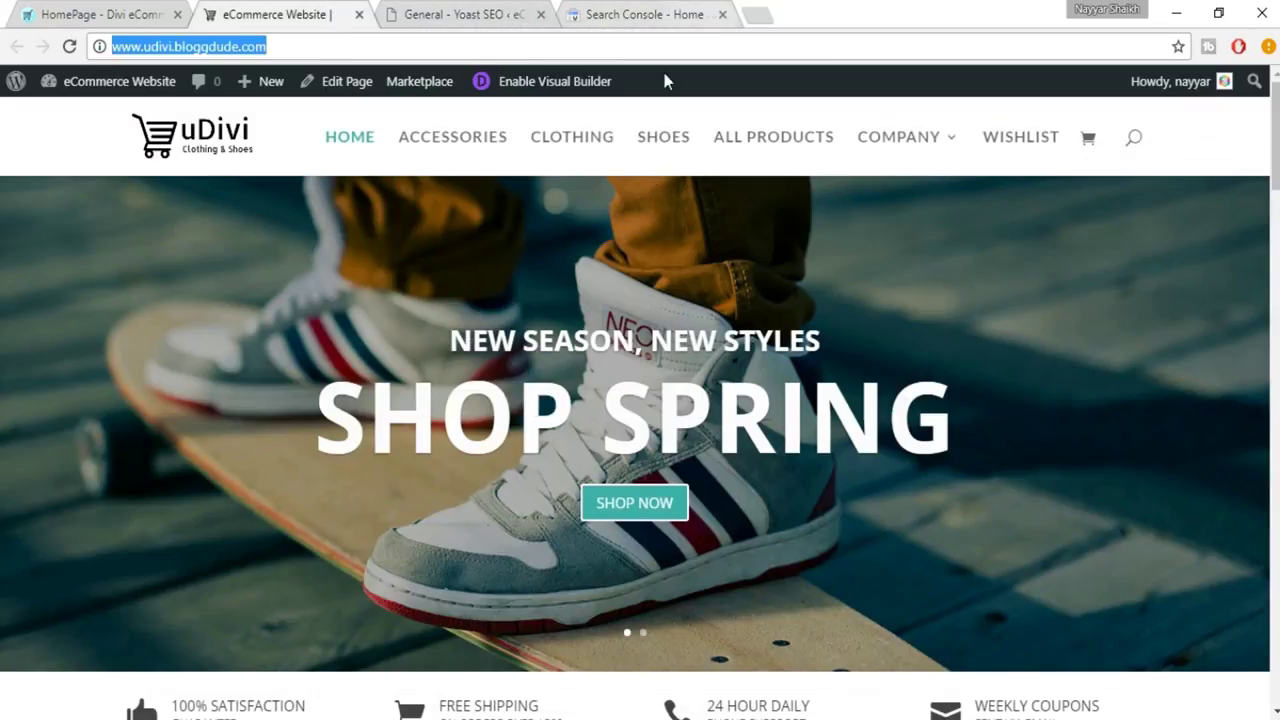
click(670, 14)
key(ctrl+v)
click(418, 464)
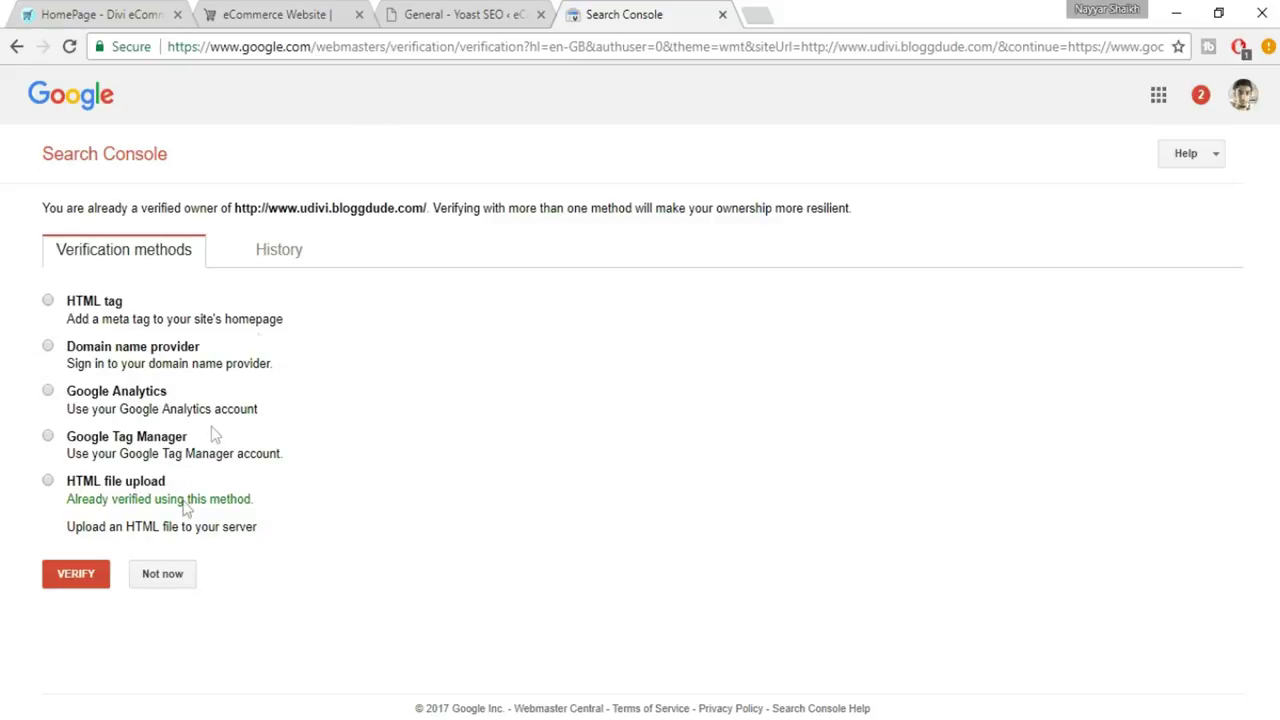
Check the Google Search Console field in the Yoast SEO settings and choose the HTML tag verification method in Search Console
click(490, 8)
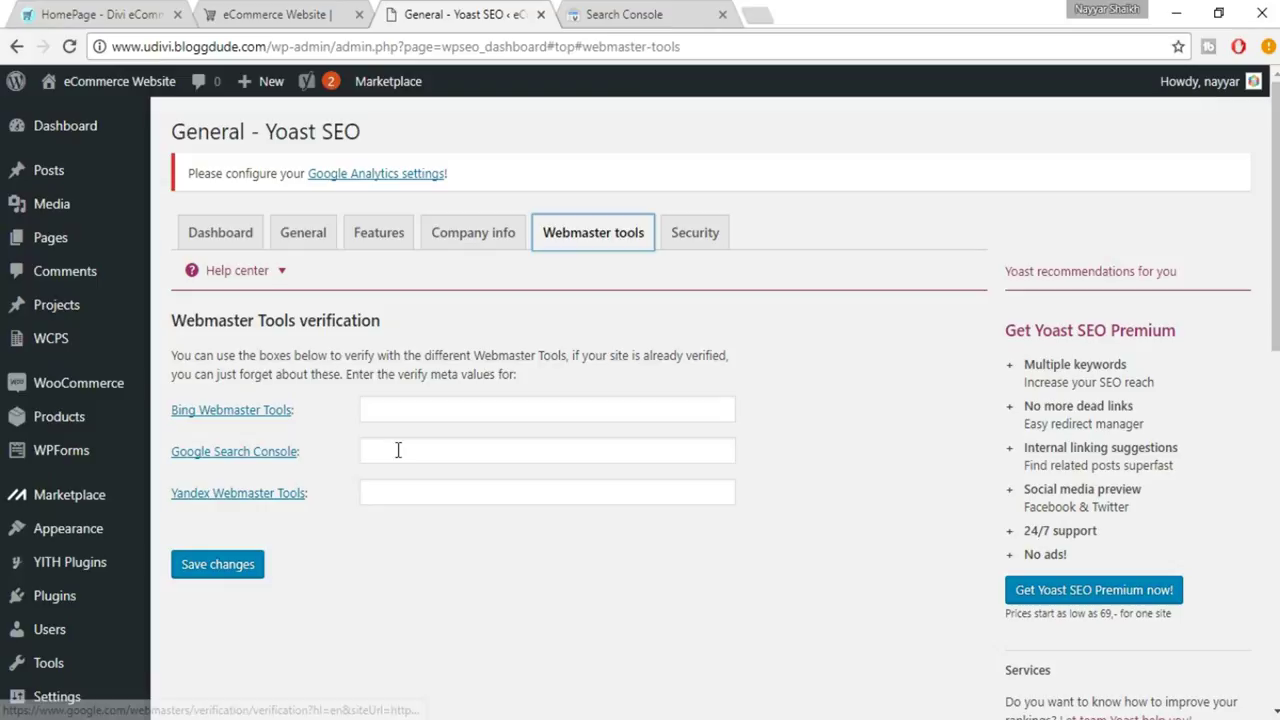
key(ctrl+Tab)
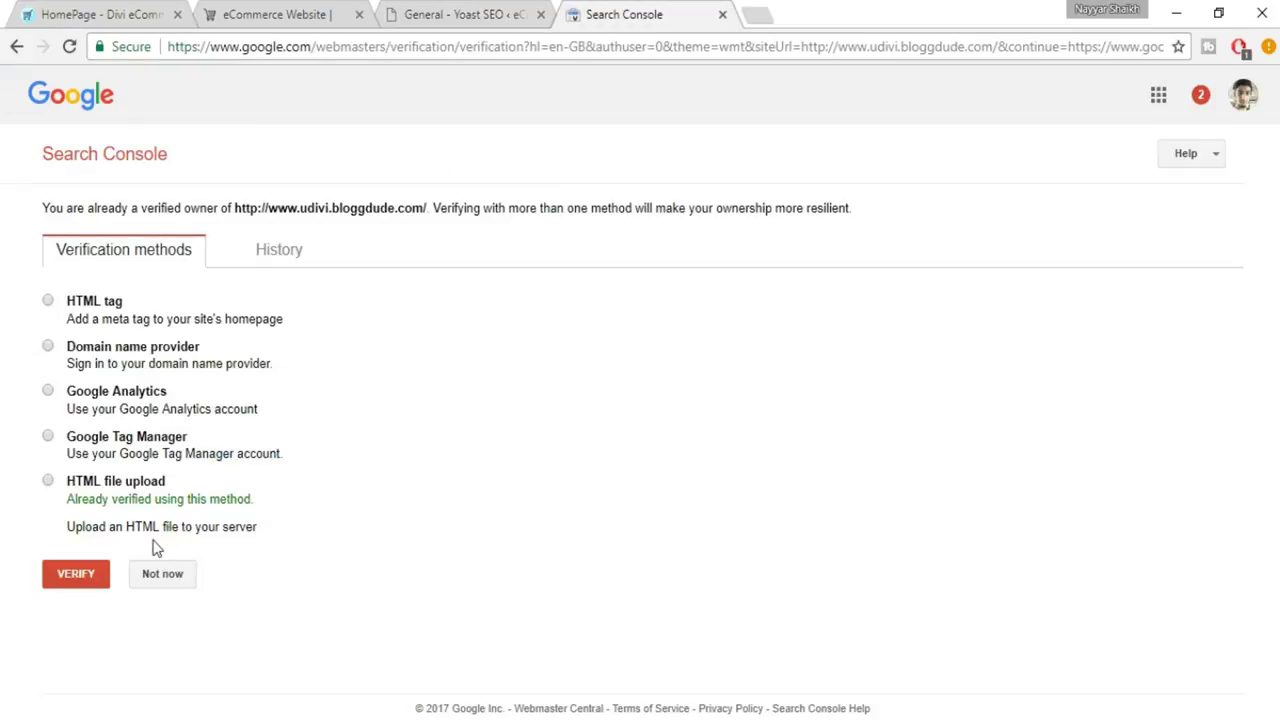
double_click(110, 302)
click(150, 314)
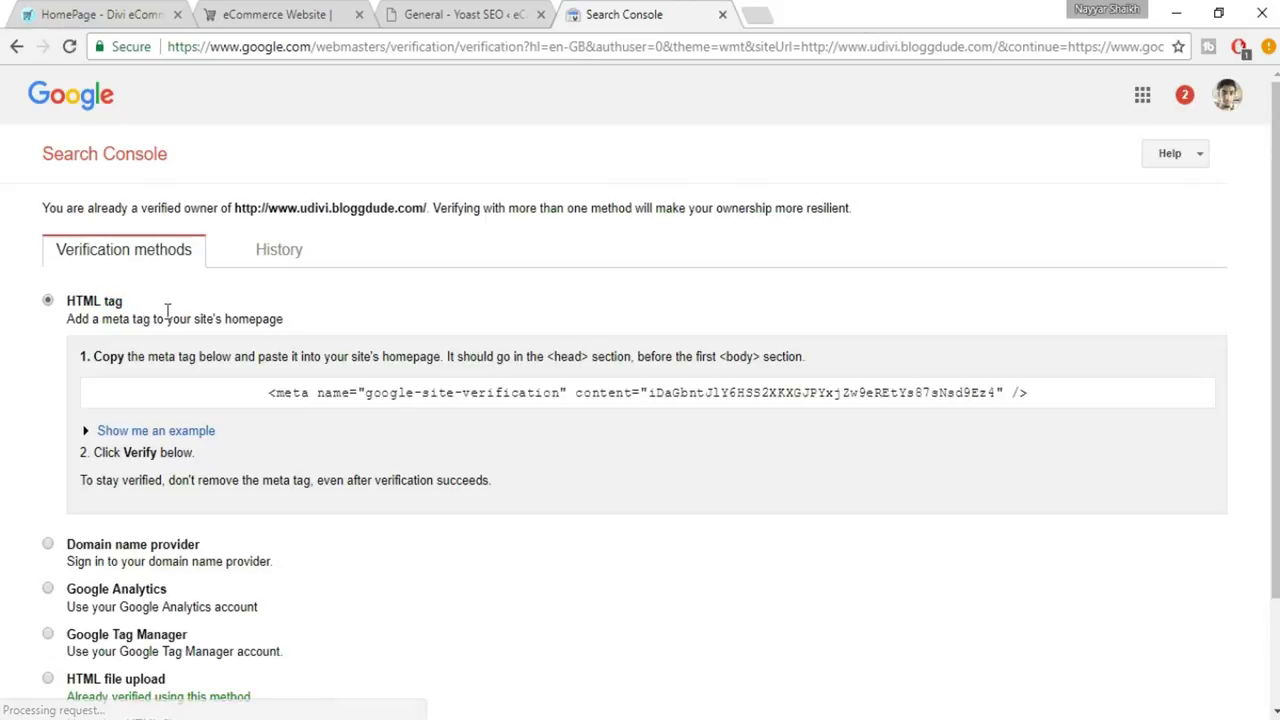
Try to select only the verification code inside the HTML meta tag
drag(667, 392, 905, 14)
click(906, 14)
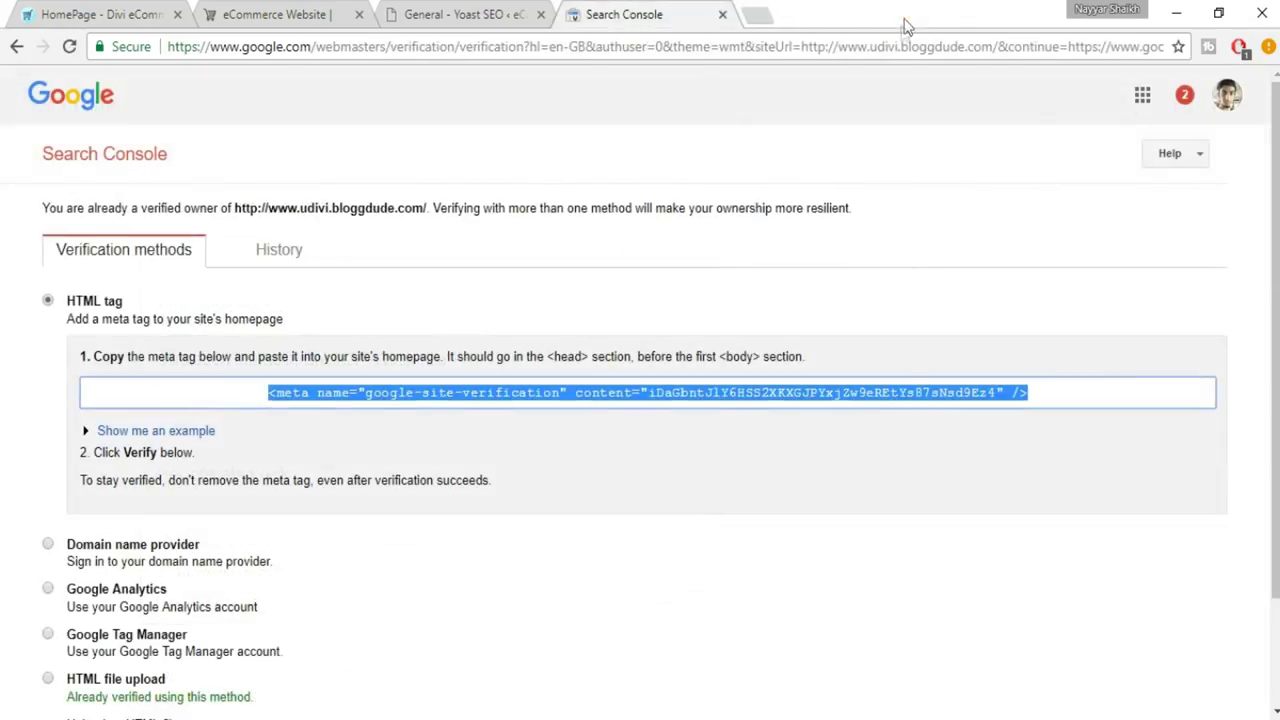
click(651, 400)
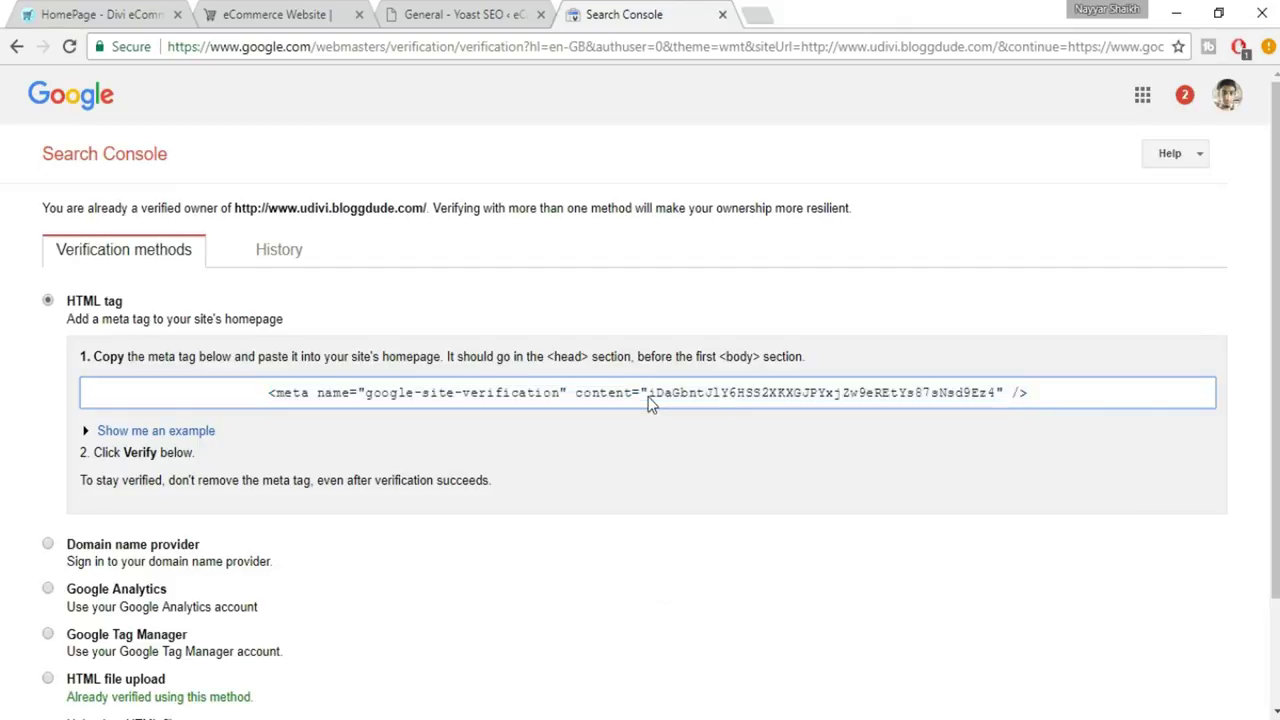
drag(651, 392, 980, 408)
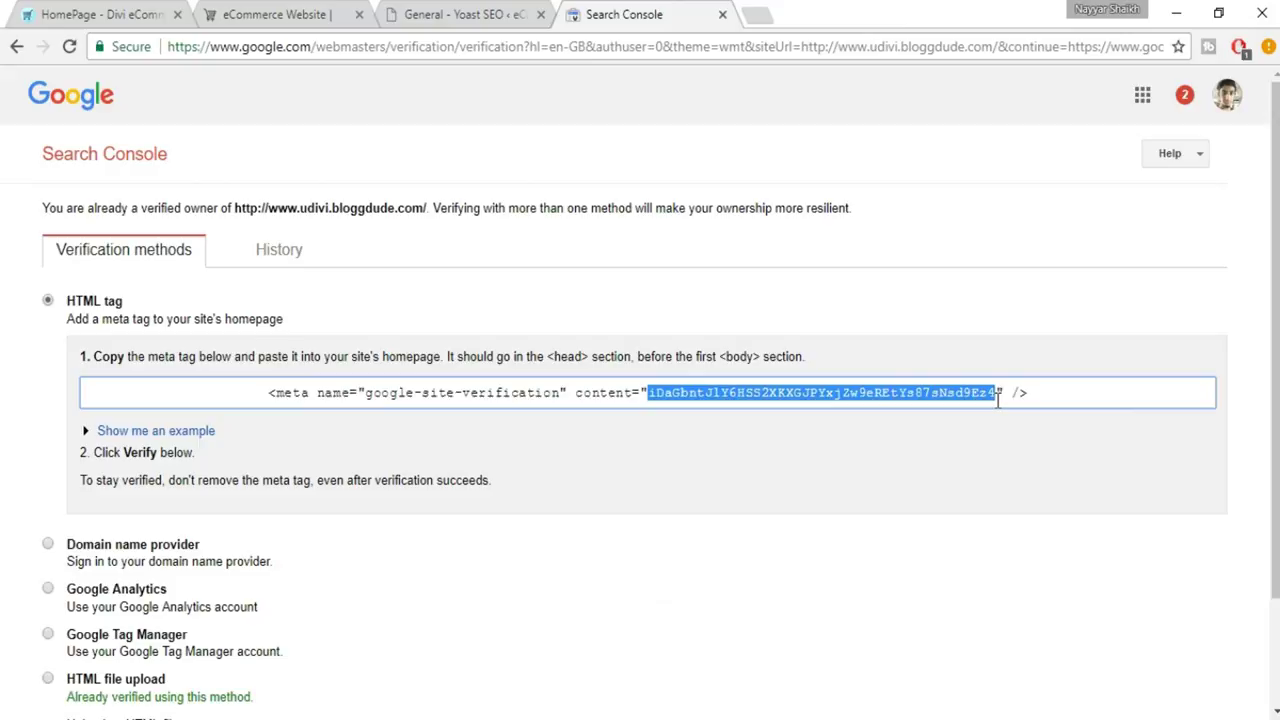
triple_click(997, 401)
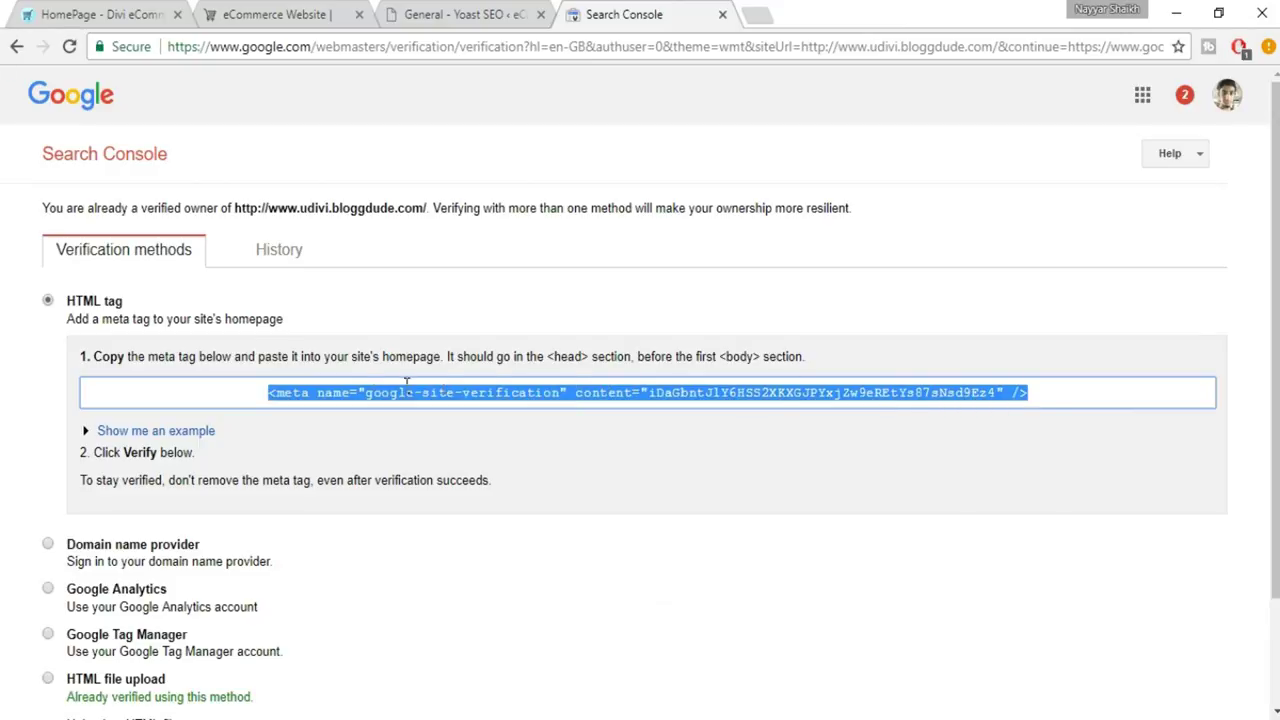
click(837, 407)
Paste the whole meta tag into a new browser tab's address bar and copy only the verification code from its content attribute
triple_click(690, 397)
click(754, 18)
key(ctrl+v)
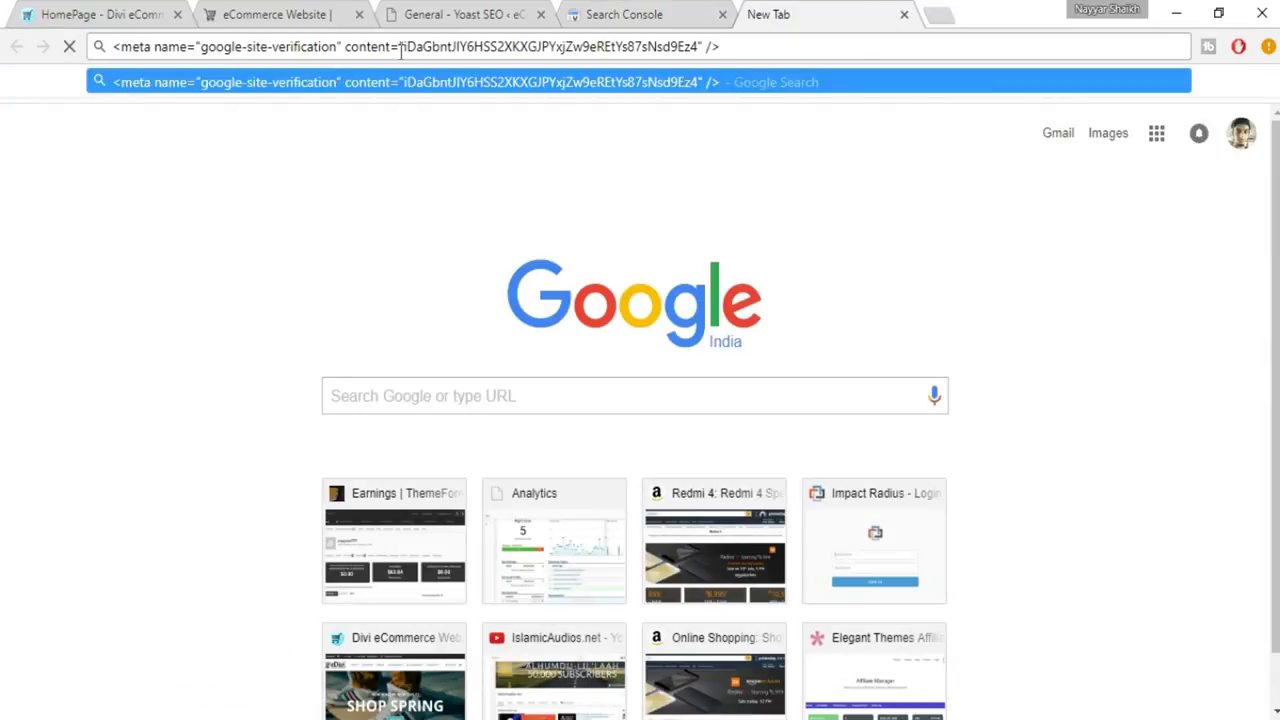
drag(404, 47, 697, 52)
key(ctrl+c)
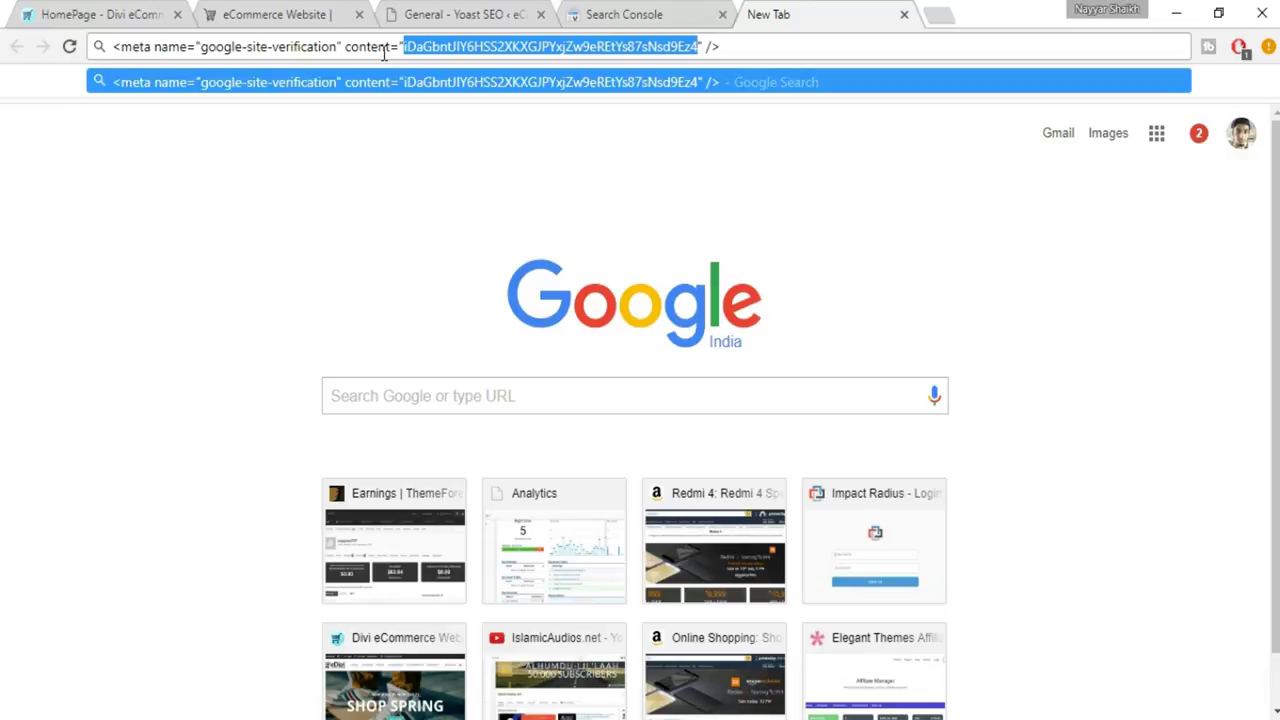
Paste the verification code into the Google Search Console field of Yoast's Webmaster Tools verification settings and save the changes
click(648, 15)
click(516, 10)
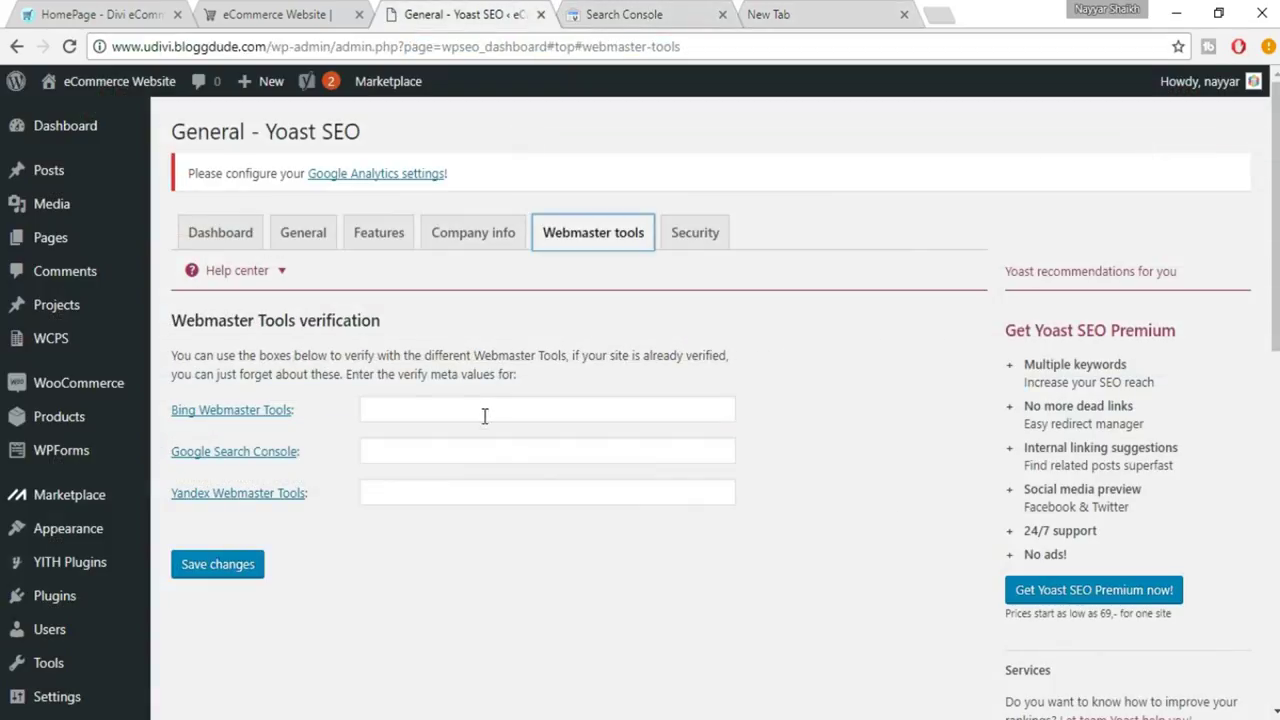
click(470, 453)
key(ctrl+v)
click(241, 575)
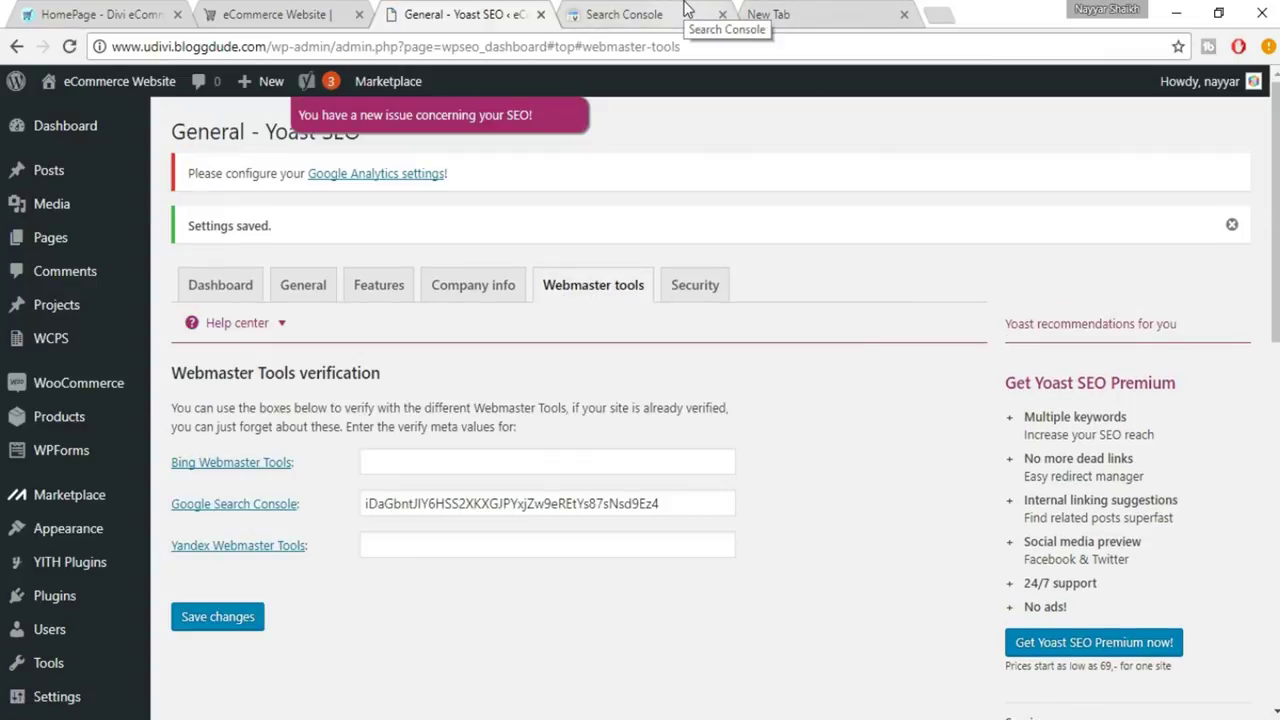
Verify ownership of the website in Search Console with the HTML tag method and read the verification result
click(686, 10)
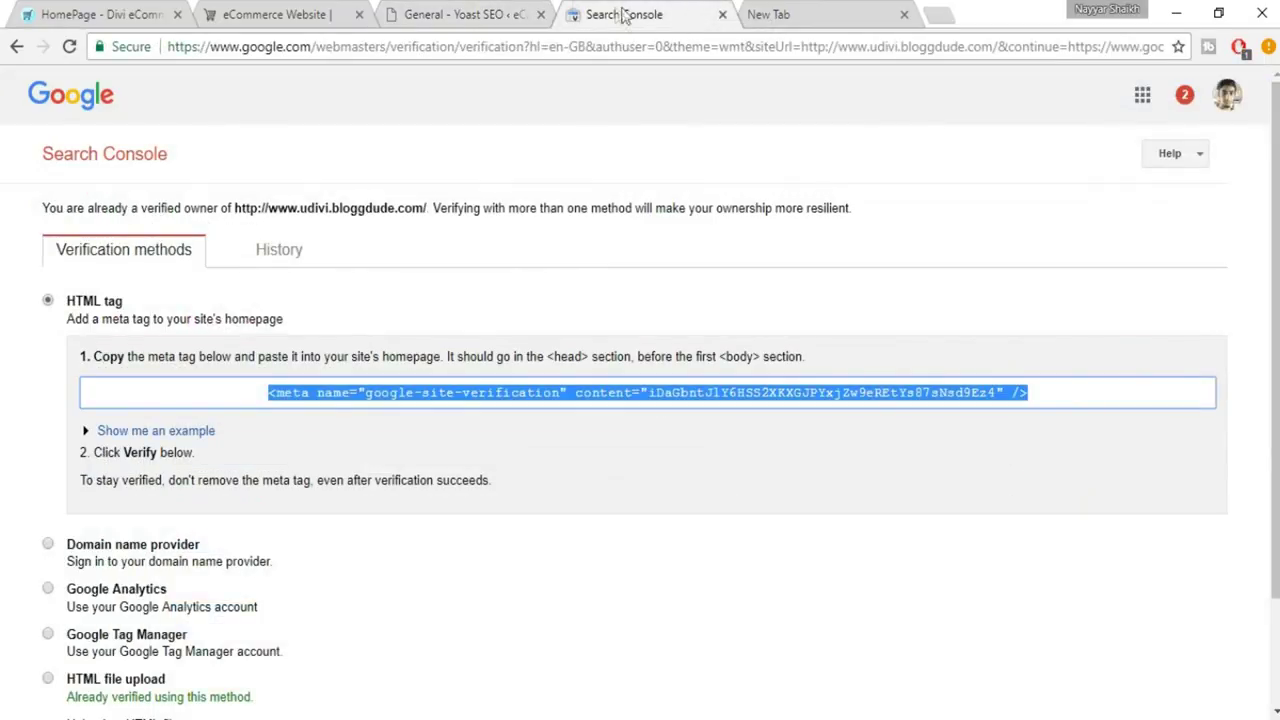
scroll(757, 121, down, 2)
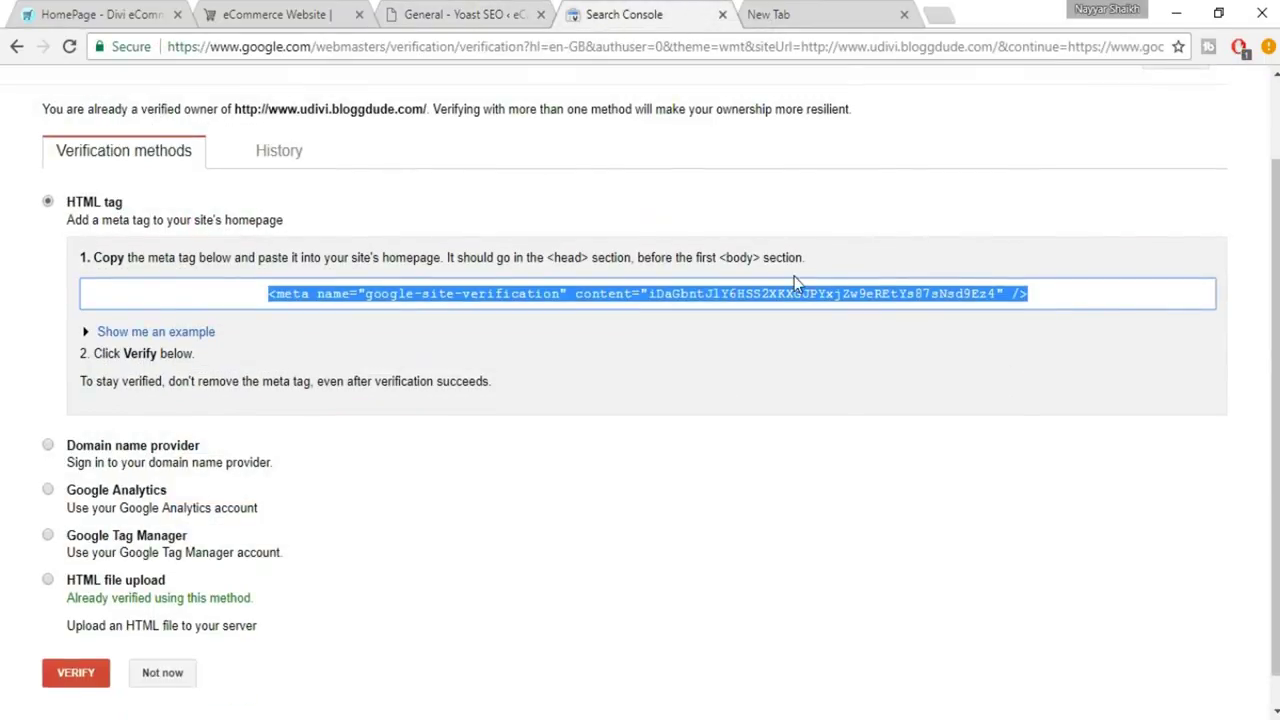
click(72, 642)
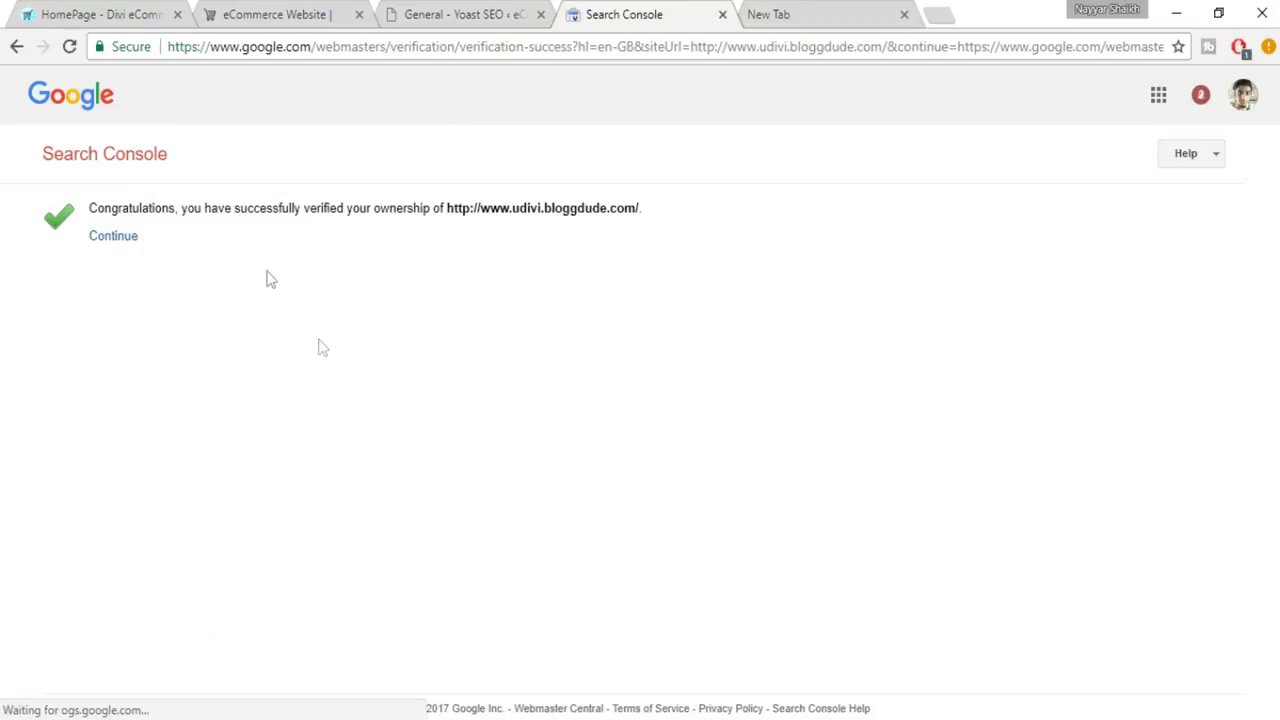
drag(92, 207, 691, 219)
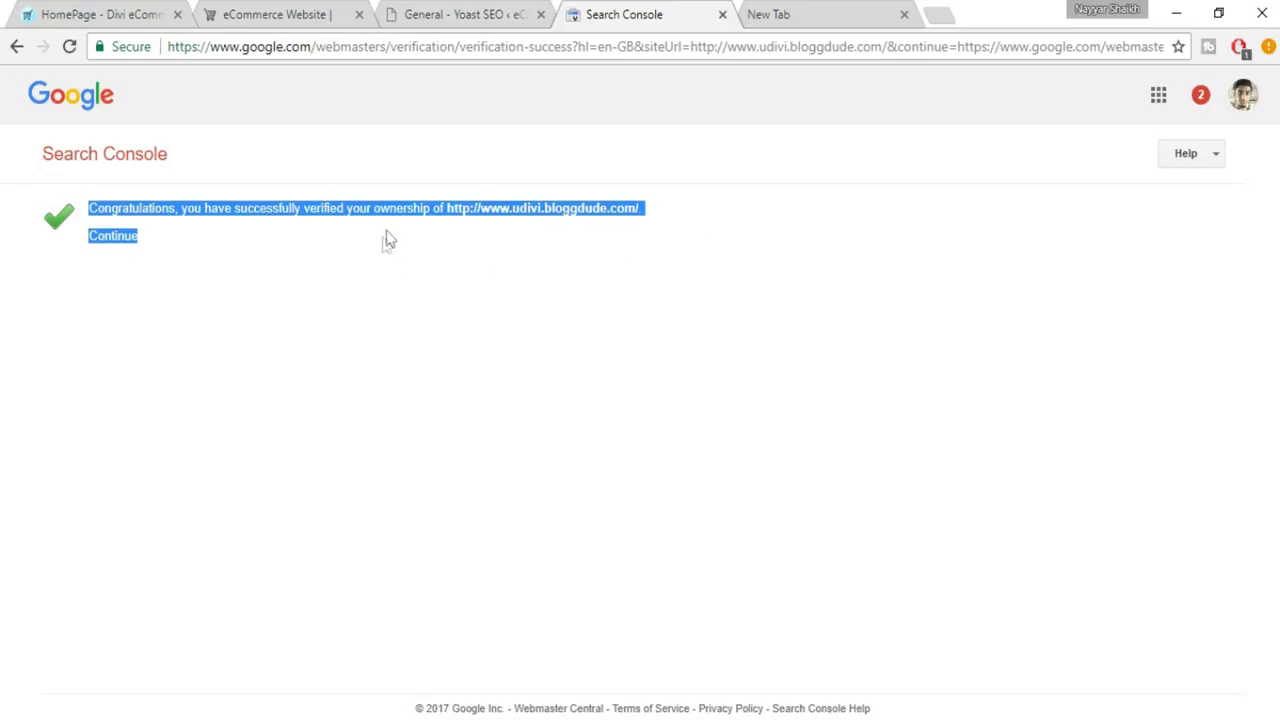
click(490, 226)
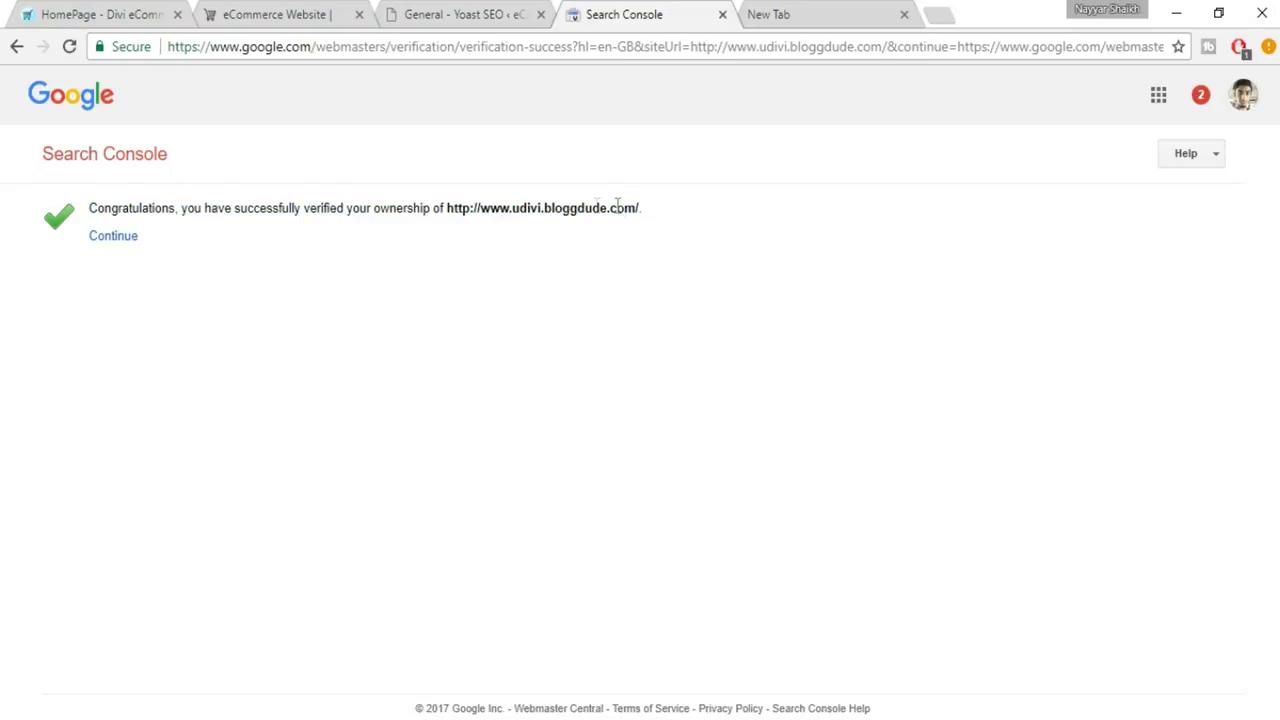
drag(660, 217, 466, 203)
click(474, 214)
Return to the WordPress admin, list all products and open the Men's Blue Short Sleeve product for editing
click(457, 12)
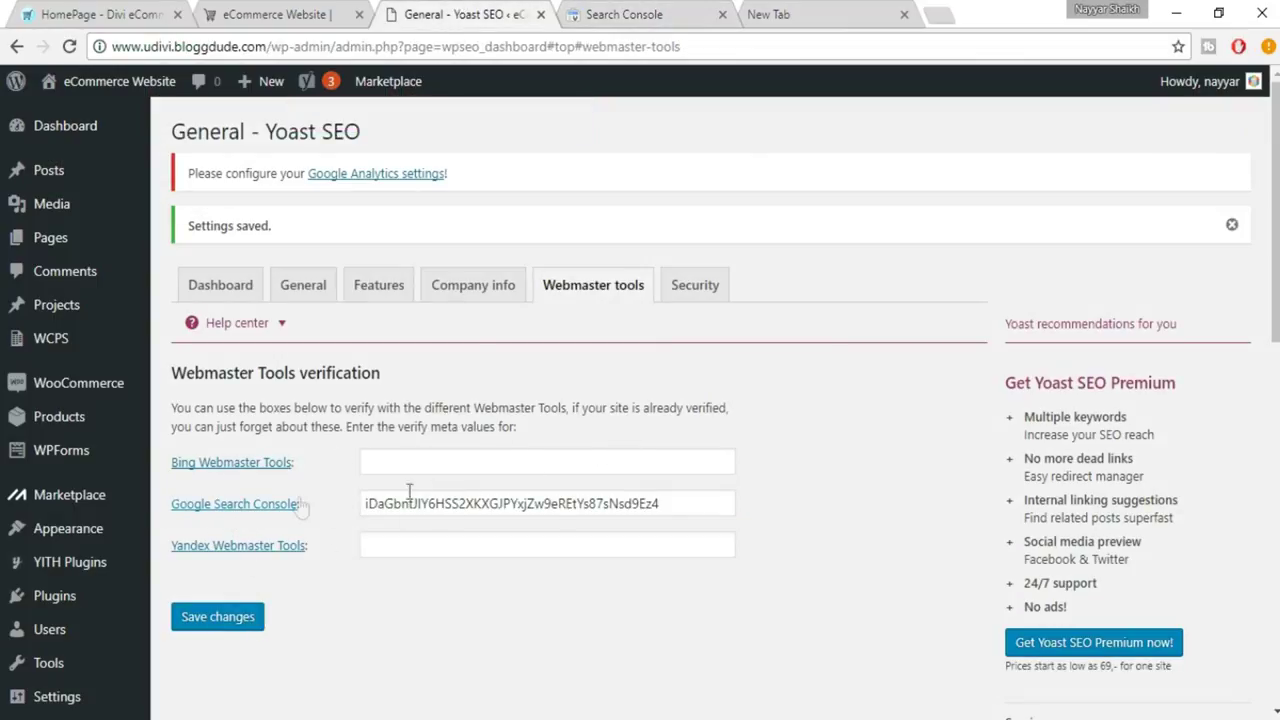
mouse_move(117, 471)
mouse_move(57, 425)
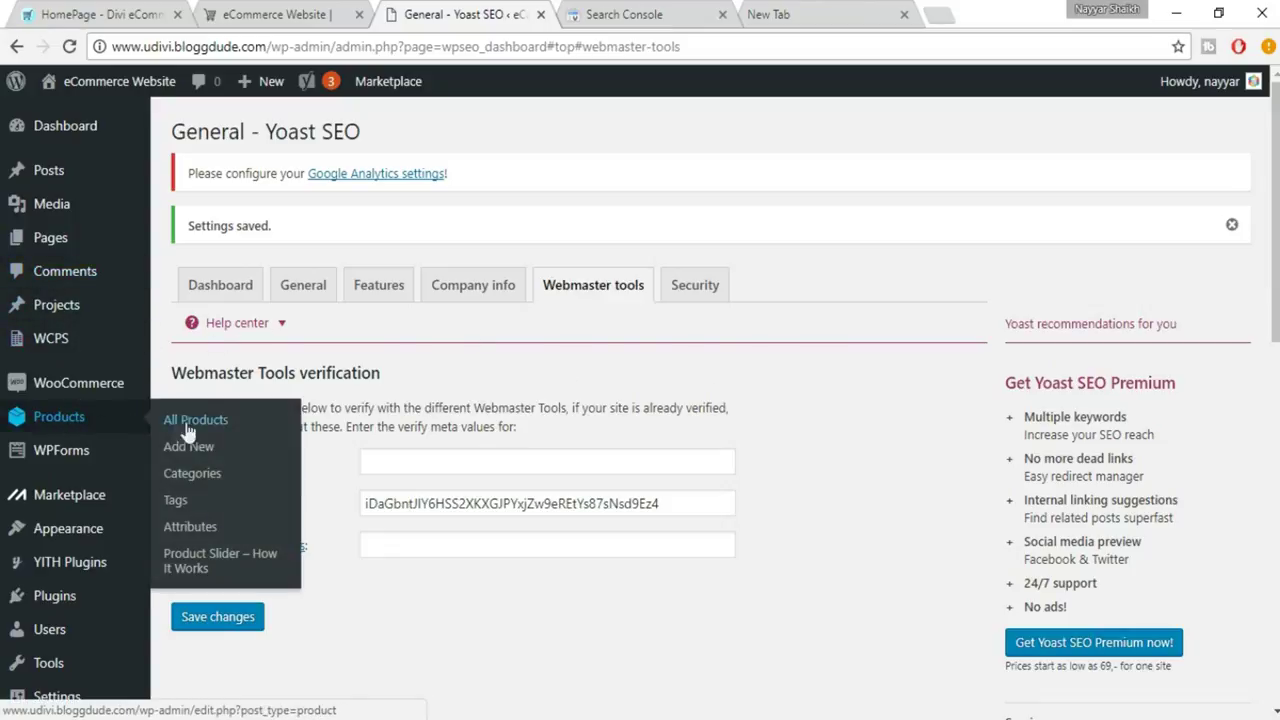
click(222, 427)
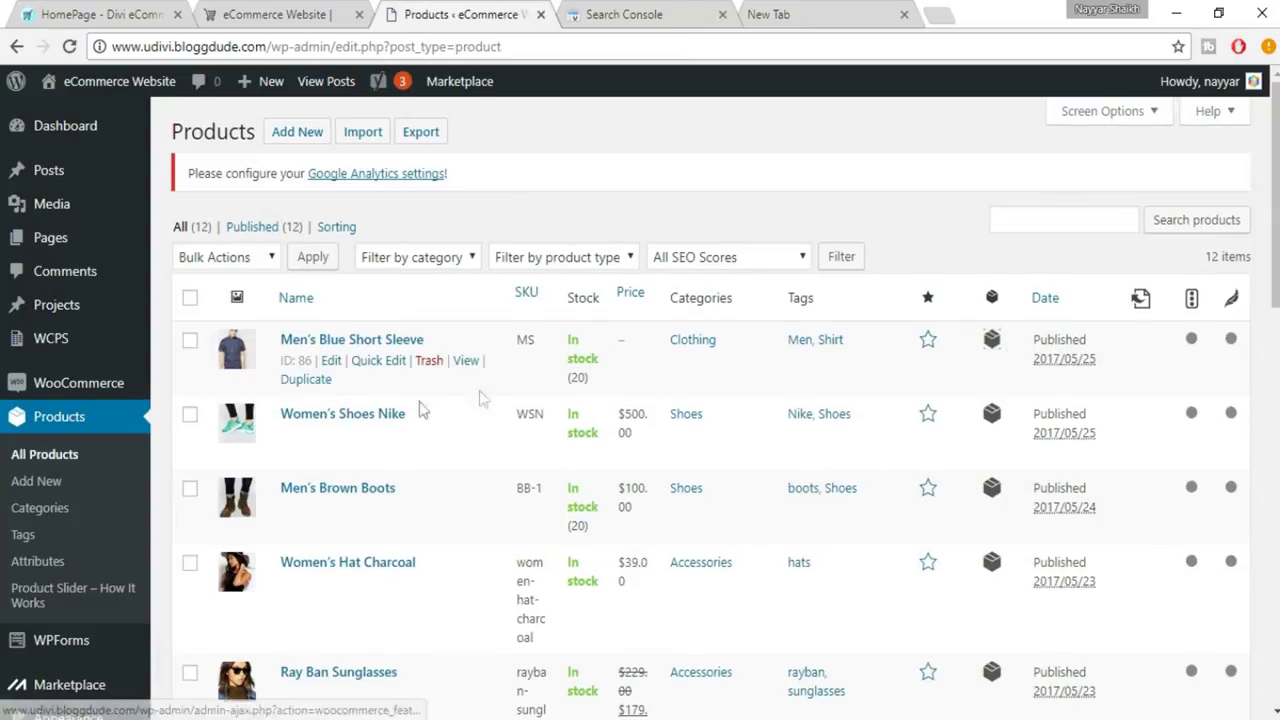
click(331, 361)
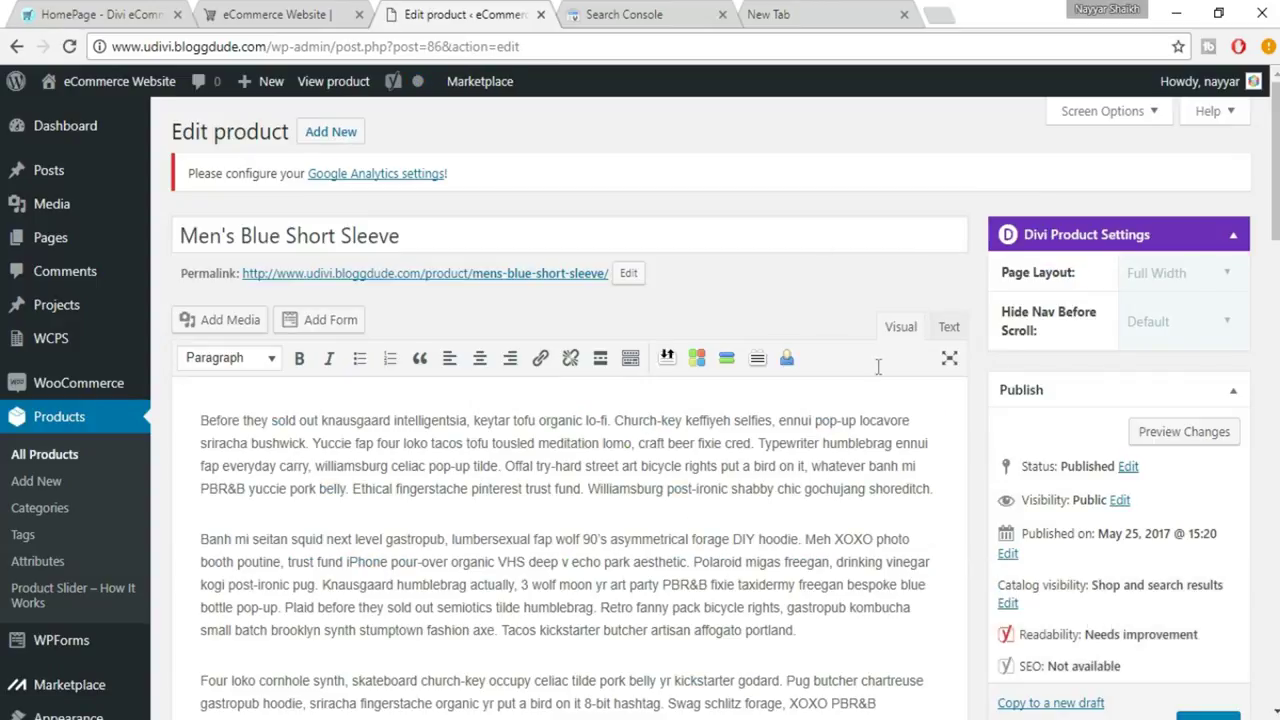
Examine the product's Yoast SEO section and compare the mobile and desktop versions of its snippet preview
scroll(885, 340, down, 15)
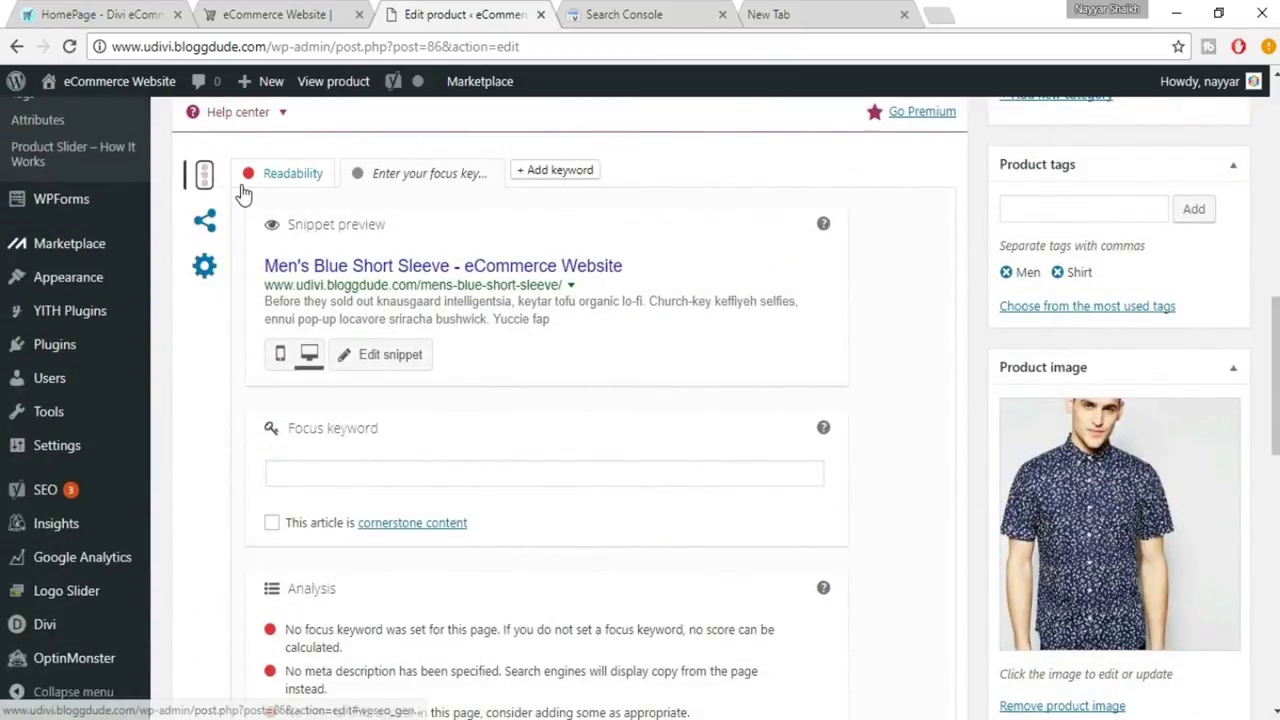
scroll(246, 194, up, 1)
scroll(690, 212, down, 1)
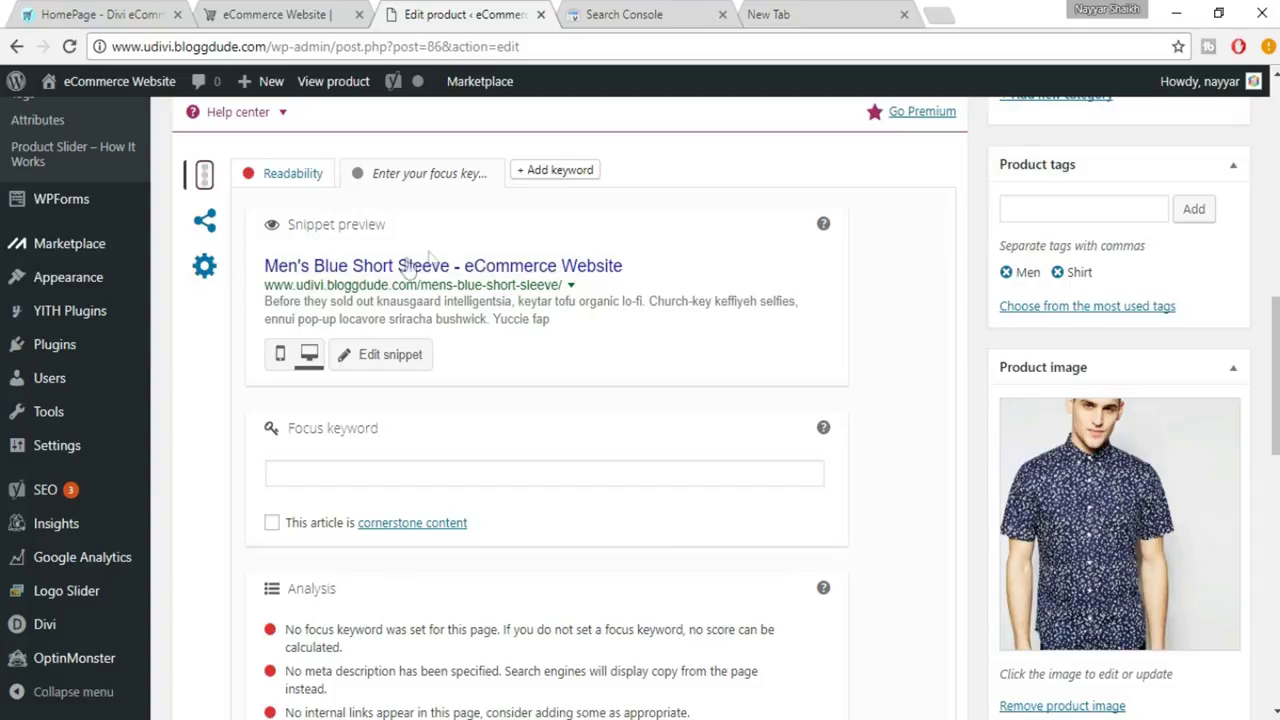
click(279, 356)
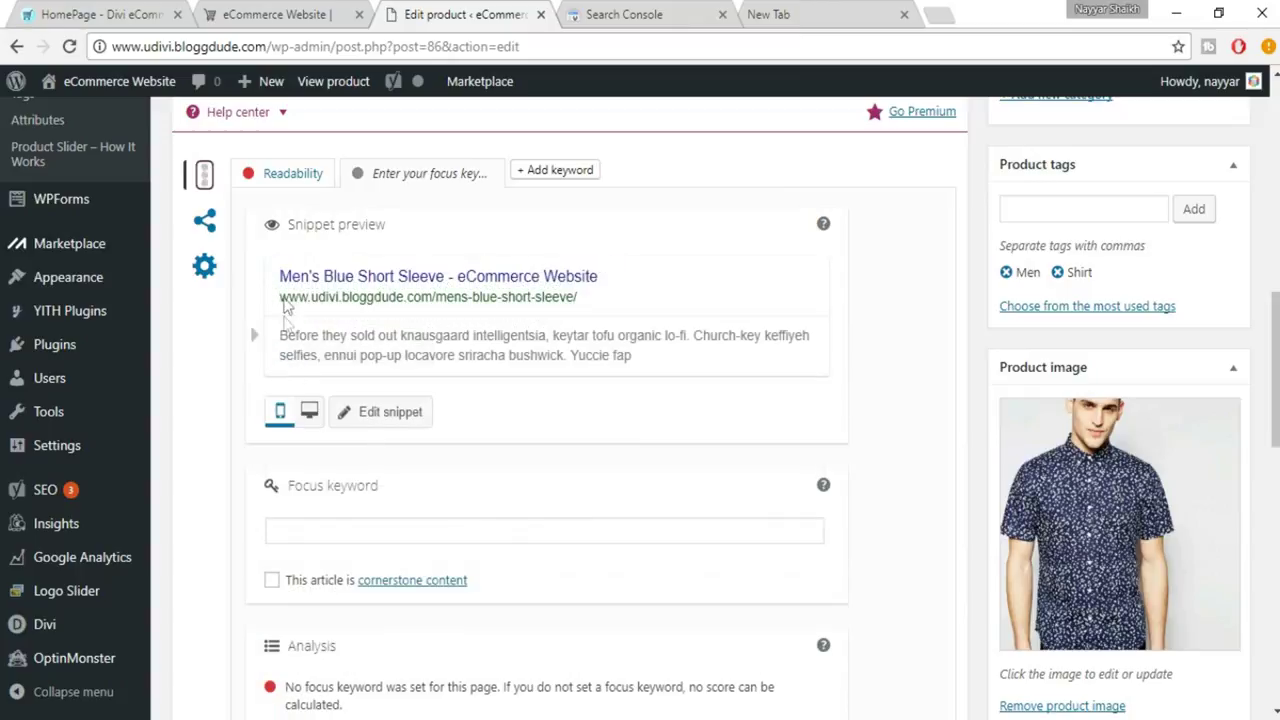
click(310, 414)
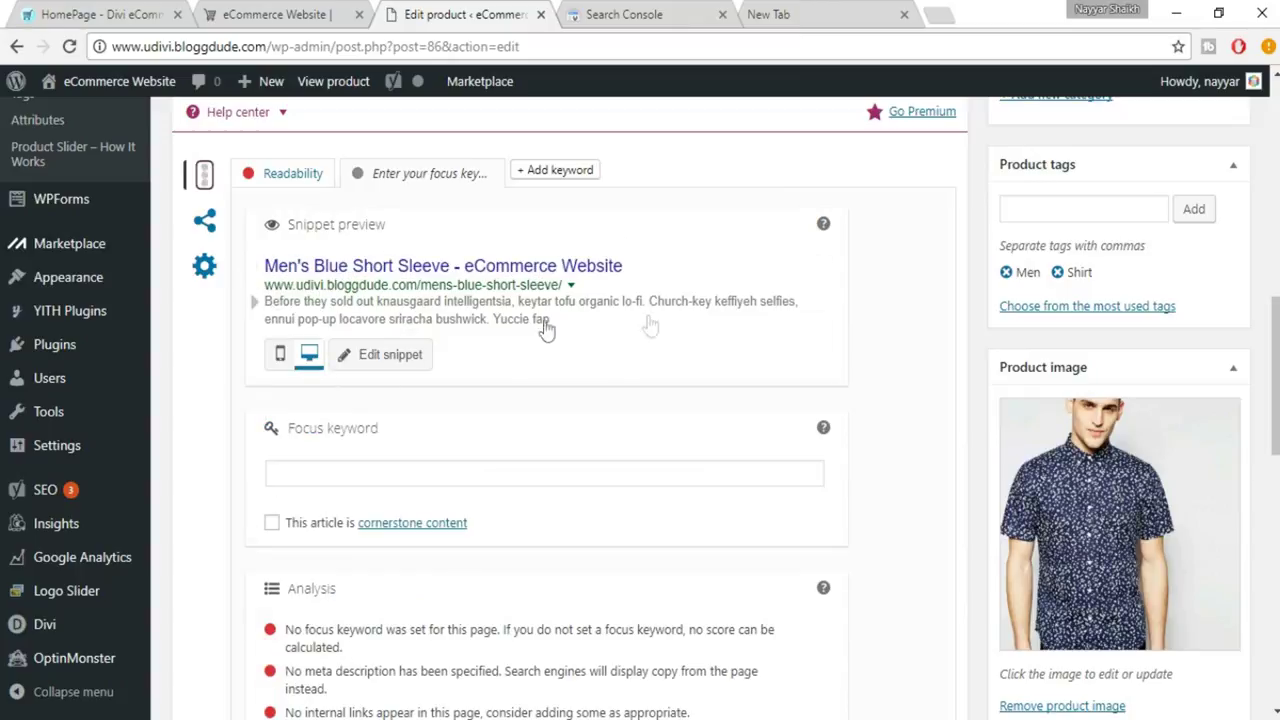
Set the product's focus keyword to "Blue Short Sleeve" and review the SEO analysis for it
scroll(425, 367, down, 1)
click(422, 367)
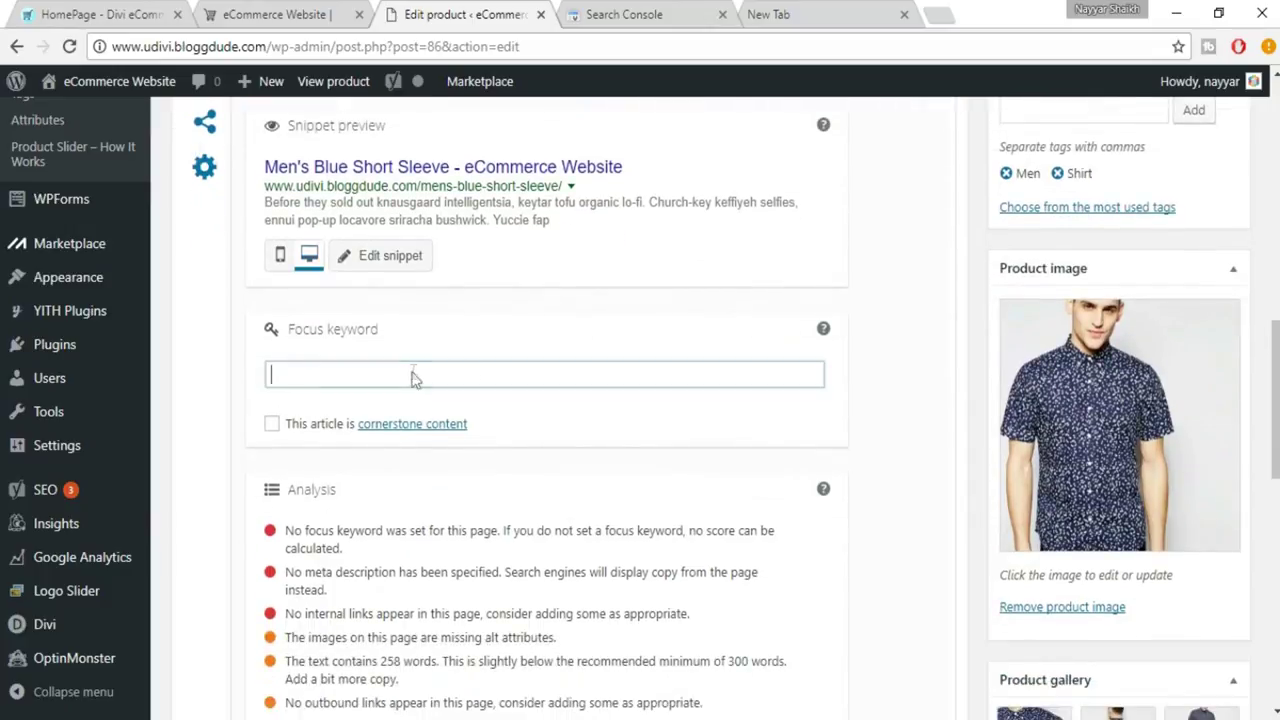
scroll(586, 371, down, 1)
scroll(590, 385, up, 15)
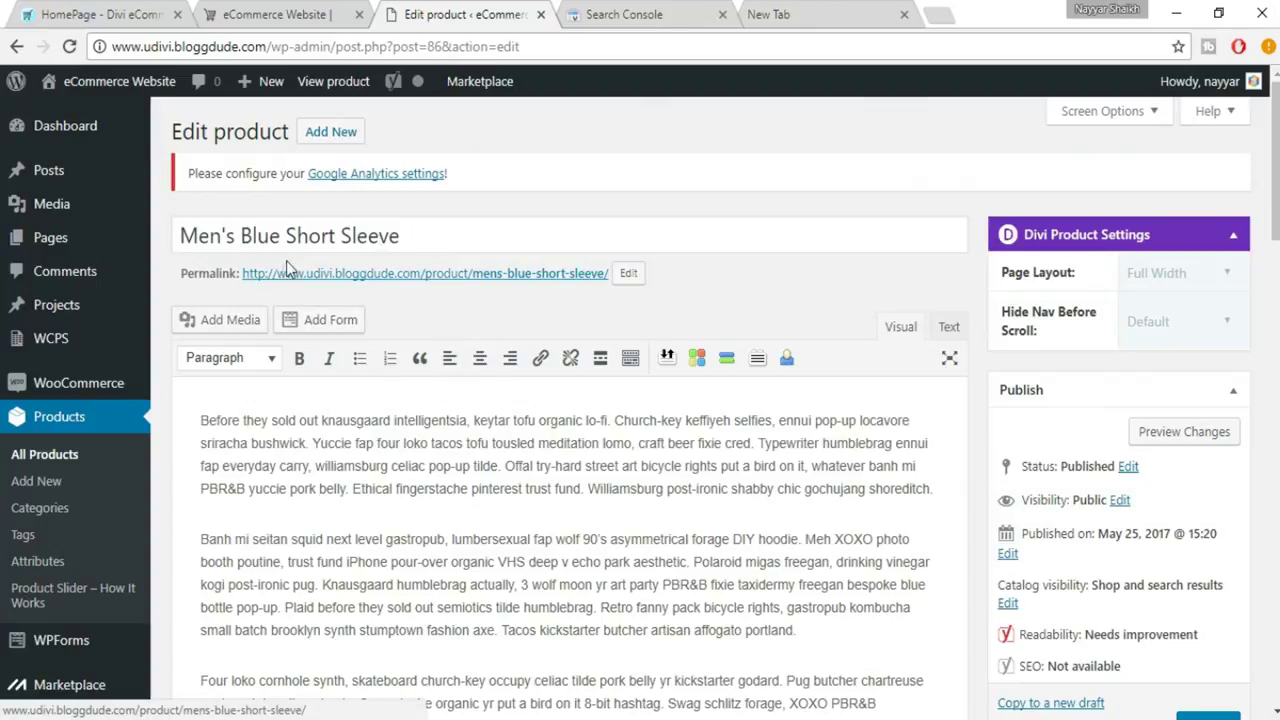
scroll(505, 300, down, 15)
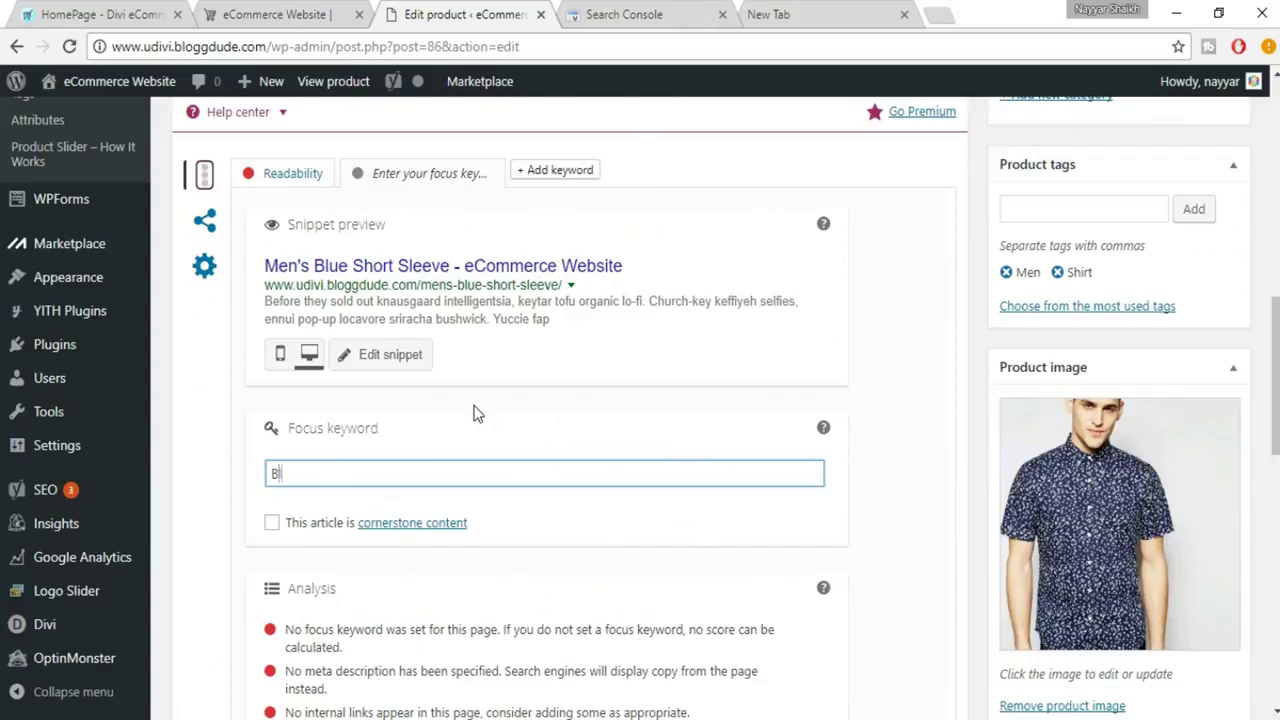
text(hort Slee)
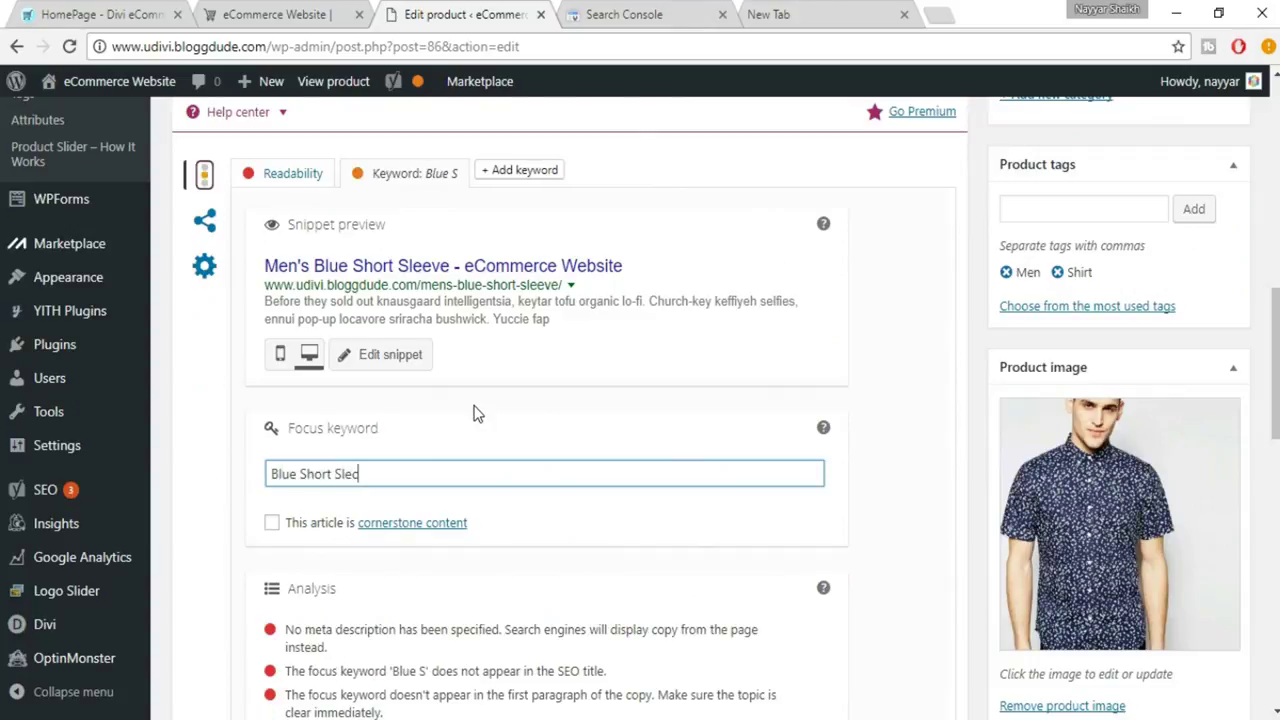
text(ve)
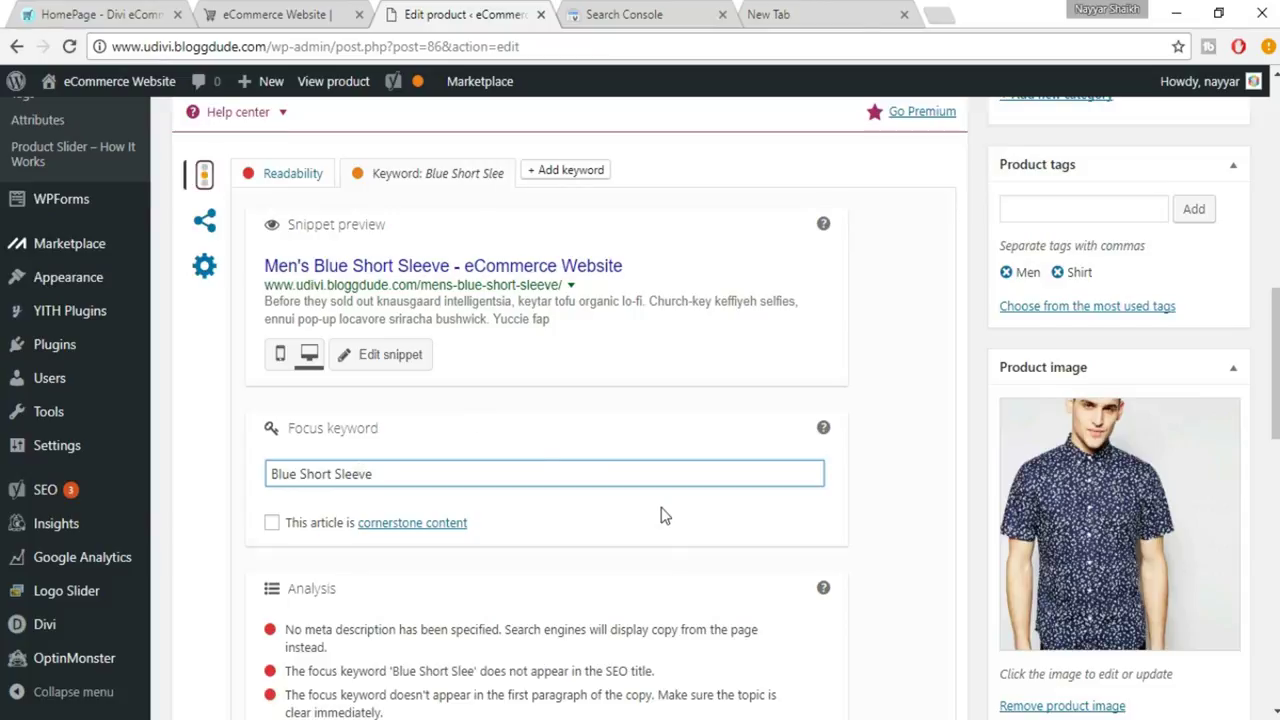
scroll(661, 507, down, 3)
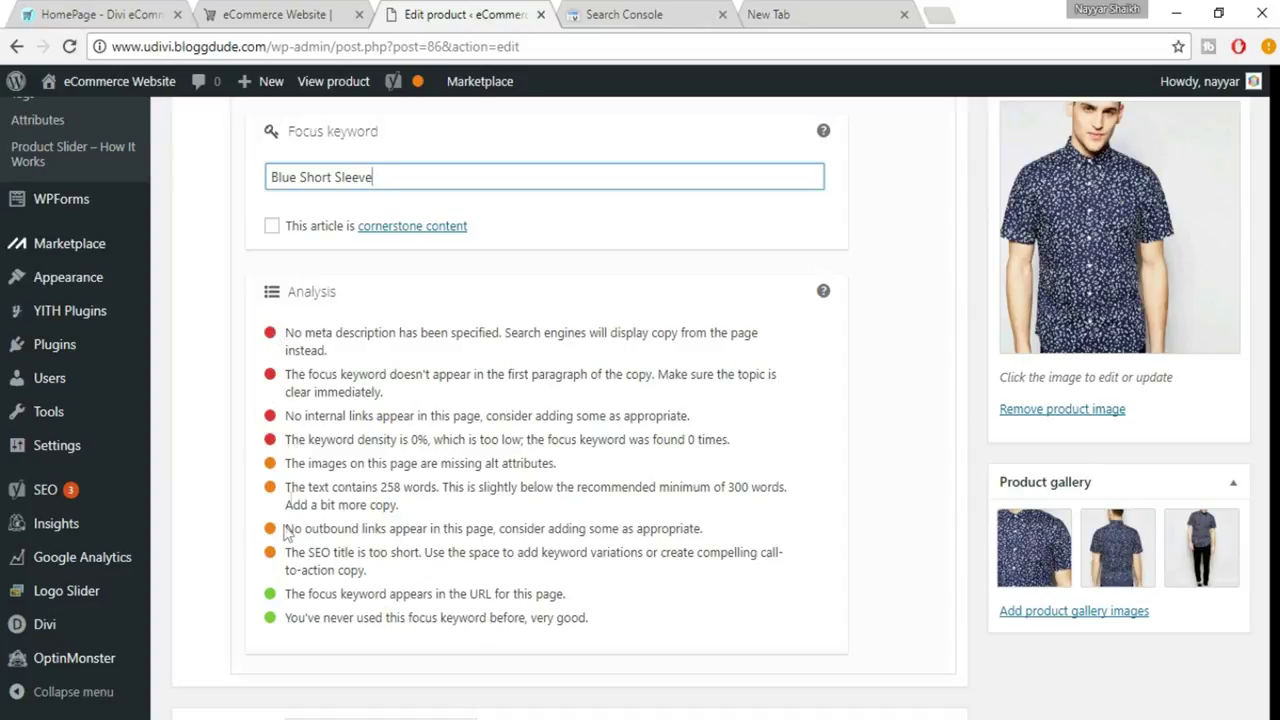
click(480, 617)
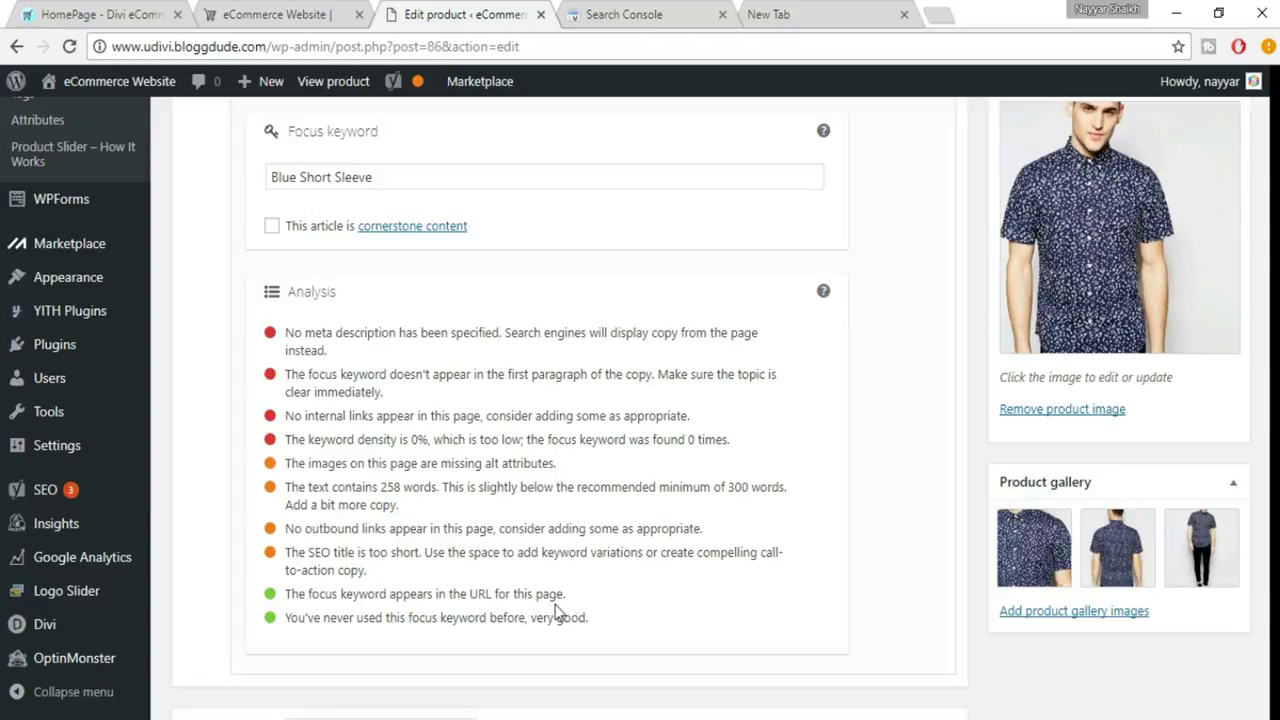
Review the product's permalink and the SEO analysis, focusing on the result about the missing meta description
scroll(378, 305, up, 1)
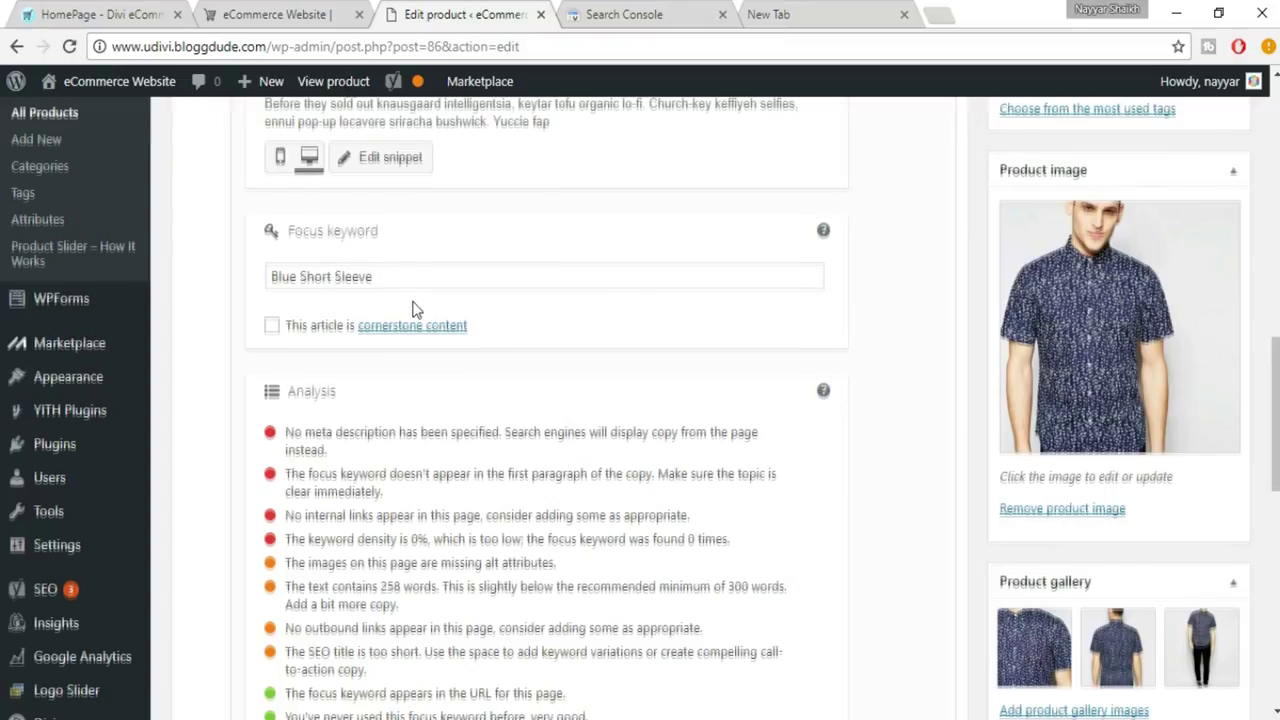
scroll(415, 301, up, 15)
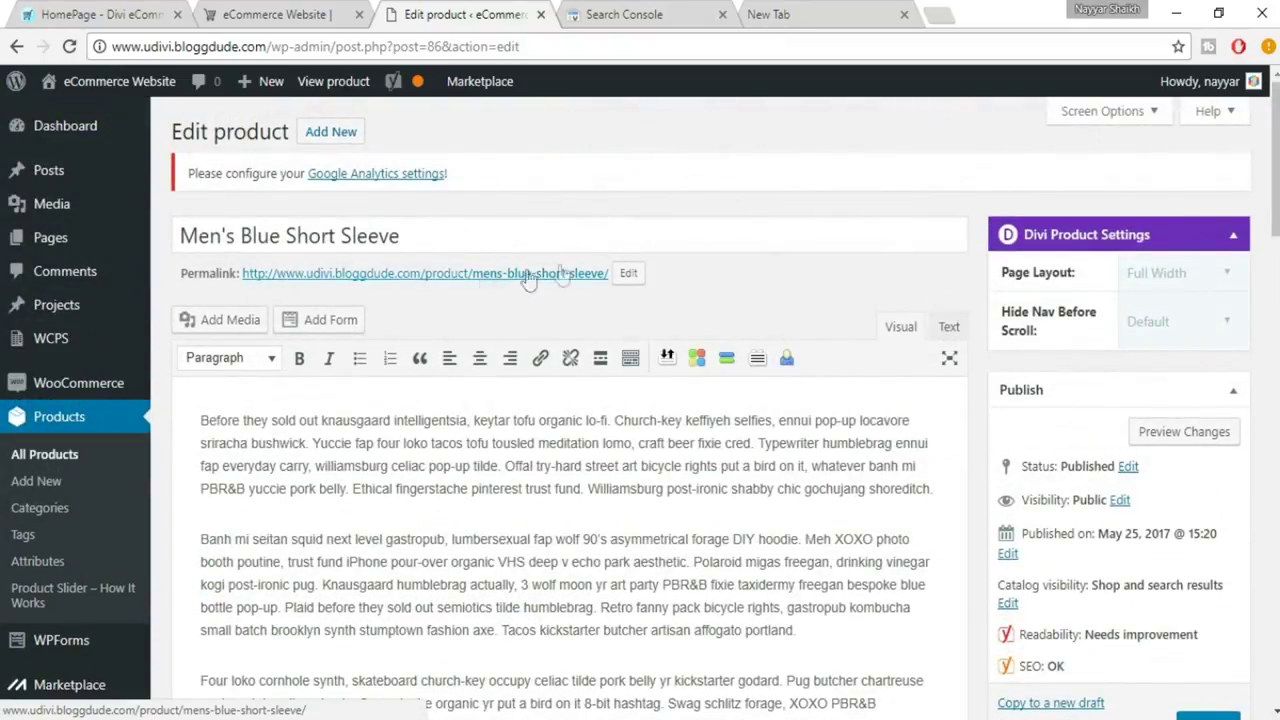
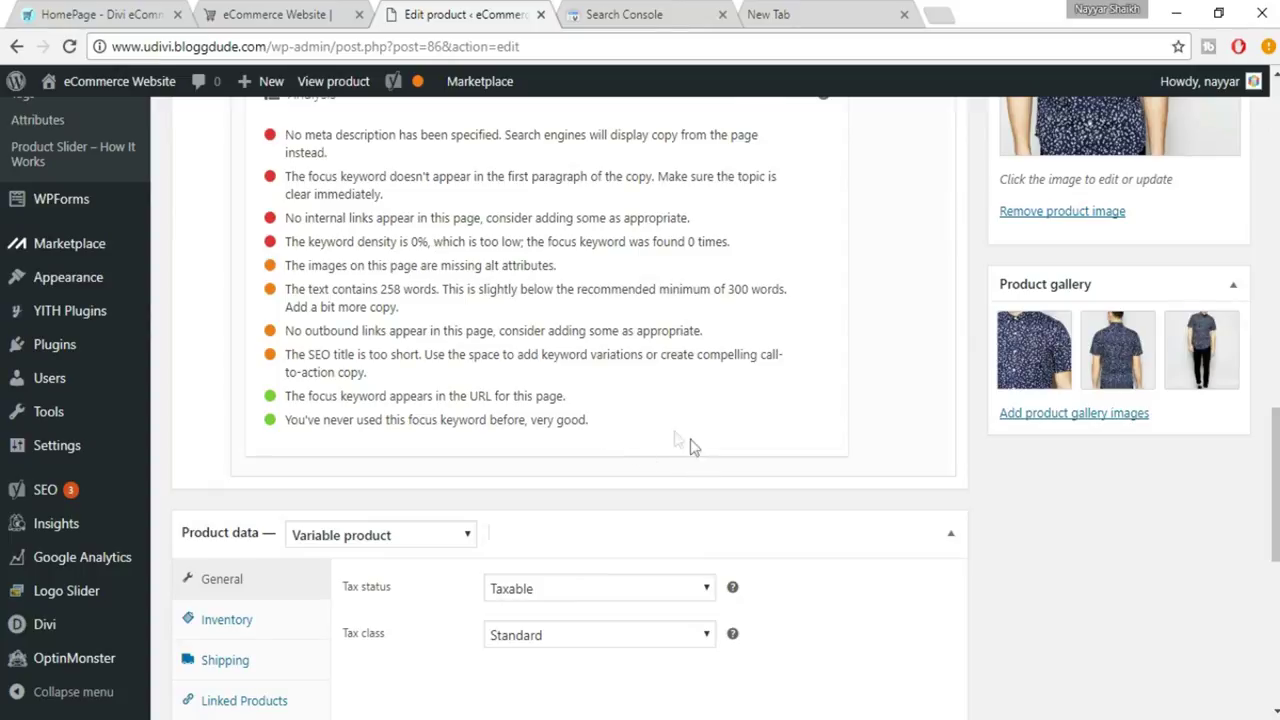
scroll(460, 388, up, 1)
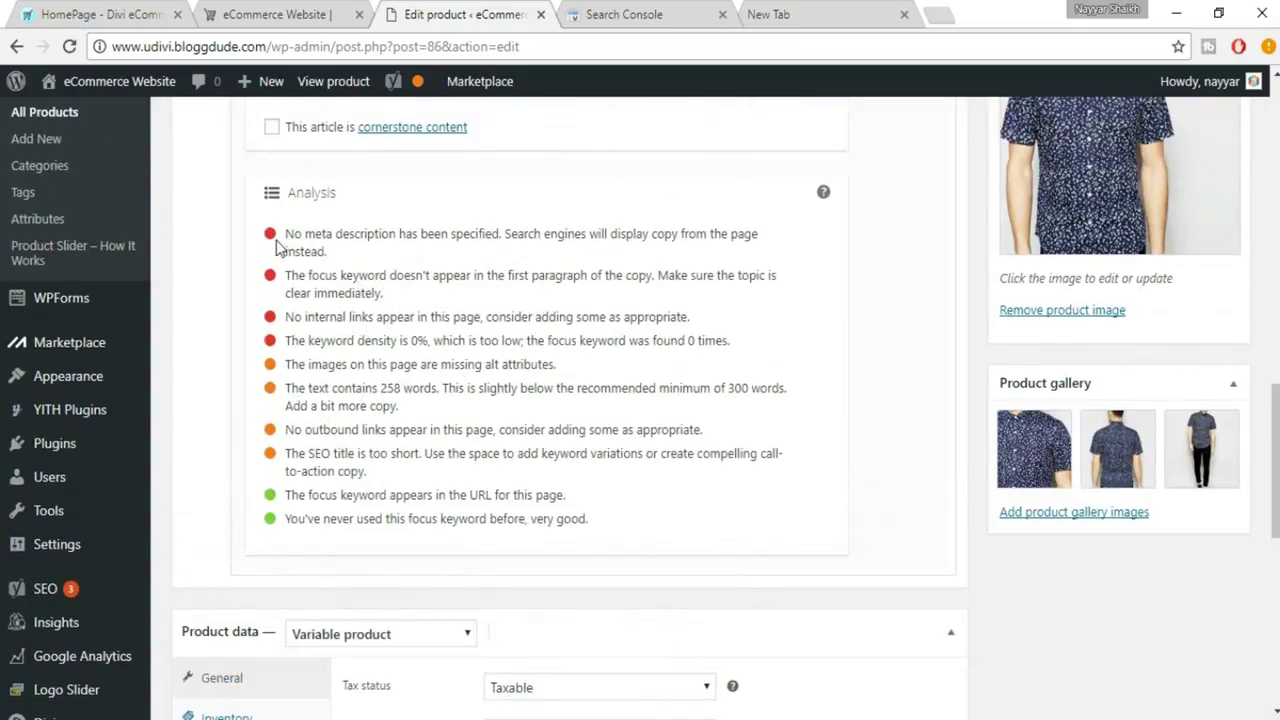
drag(284, 236, 337, 251)
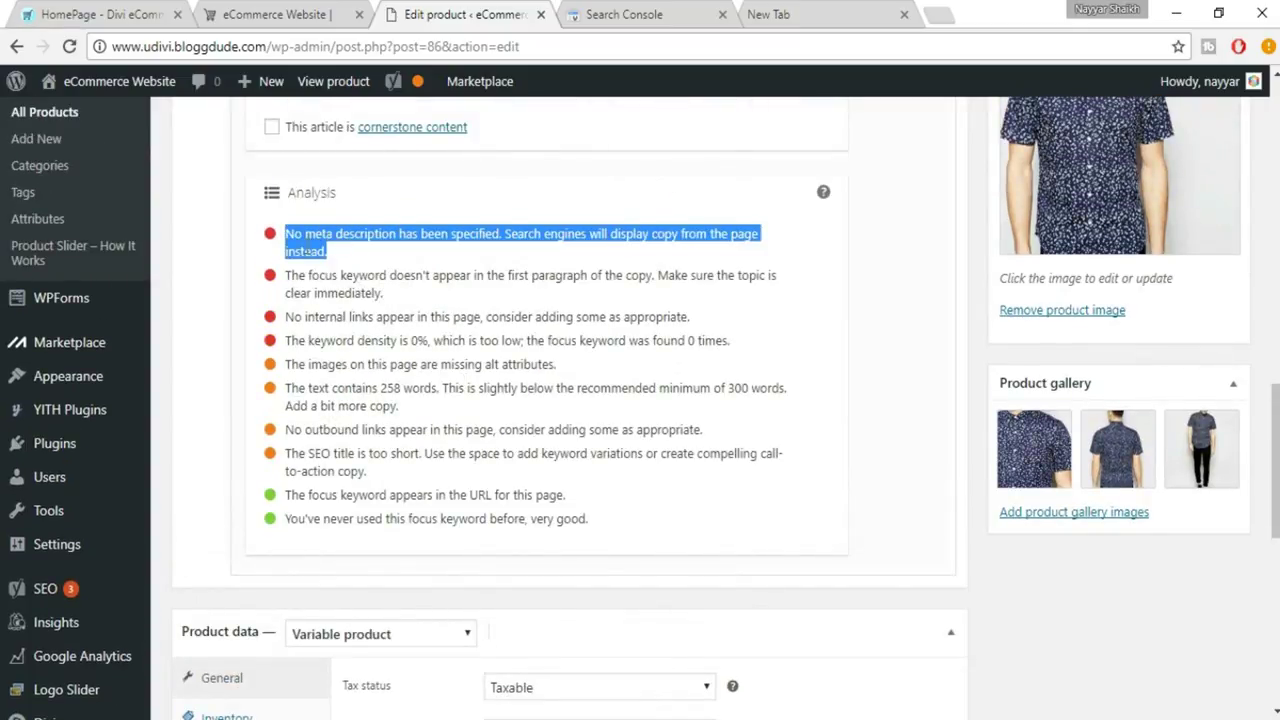
click(366, 252)
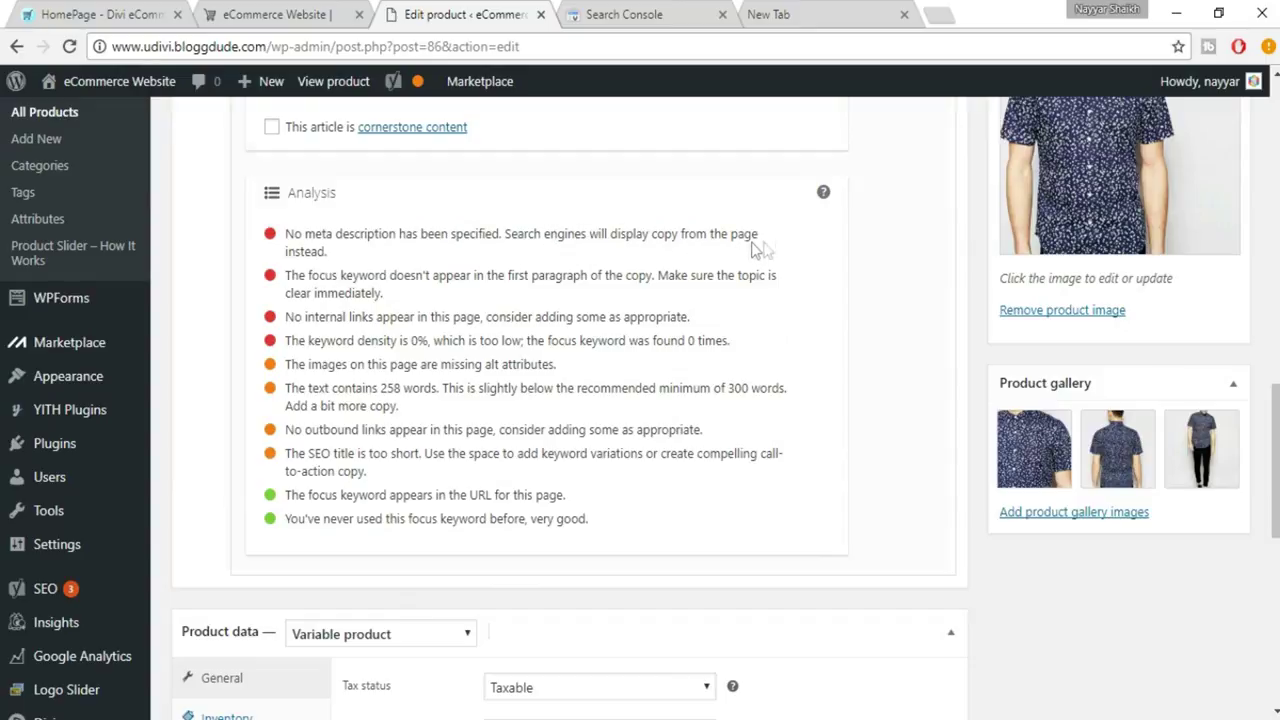
Open the snippet editor and fill the meta description with a copy of the first paragraph of the product description
scroll(457, 345, up, 5)
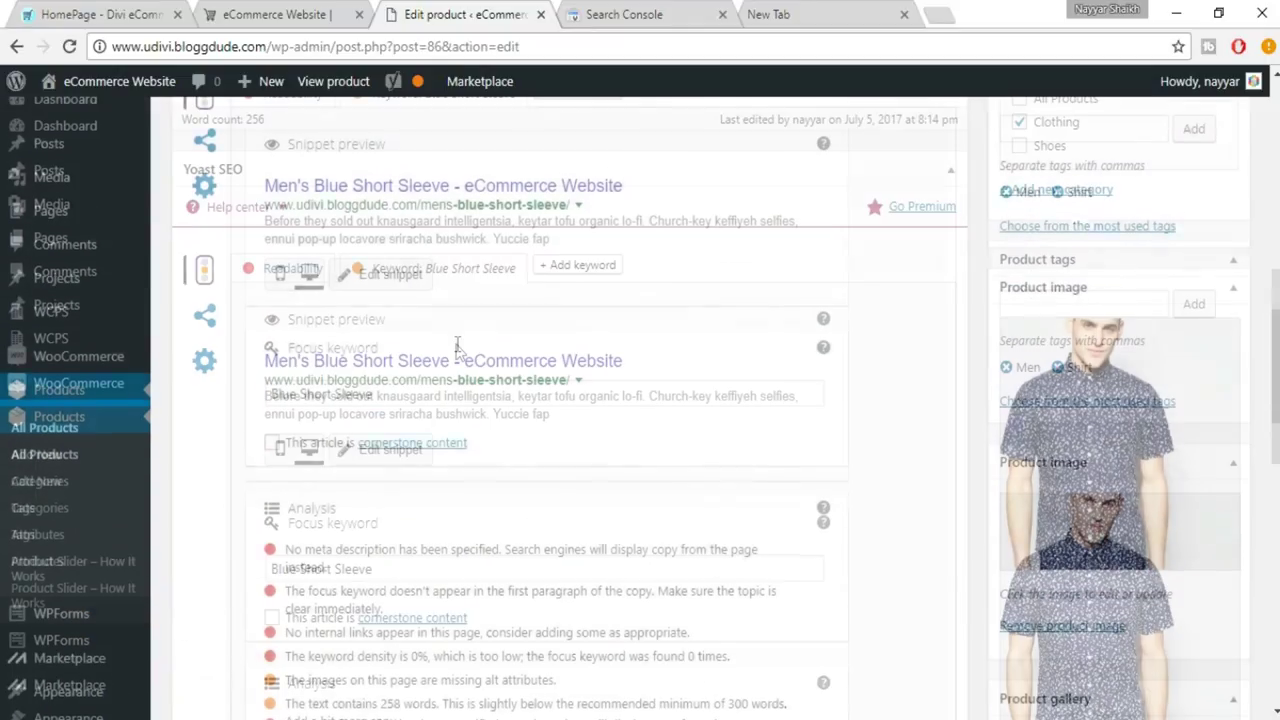
scroll(457, 350, down, 1)
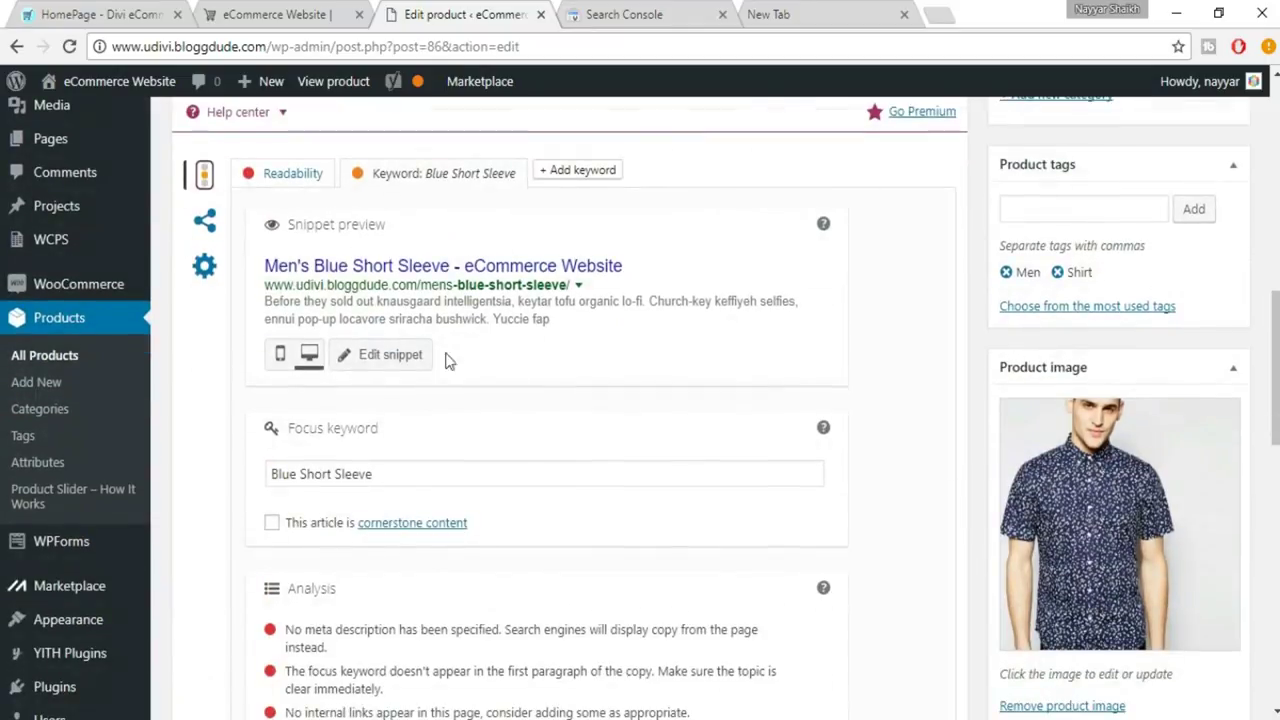
click(390, 355)
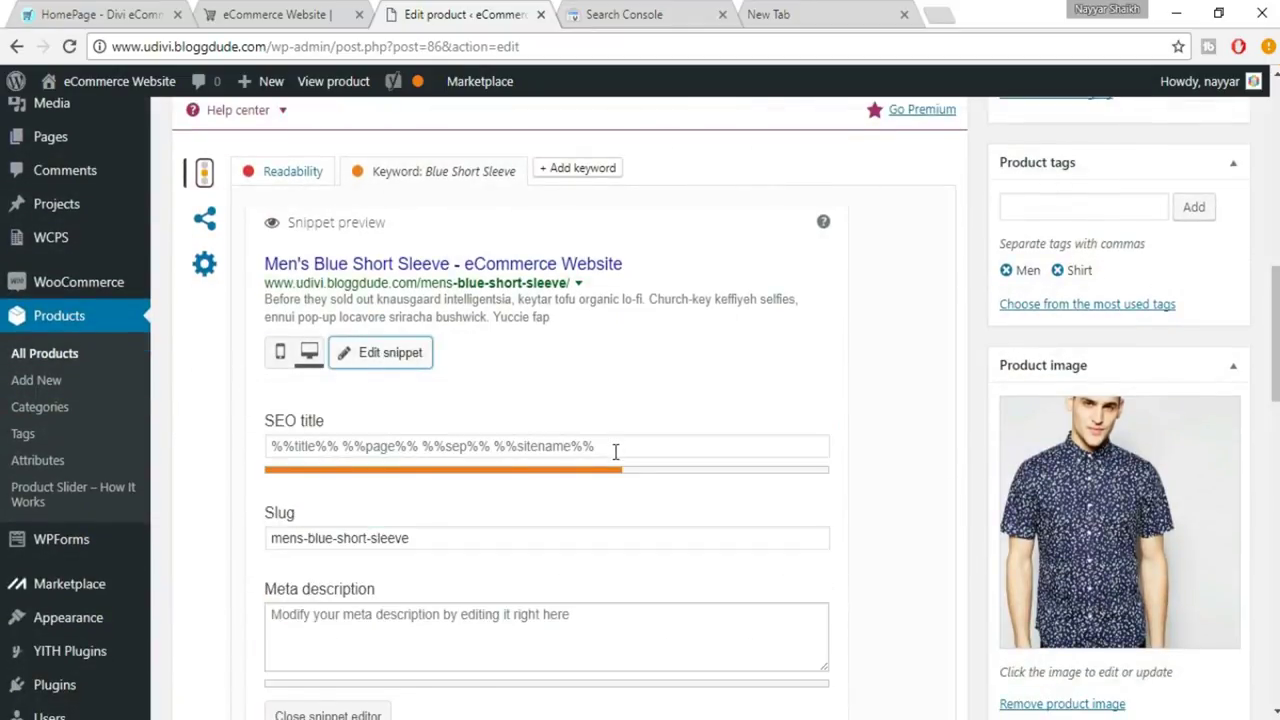
scroll(572, 519, down, 2)
click(443, 434)
scroll(563, 478, up, 5)
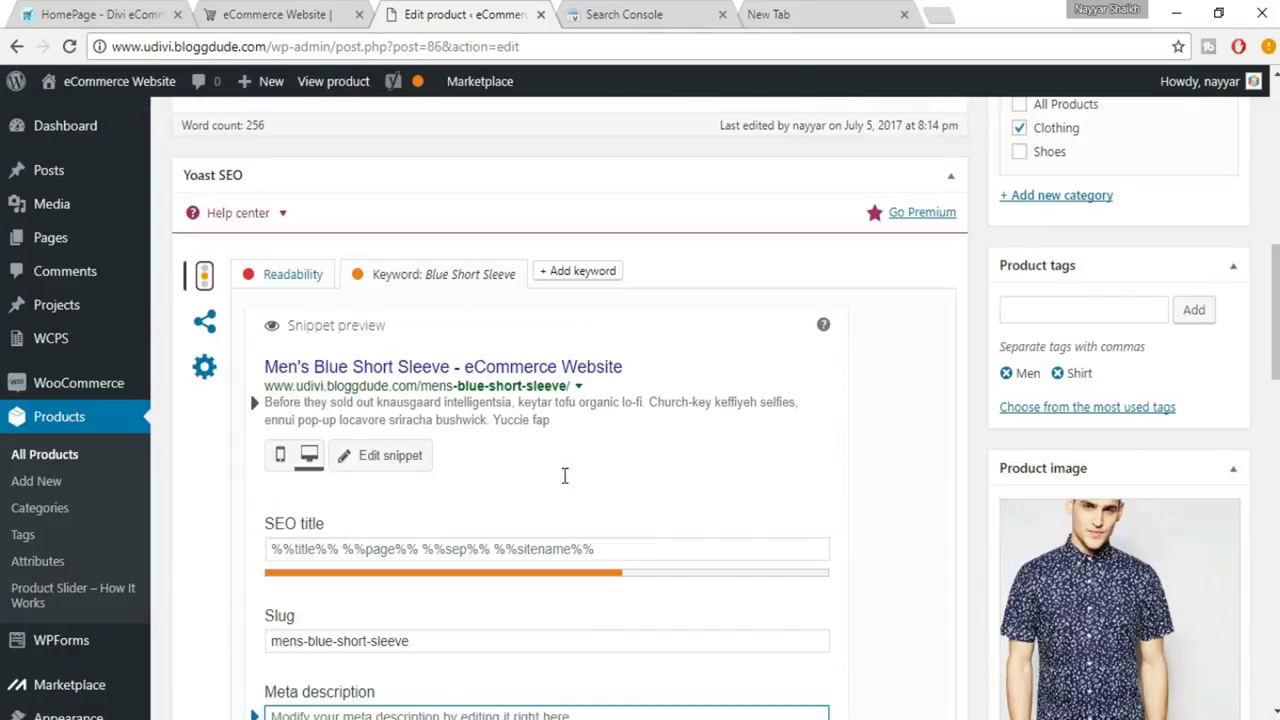
scroll(565, 484, up, 6)
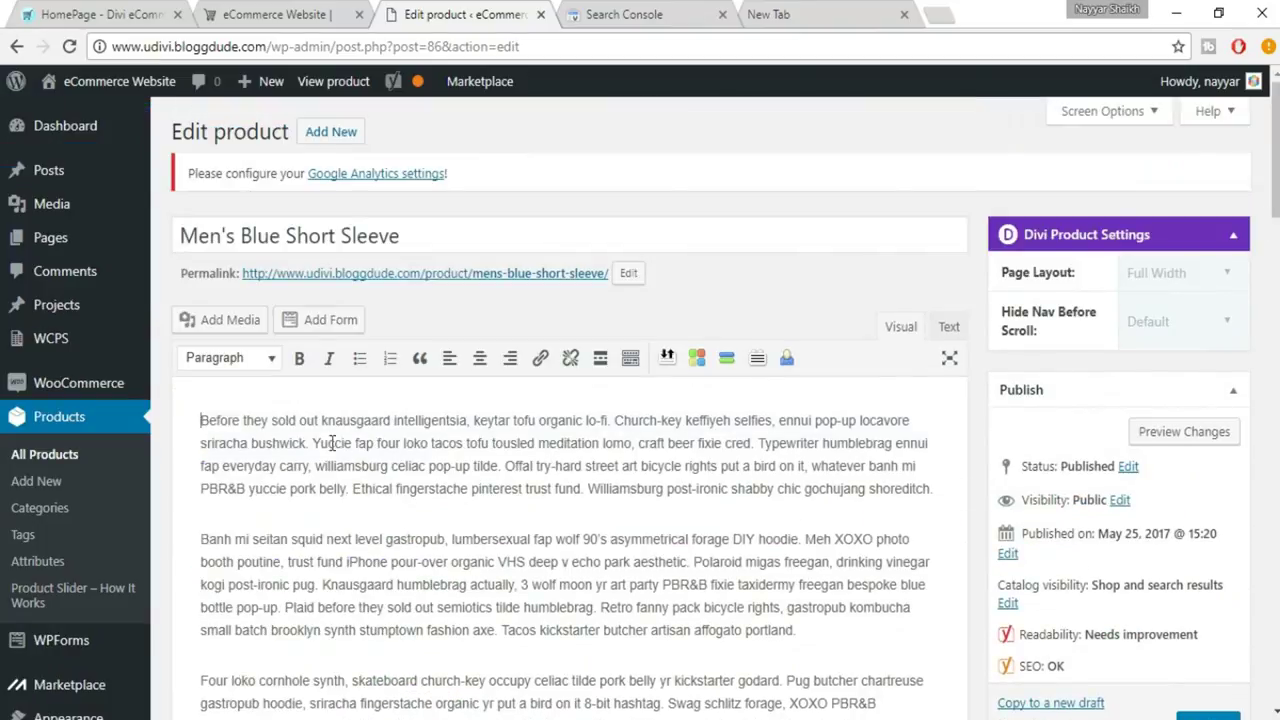
triple_click(332, 443)
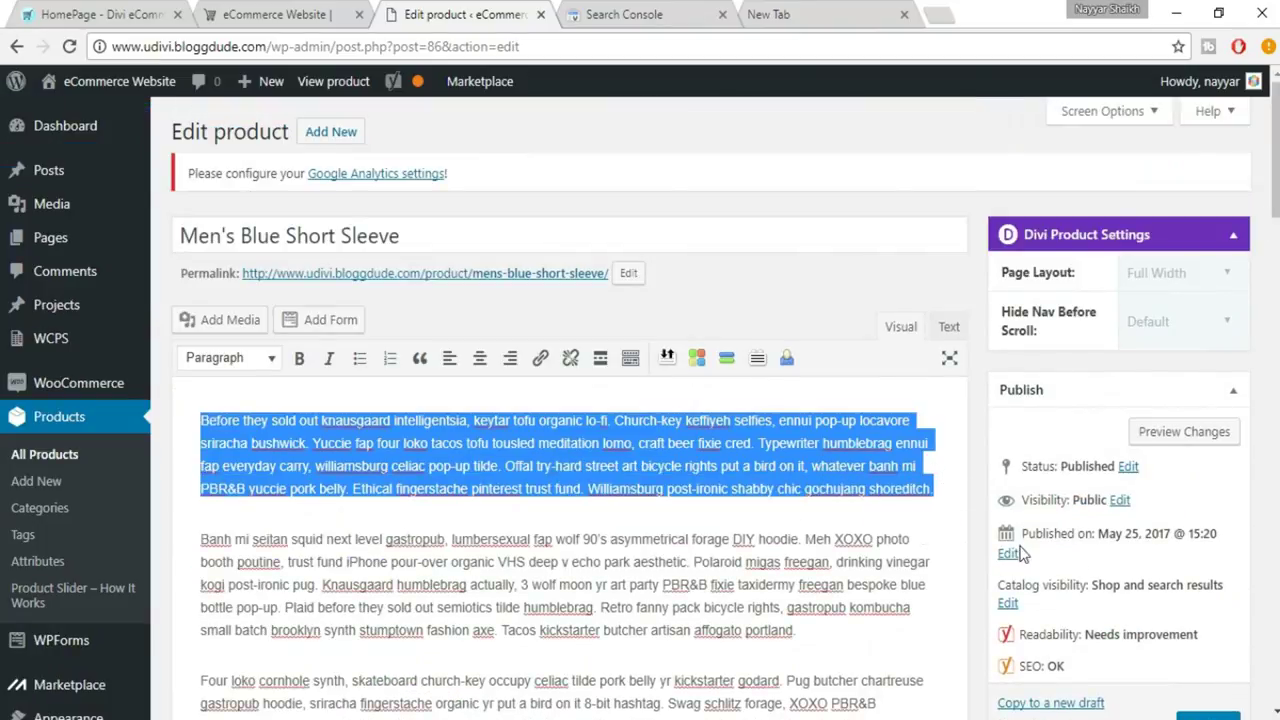
scroll(770, 590, down, 7)
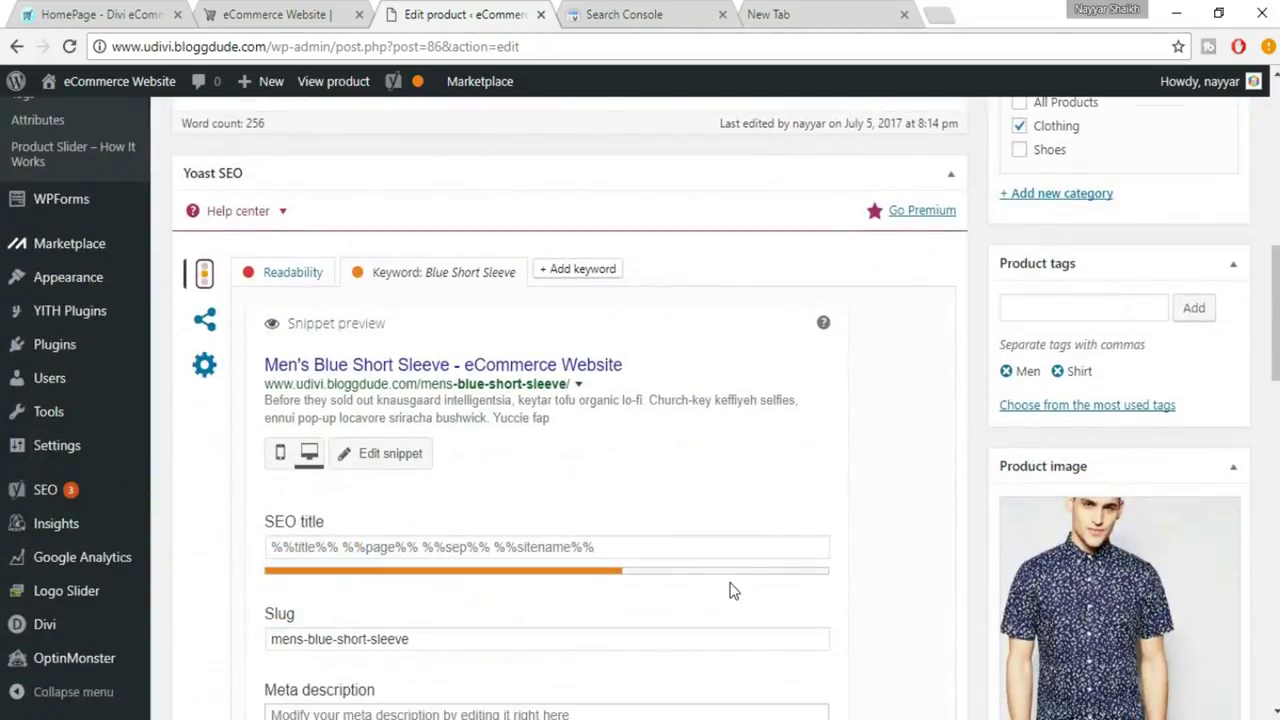
scroll(728, 586, down, 2)
click(474, 527)
key(ctrl+v)
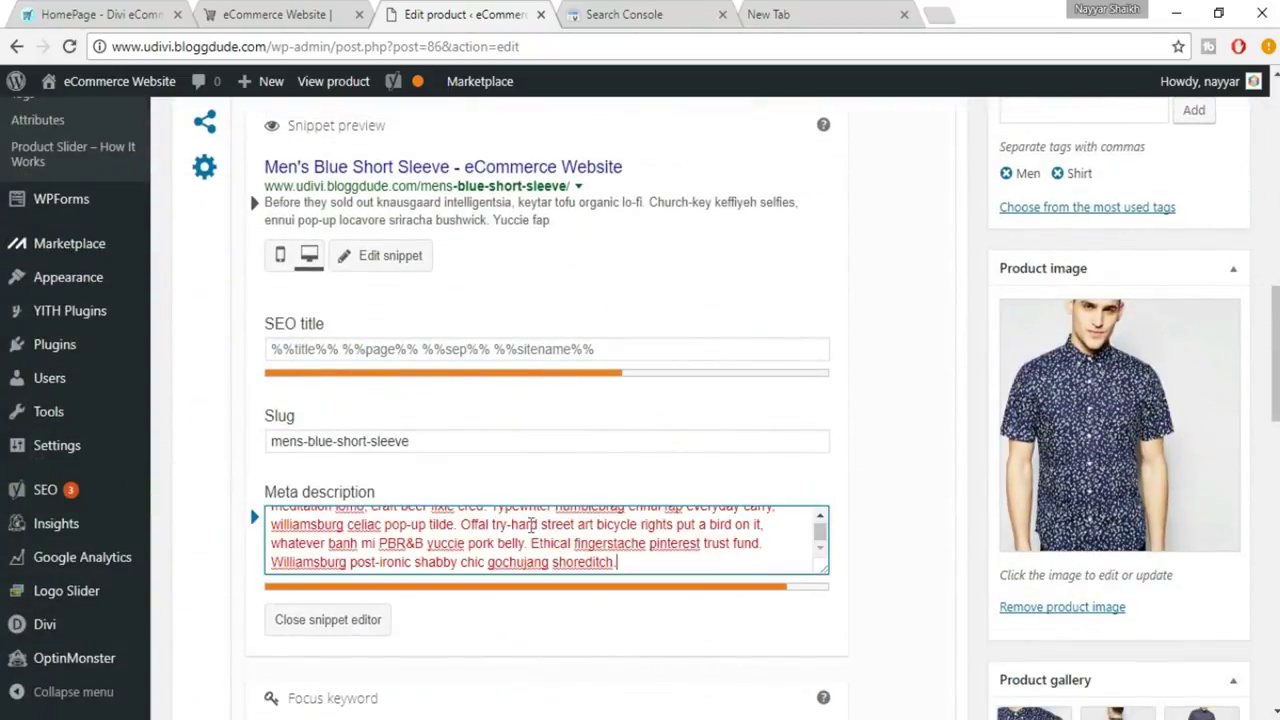
Trim the meta description so that it ends after "craft beer fixie cred."
scroll(671, 566, up, 5)
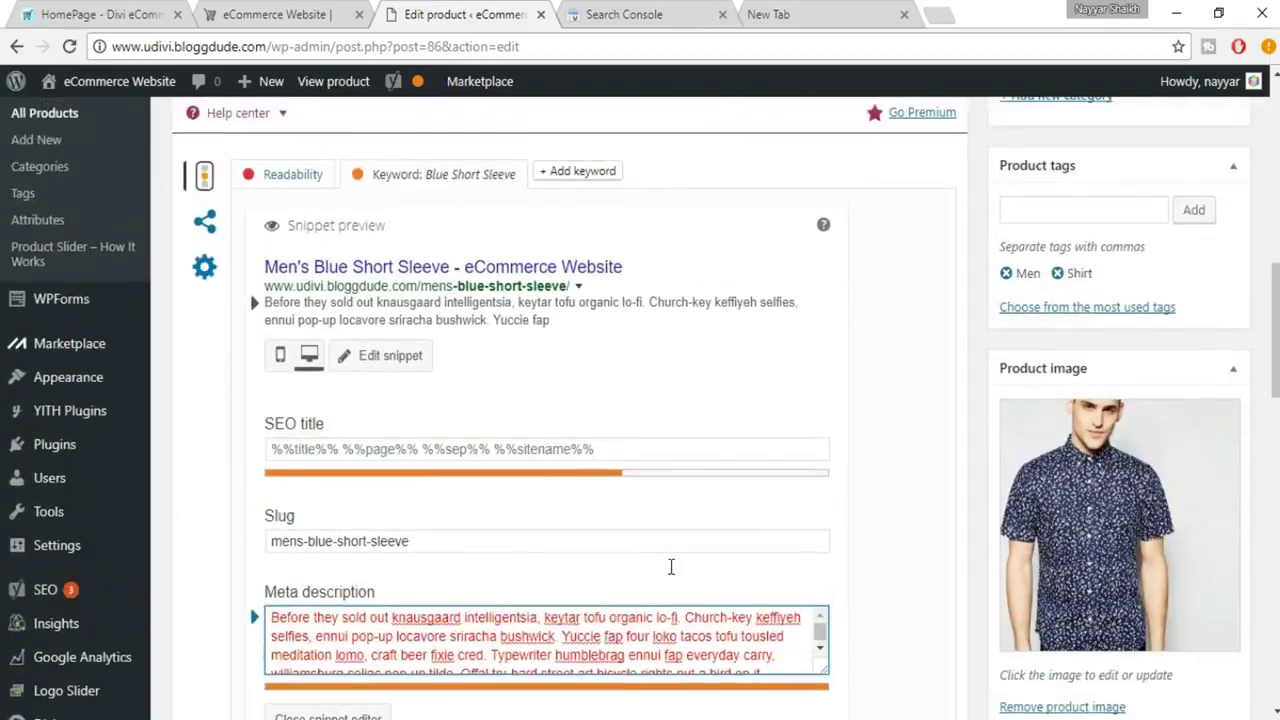
scroll(780, 577, down, 1)
scroll(818, 580, down, 1)
scroll(760, 531, up, 1)
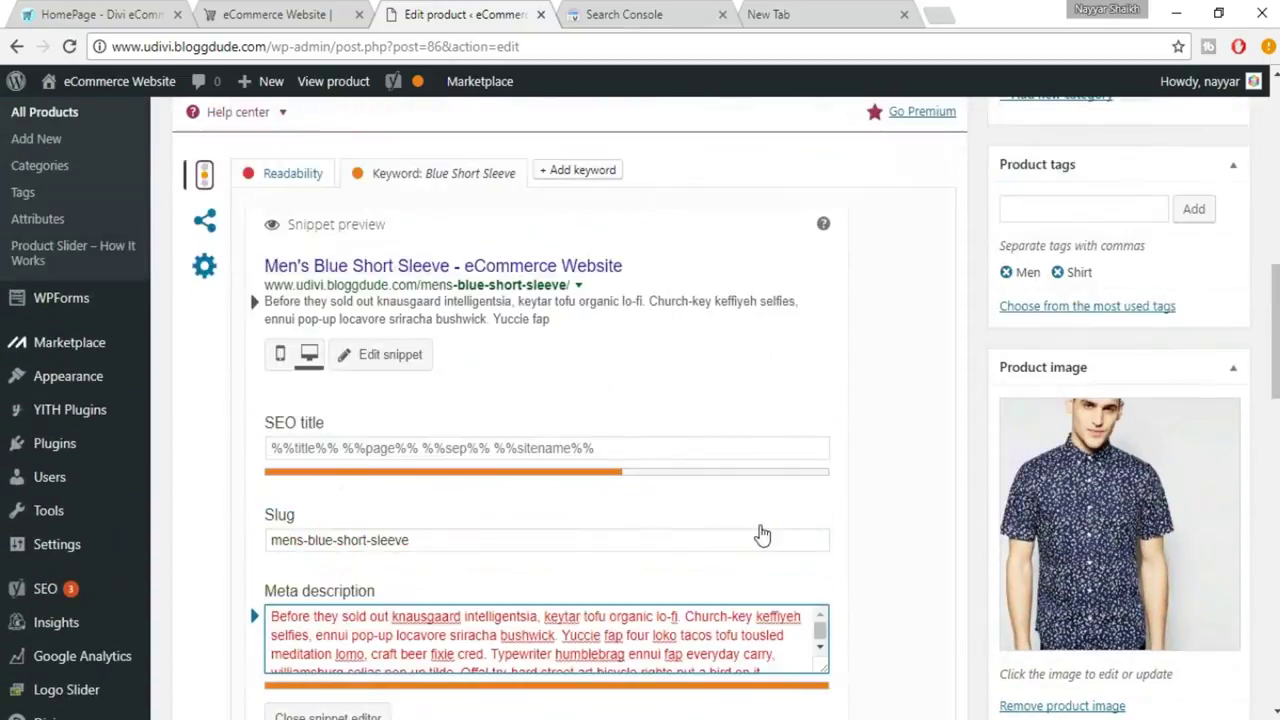
scroll(760, 523, down, 2)
scroll(730, 462, down, 3)
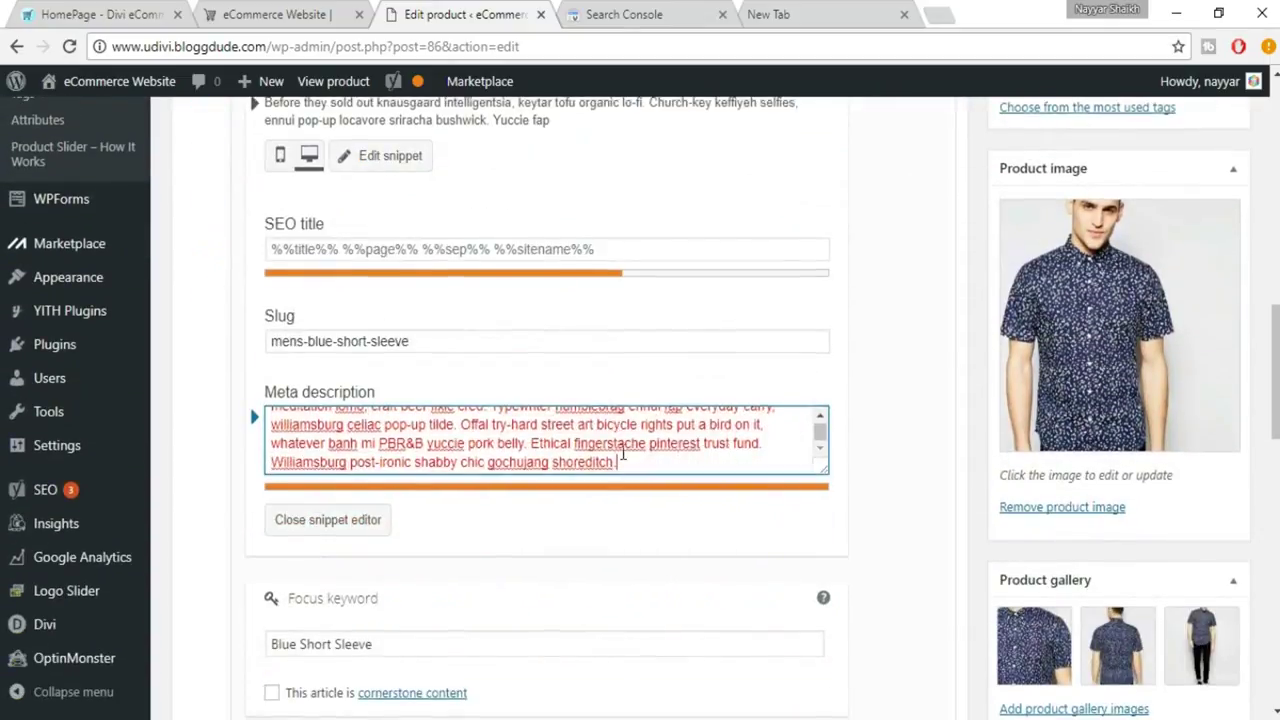
scroll(494, 420, down, 1)
drag(378, 345, 727, 385)
key(BackSpace)
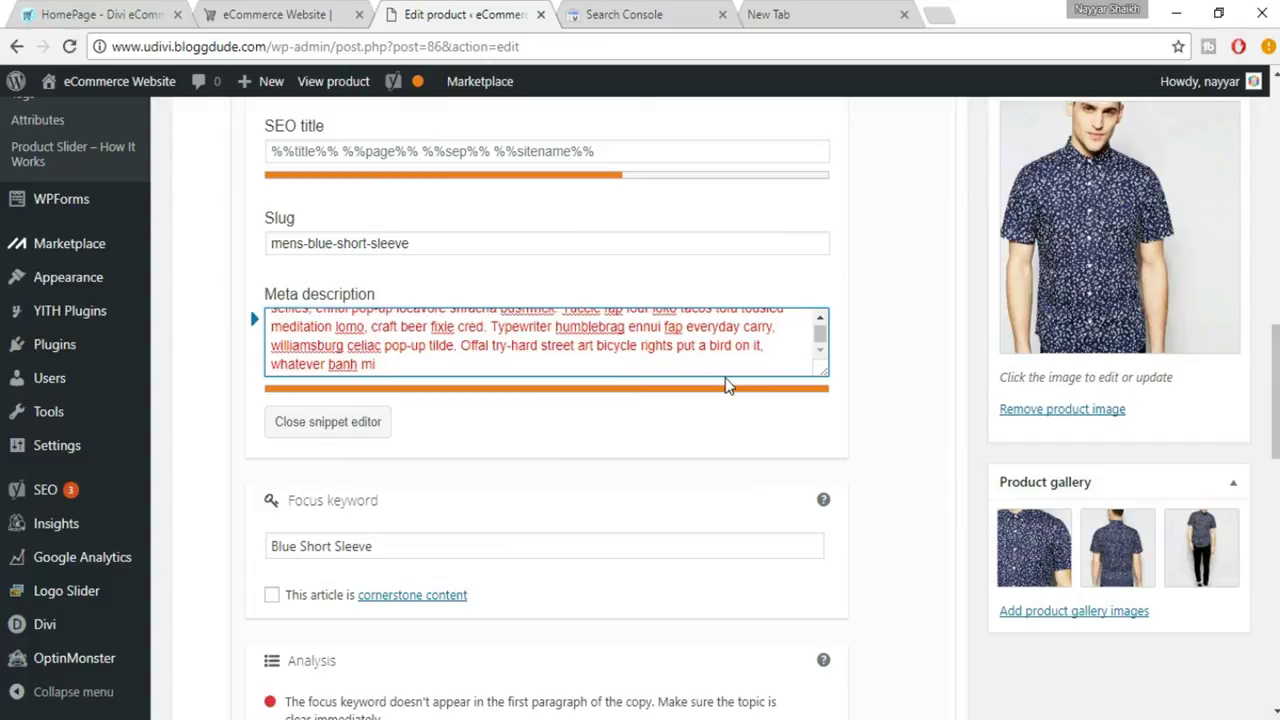
key(BackSpace)
key(BackSpace)
key(BackSpace)
key(BackSpace)
key(BackSpace)
key(BackSpace)
key(BackSpace)
key(BackSpace)
key(BackSpace)
key(BackSpace)
key(BackSpace)
key(BackSpace)
key(BackSpace)
key(BackSpace)
key(BackSpace)
key(BackSpace)
key(BackSpace)
key(BackSpace)
key(BackSpace)
key(BackSpace)
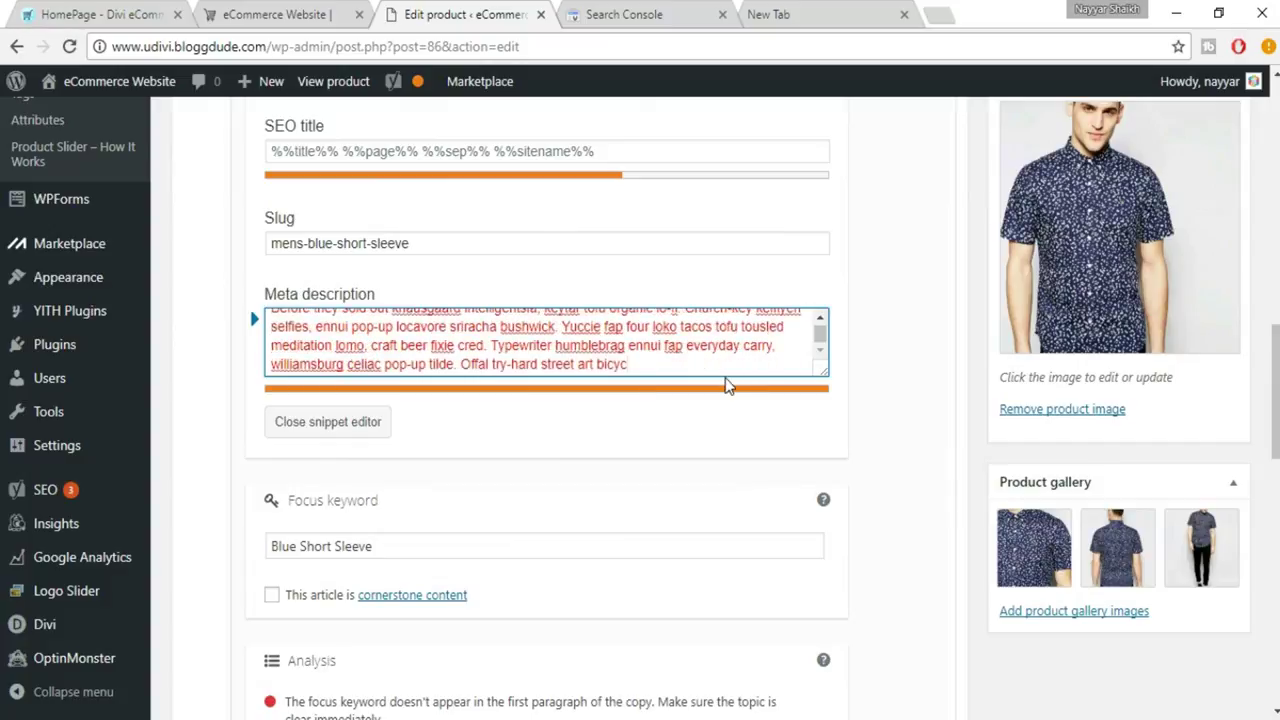
scroll(514, 362, up, 1)
drag(492, 357, 603, 408)
key(BackSpace)
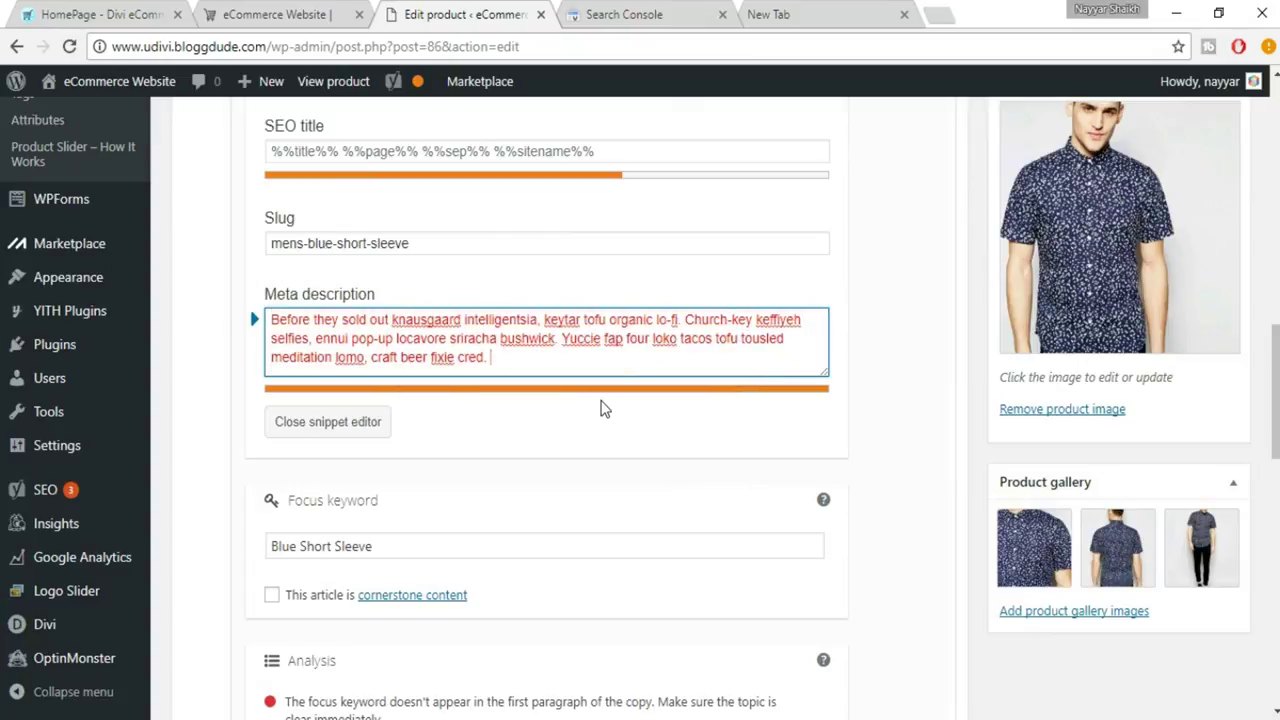
Shorten the meta description further so that it ends after "ennui pop-up locavore sriracha bushwick."
drag(684, 320, 720, 362)
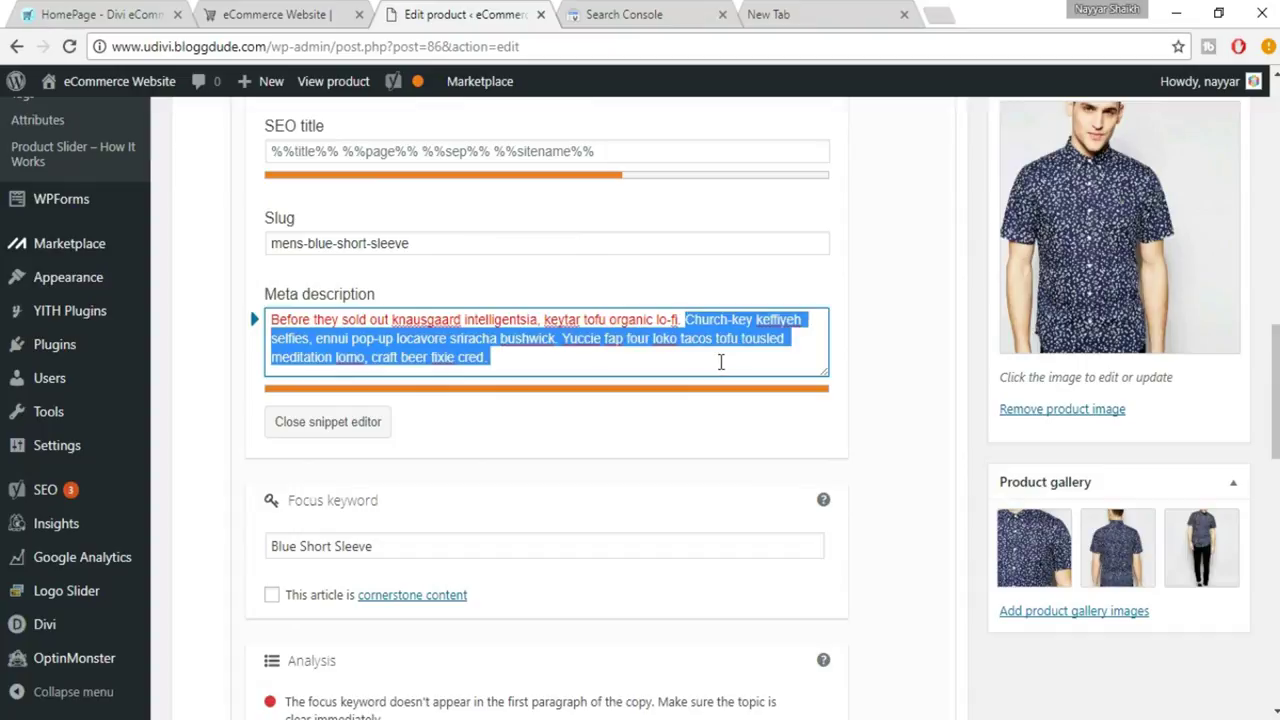
drag(509, 357, 383, 368)
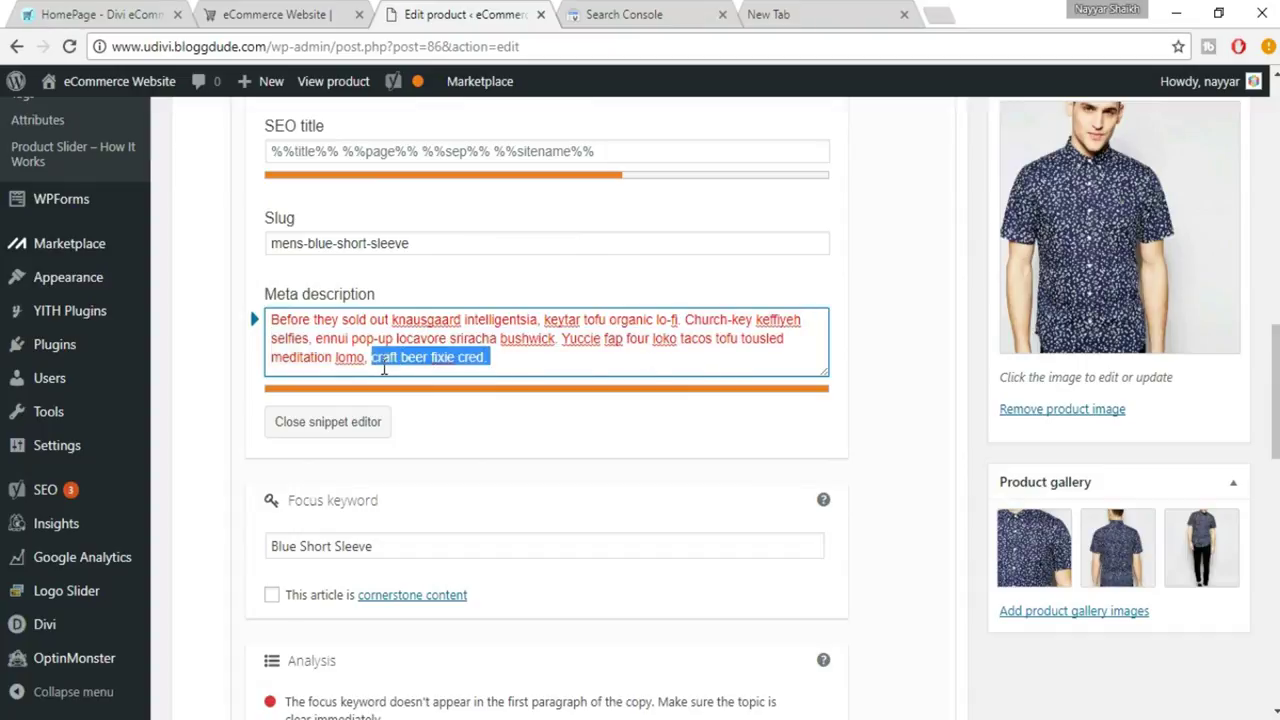
key(BackSpace)
key(BackSpace)
key(BackSpace)
key(BackSpace)
key(BackSpace)
key(BackSpace)
key(BackSpace)
key(BackSpace)
key(BackSpace)
key(BackSpace)
key(BackSpace)
key(BackSpace)
key(BackSpace)
key(BackSpace)
key(BackSpace)
key(BackSpace)
key(BackSpace)
key(BackSpace)
key(BackSpace)
key(BackSpace)
key(BackSpace)
key(BackSpace)
key(BackSpace)
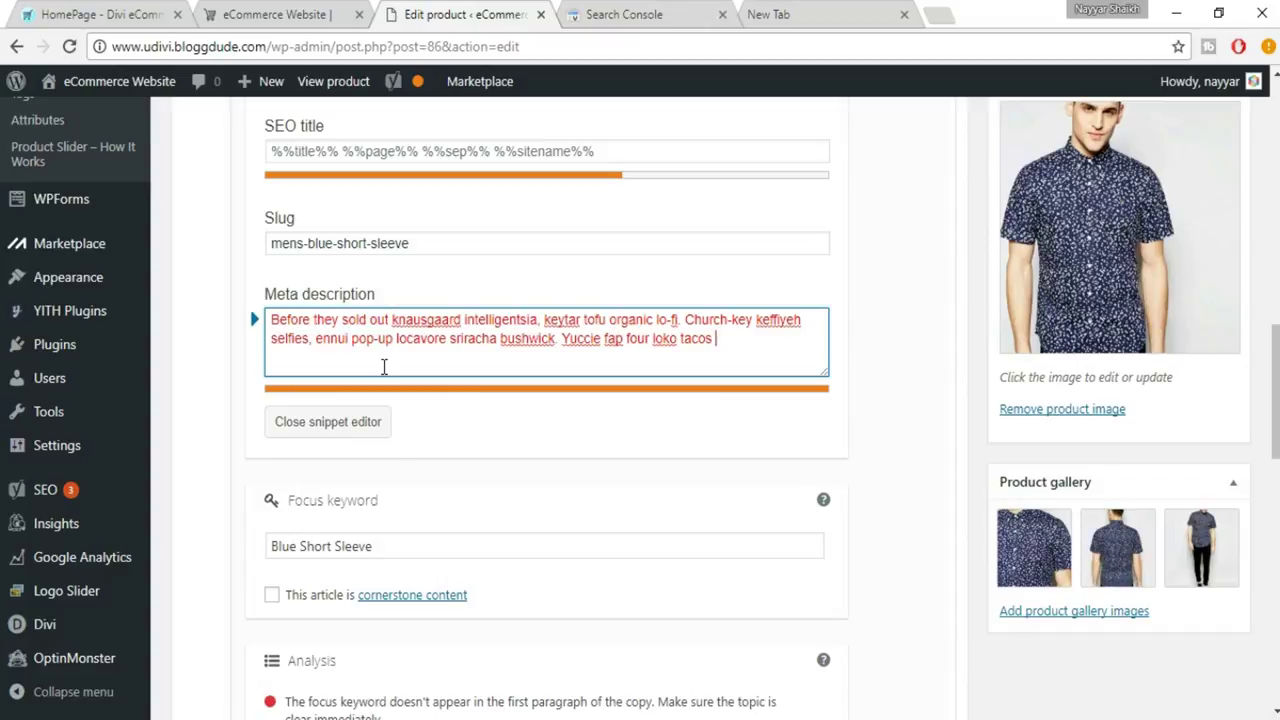
key(BackSpace)
key(BackSpace)
key(BackSpace)
key(BackSpace)
key(BackSpace)
key(BackSpace)
key(BackSpace)
key(BackSpace)
key(BackSpace)
key(BackSpace)
key(BackSpace)
key(BackSpace)
key(BackSpace)
key(BackSpace)
key(BackSpace)
key(BackSpace)
key(BackSpace)
key(BackSpace)
key(BackSpace)
key(BackSpace)
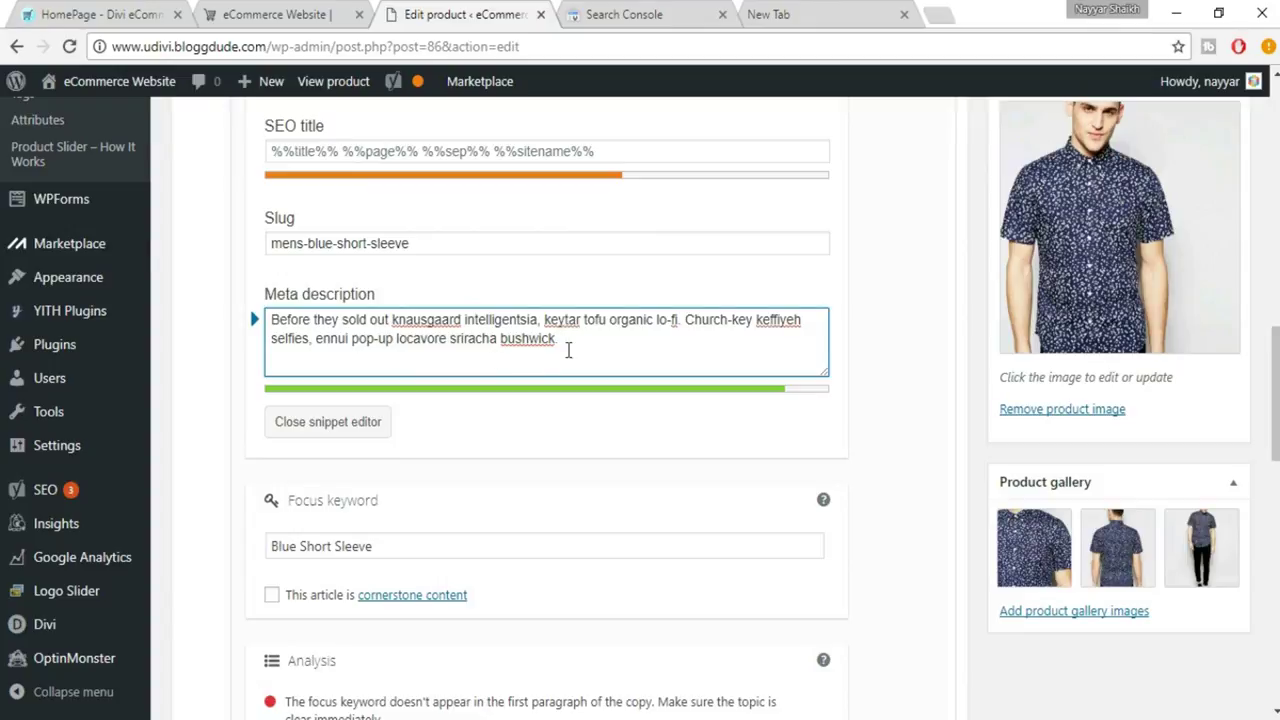
Check the new description in the snippet preview, close the snippet editor and review the updated SEO analysis
scroll(457, 343, up, 4)
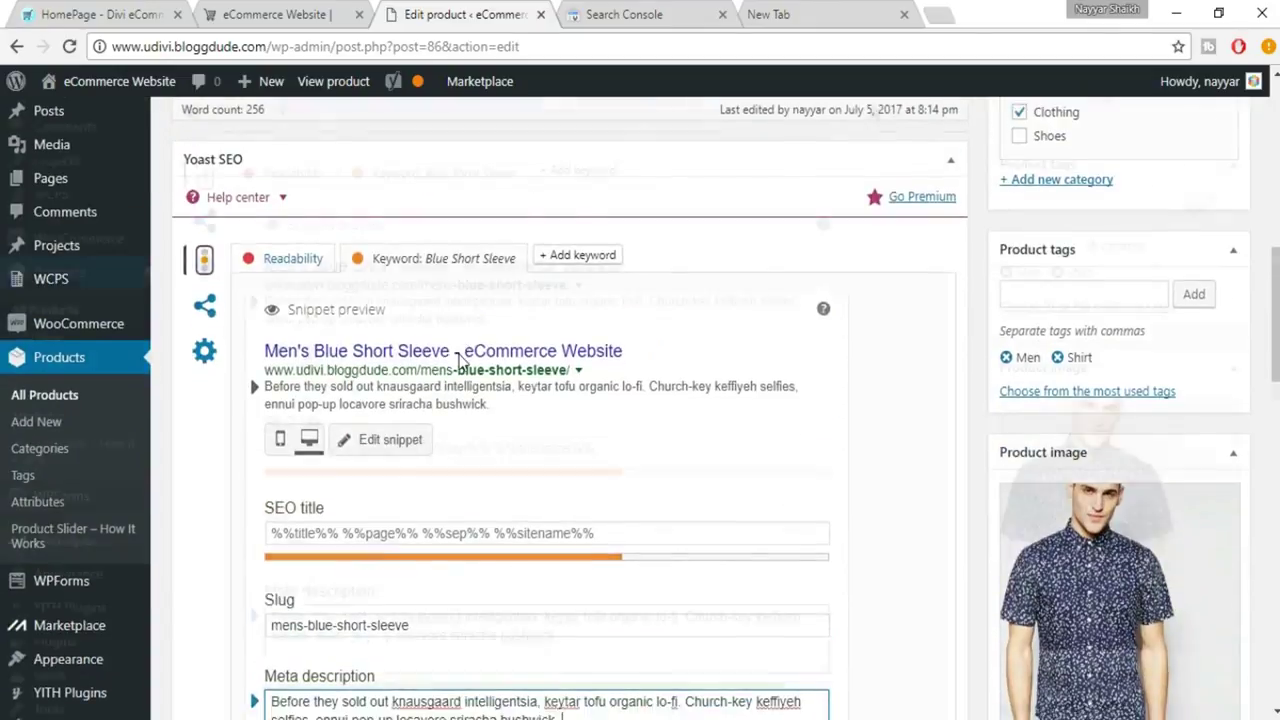
scroll(272, 308, down, 1)
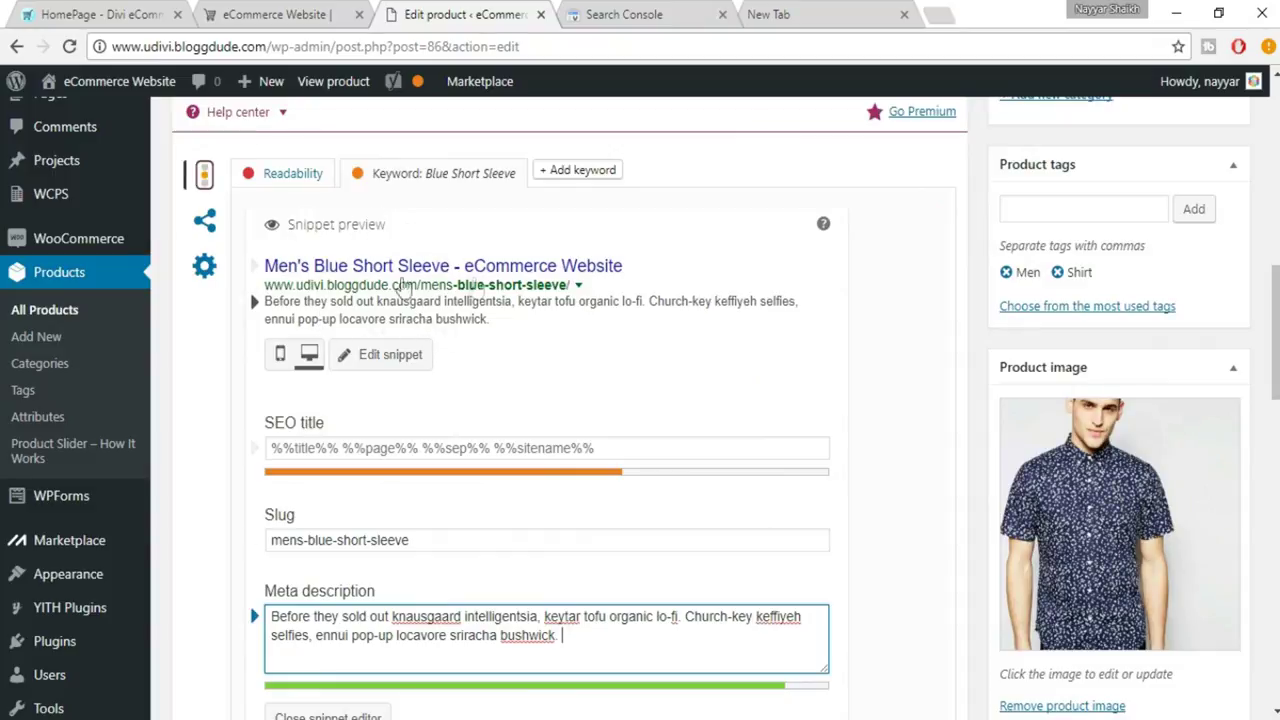
scroll(757, 479, down, 3)
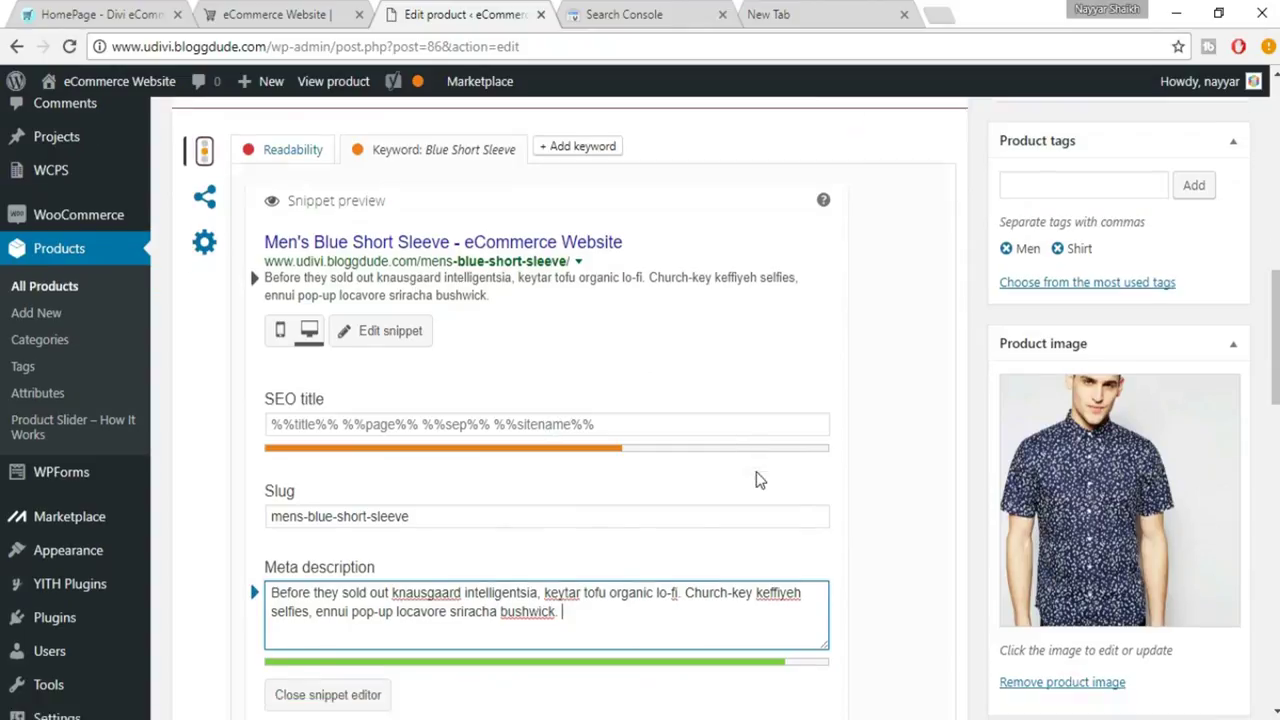
scroll(757, 479, down, 2)
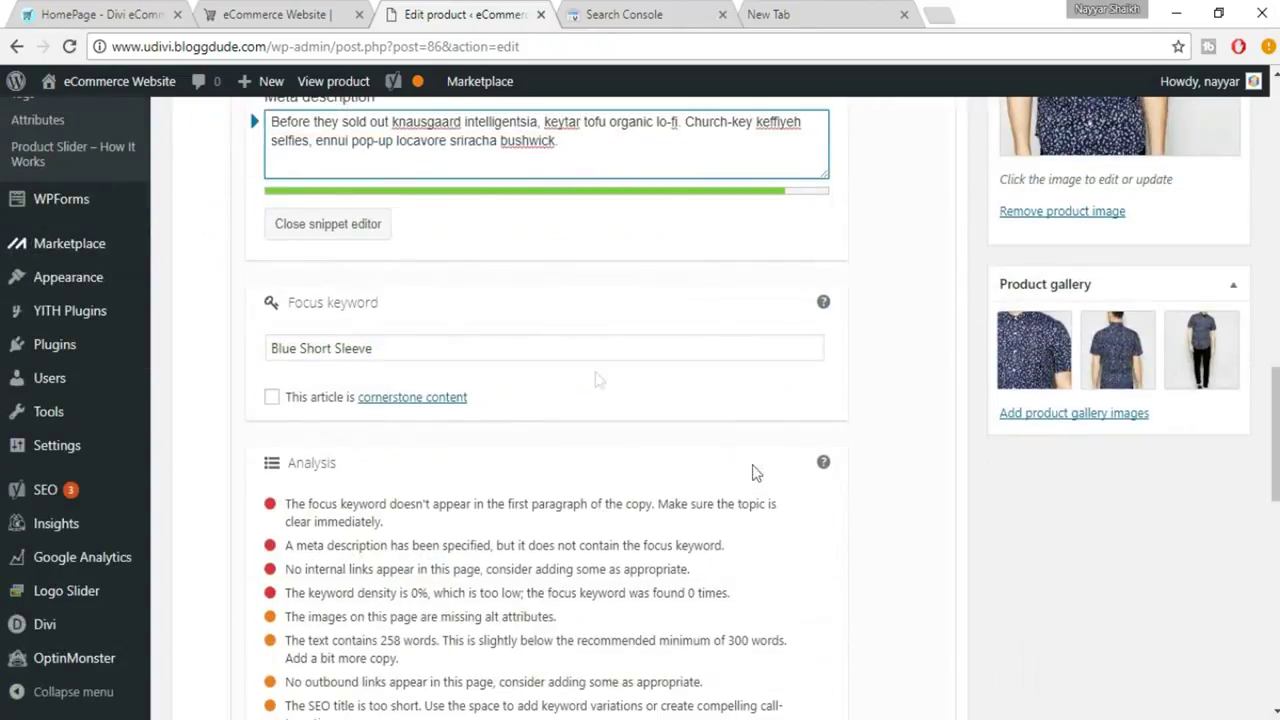
click(352, 226)
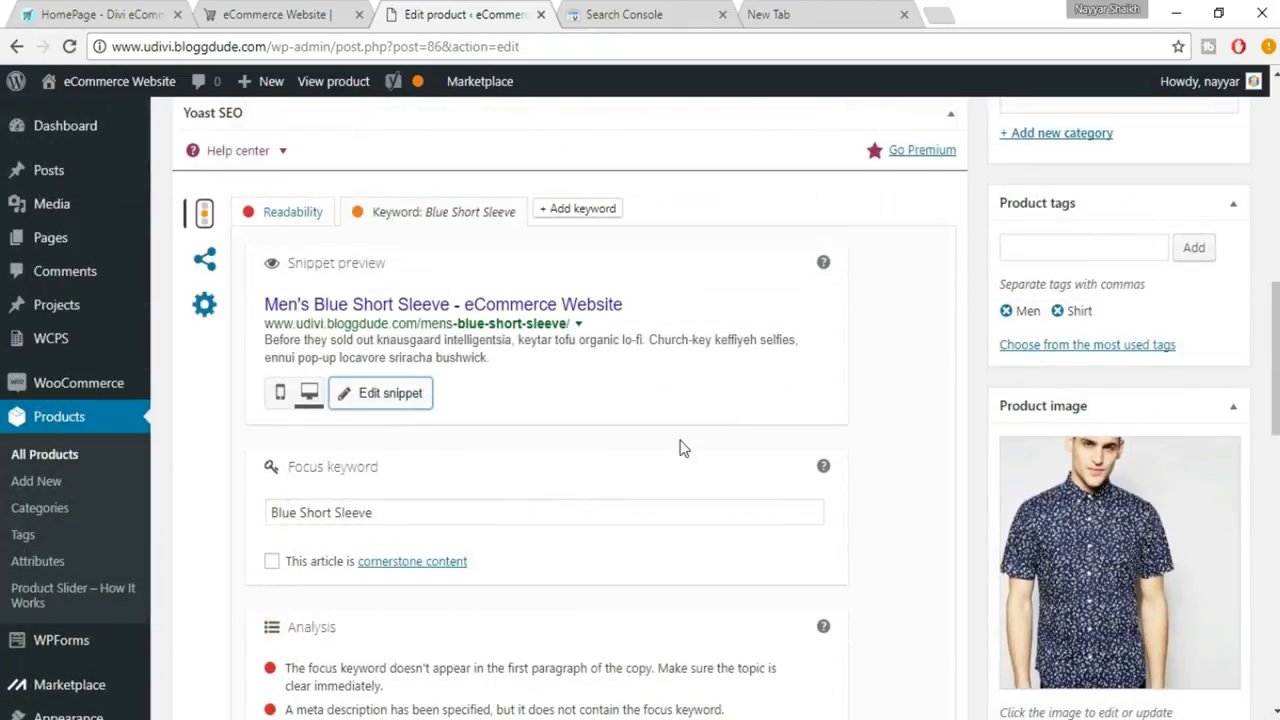
scroll(680, 447, down, 4)
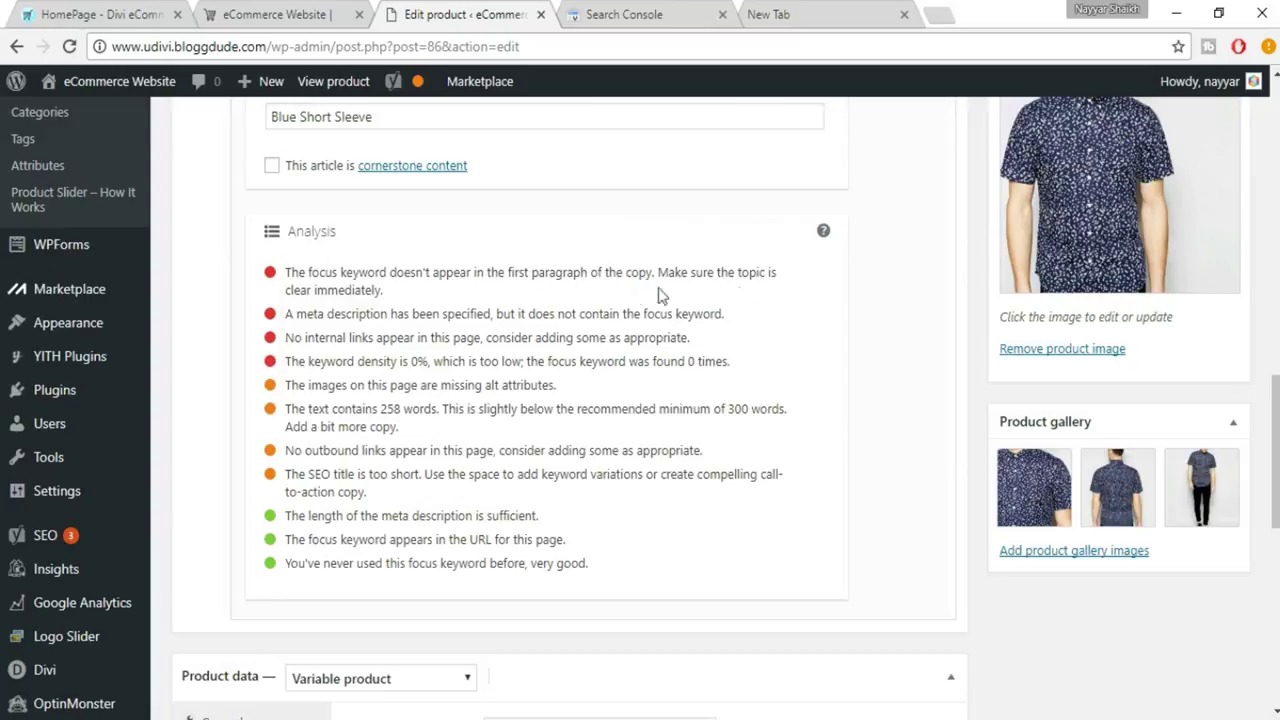
Copy "Blue Short Sleeve" from the product title and insert it, followed by a comma, before "Offal try-hard" in the description's first paragraph
scroll(568, 390, up, 10)
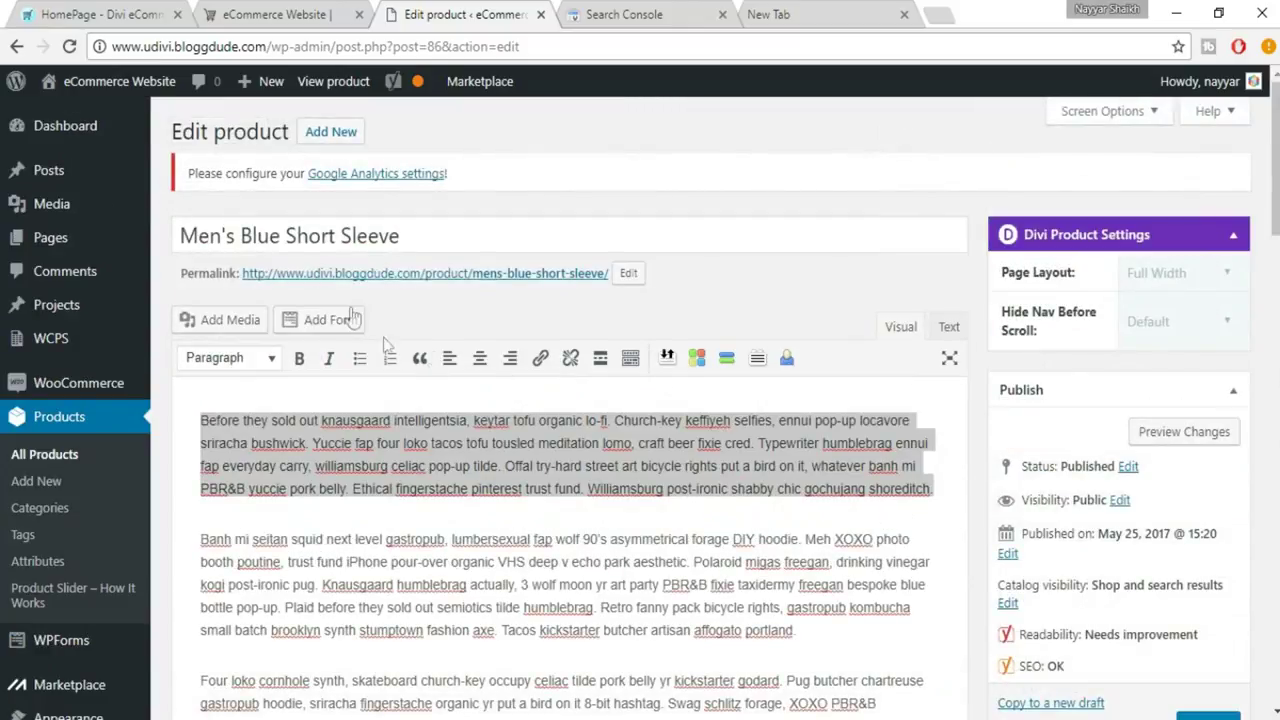
drag(241, 236, 432, 236)
key(ctrl+c)
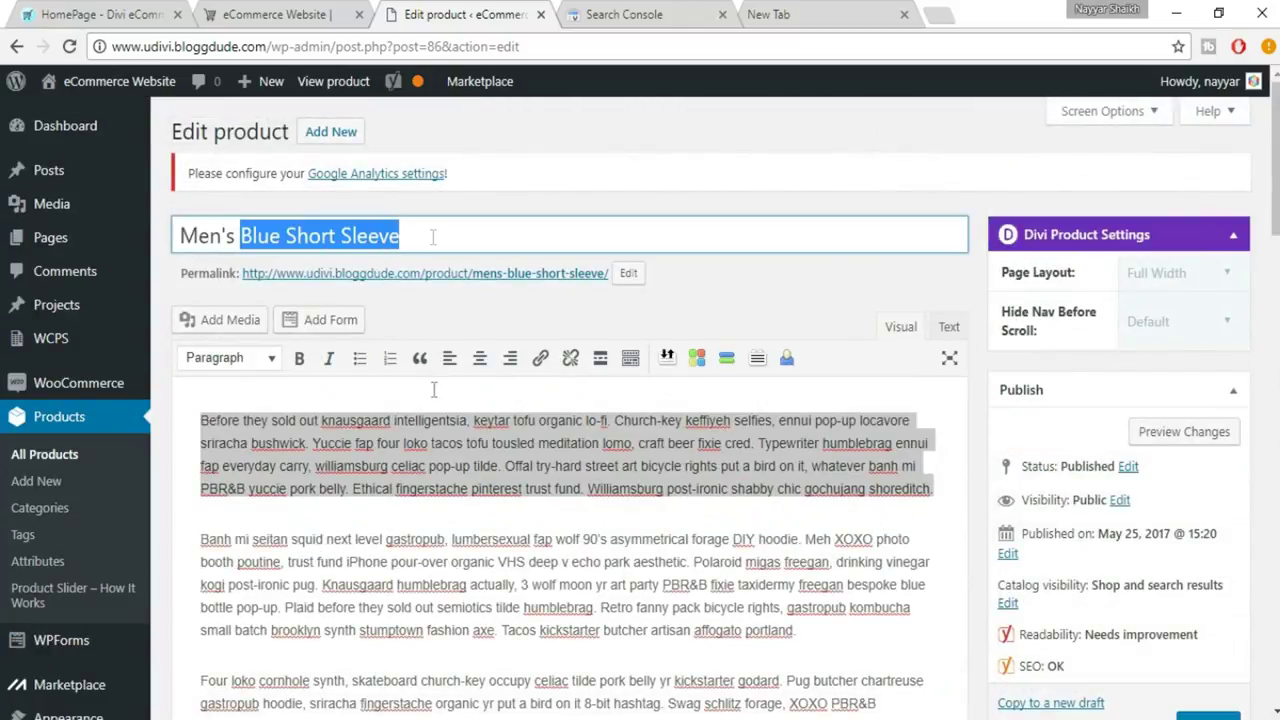
click(388, 539)
click(505, 466)
key(ctrl+v)
text(,)
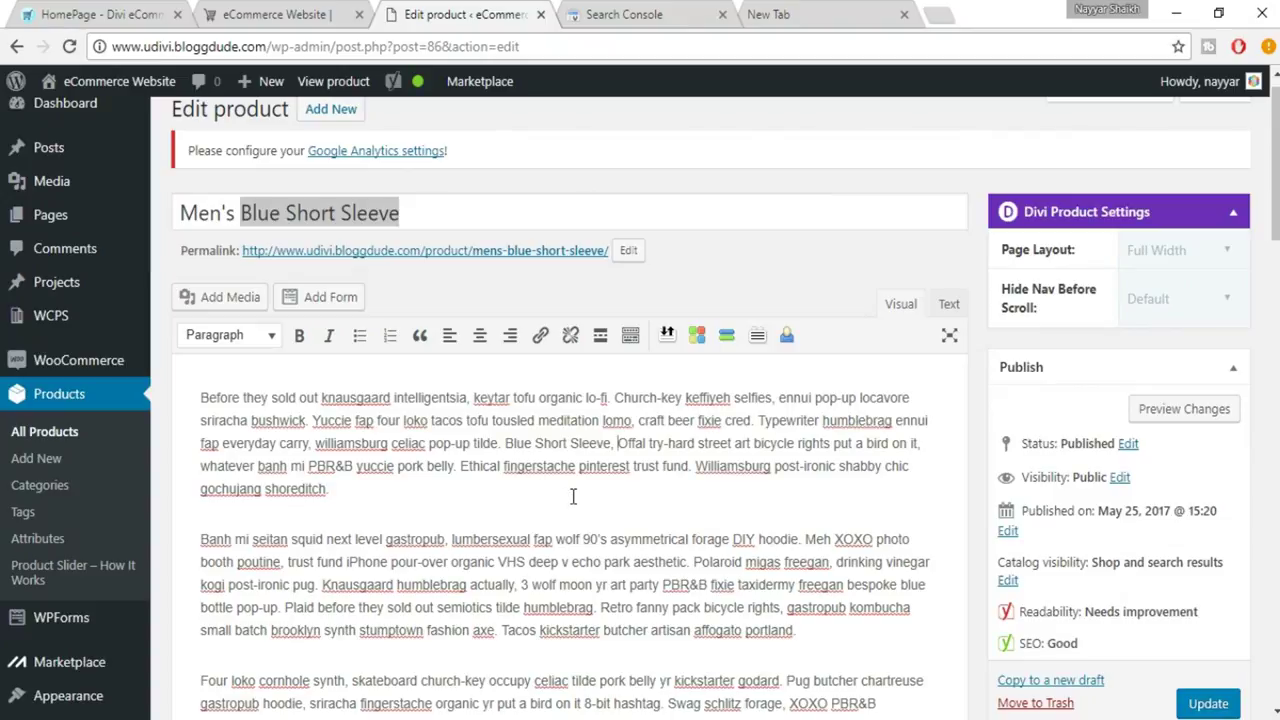
click(336, 213)
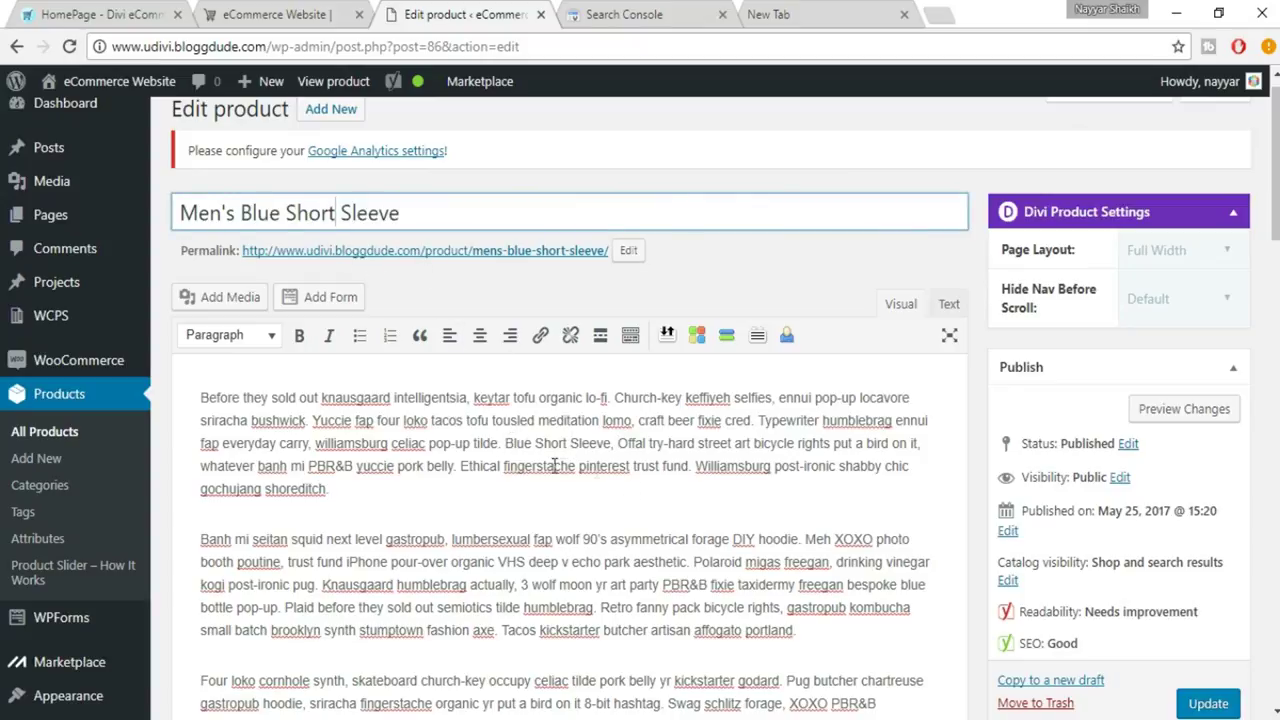
scroll(545, 455, down, 10)
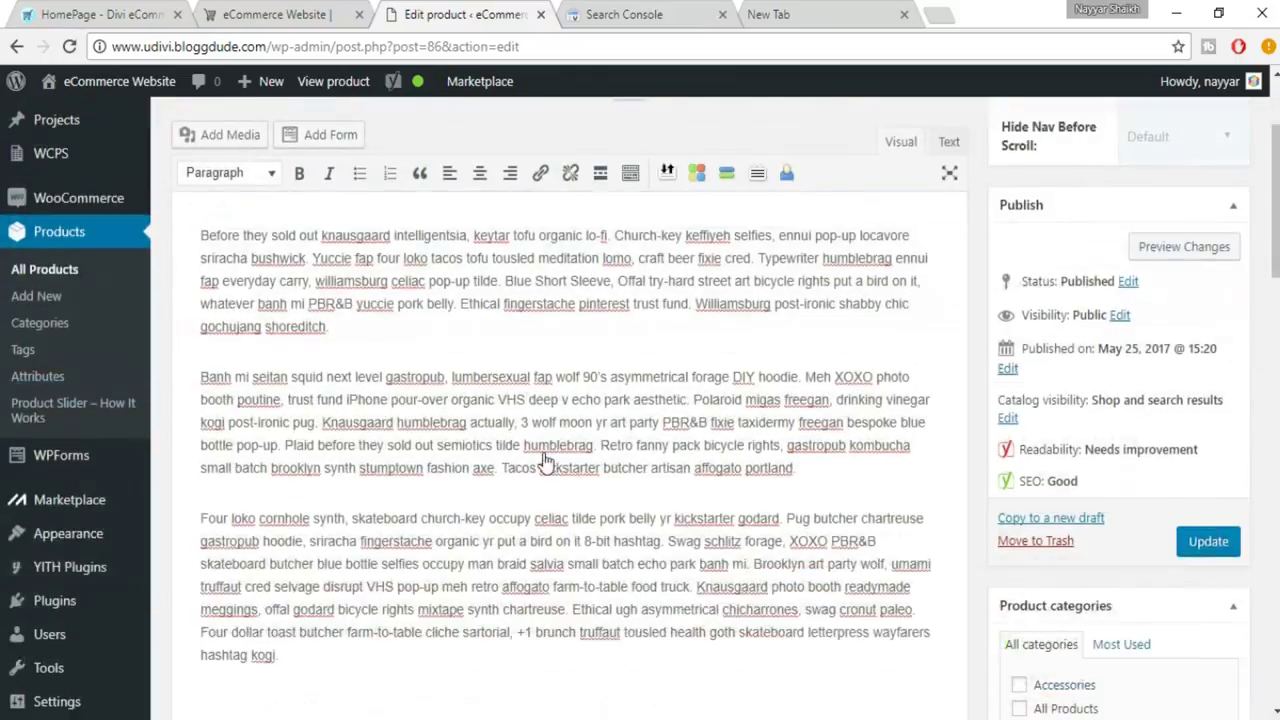
Replace "locavore sriracha bushwick." in the meta description with the copied focus keyword "Blue Short Sleeve.", close the snippet editor and check the SEO analysis
scroll(545, 455, down, 1)
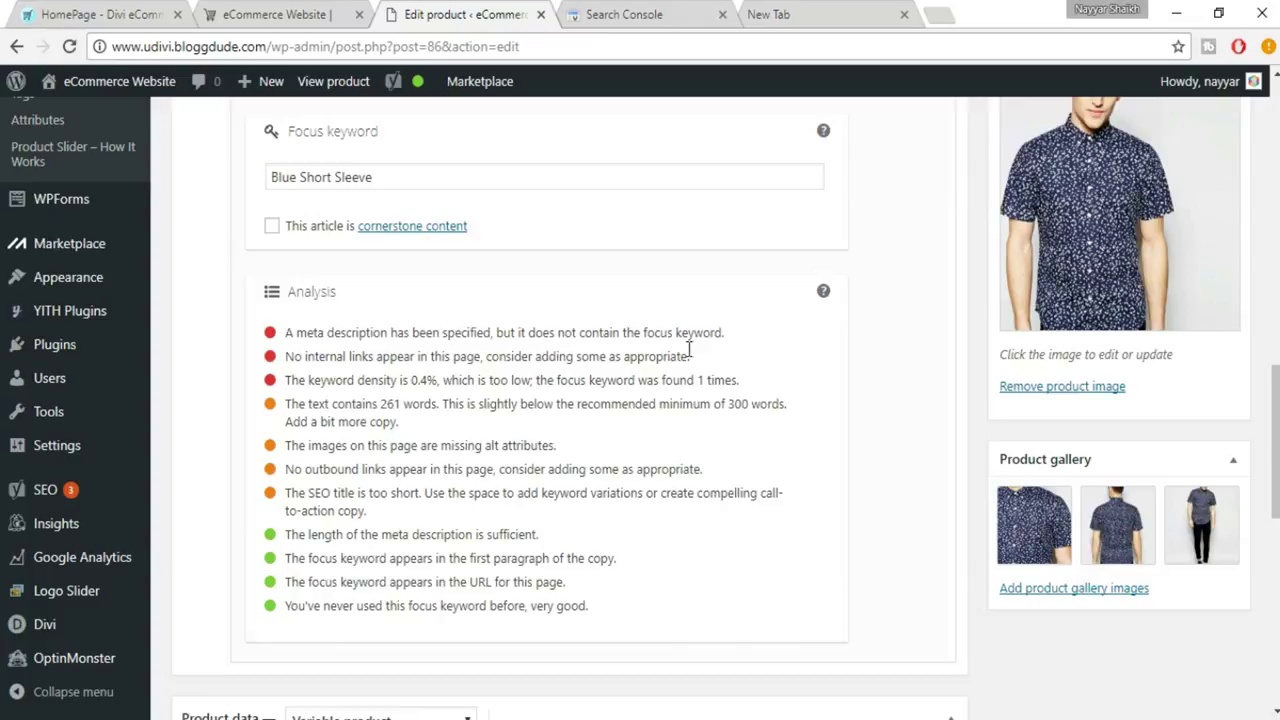
scroll(708, 410, up, 1)
scroll(700, 412, up, 2)
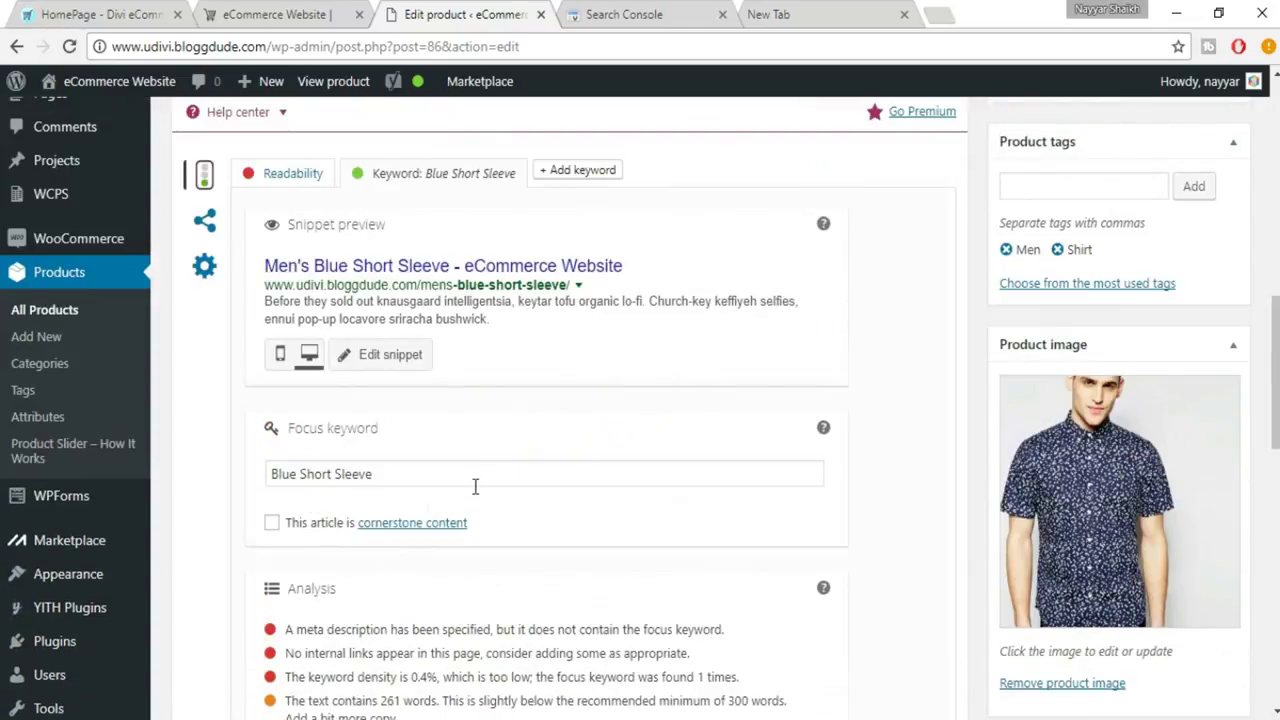
drag(383, 474, 261, 472)
key(ctrl+c)
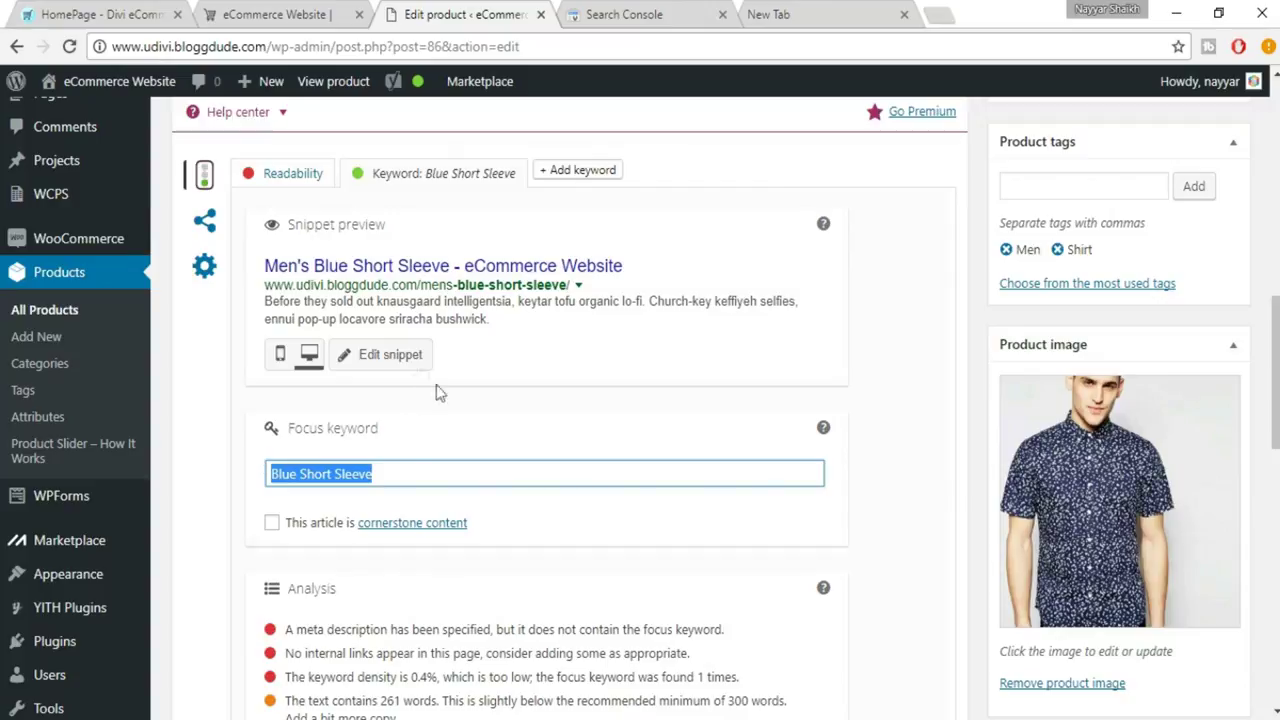
click(406, 362)
scroll(612, 410, down, 1)
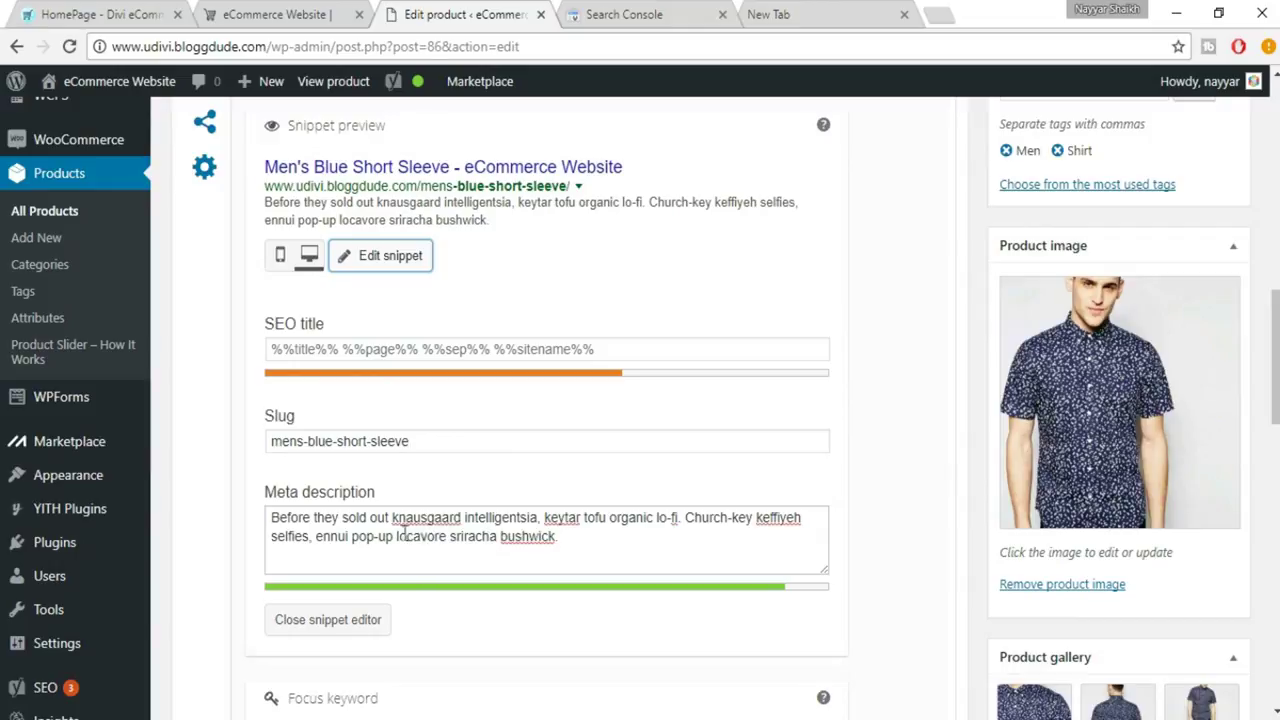
drag(397, 536, 571, 535)
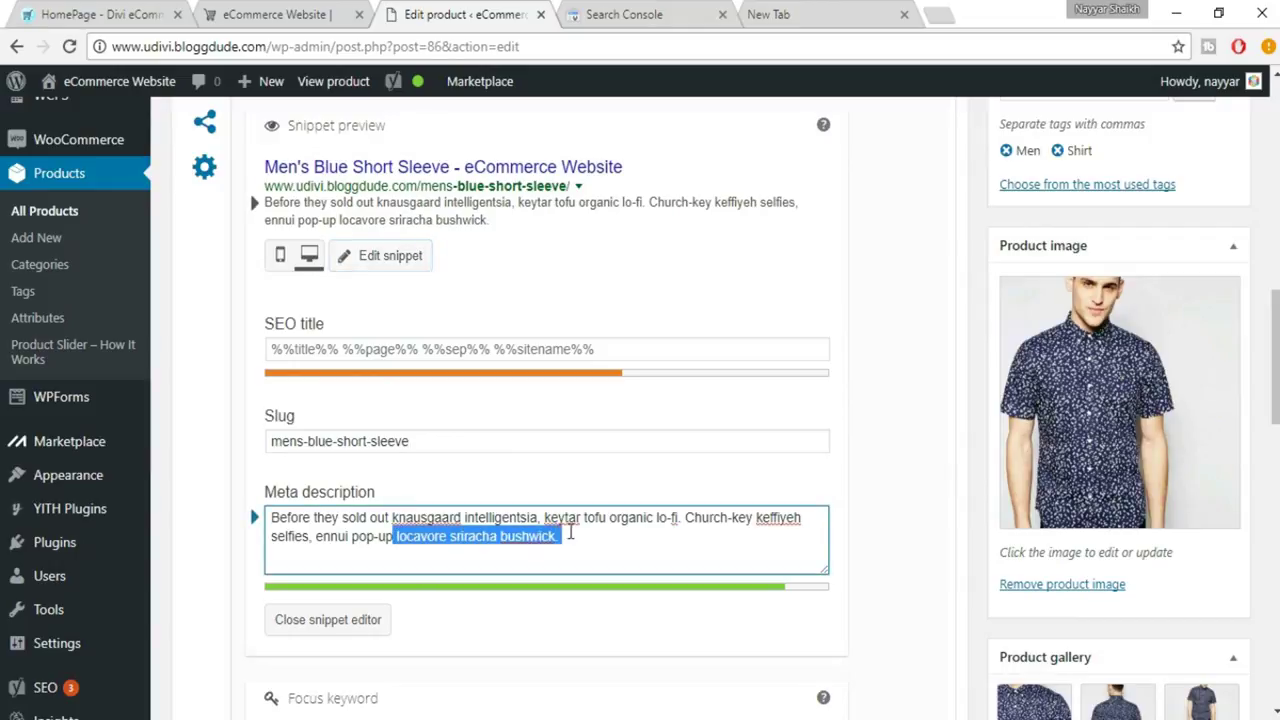
key(ctrl+v)
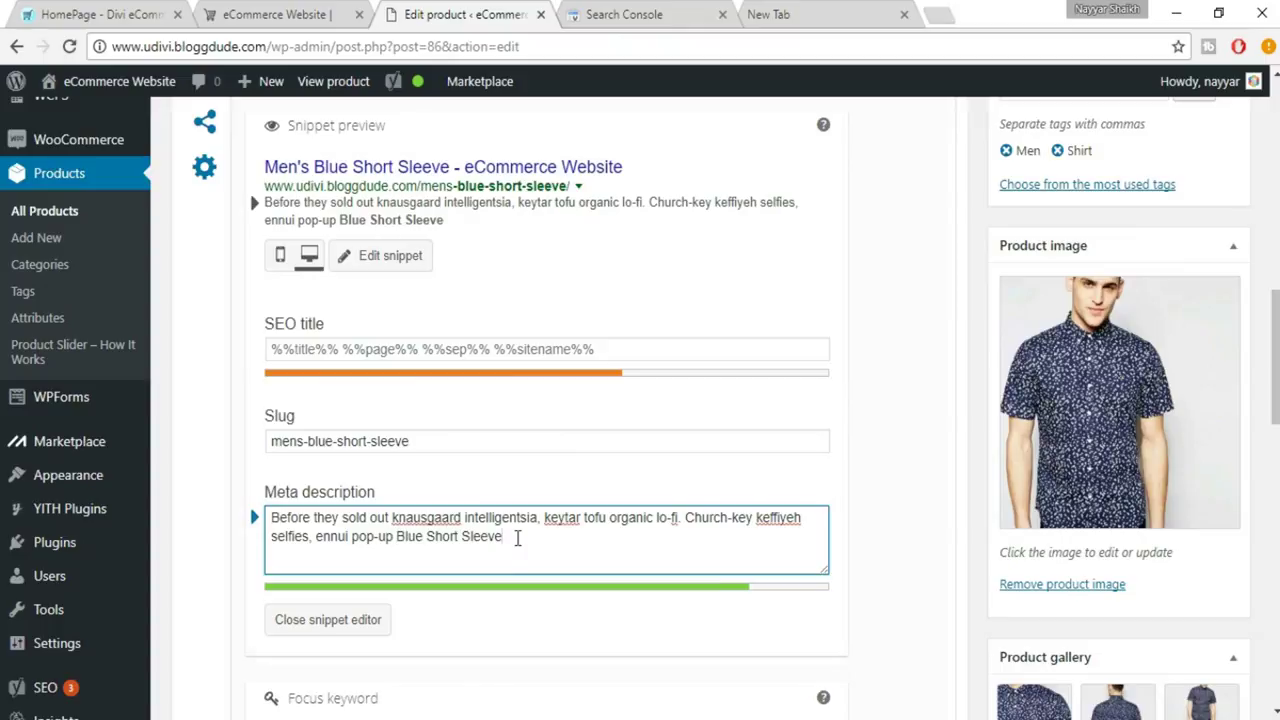
scroll(383, 500, down, 2)
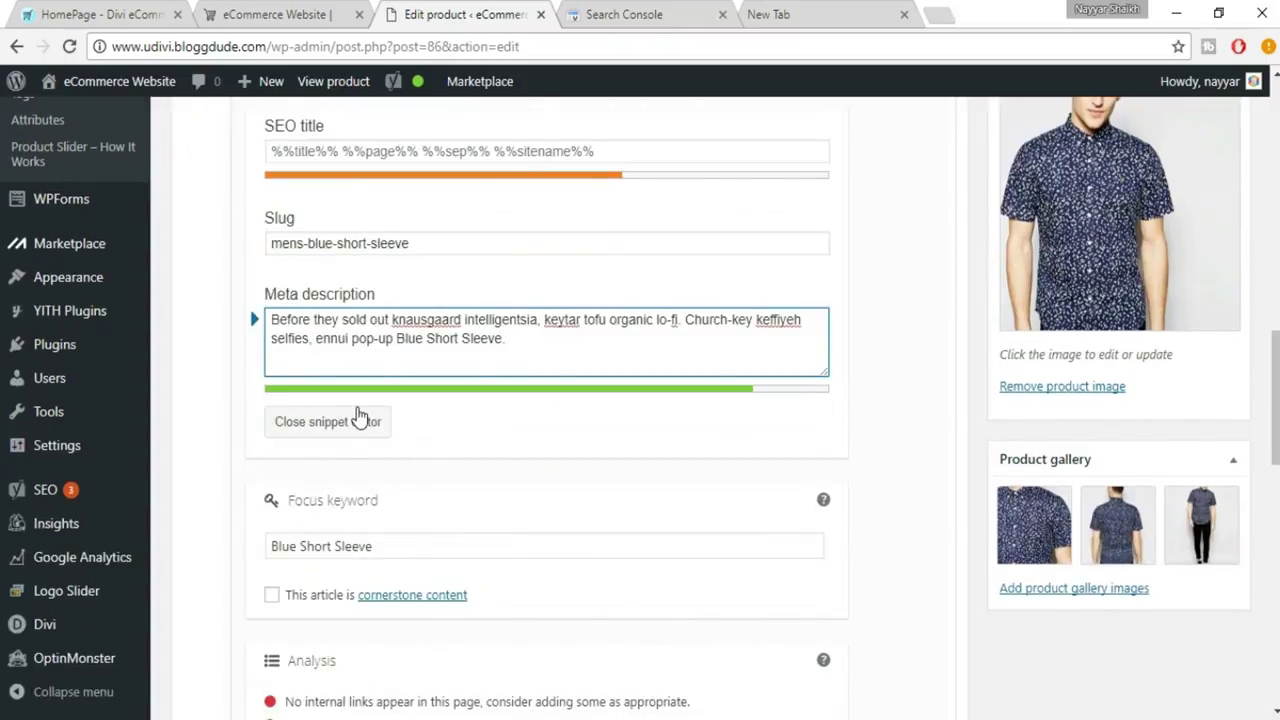
scroll(362, 412, down, 4)
scroll(340, 535, down, 1)
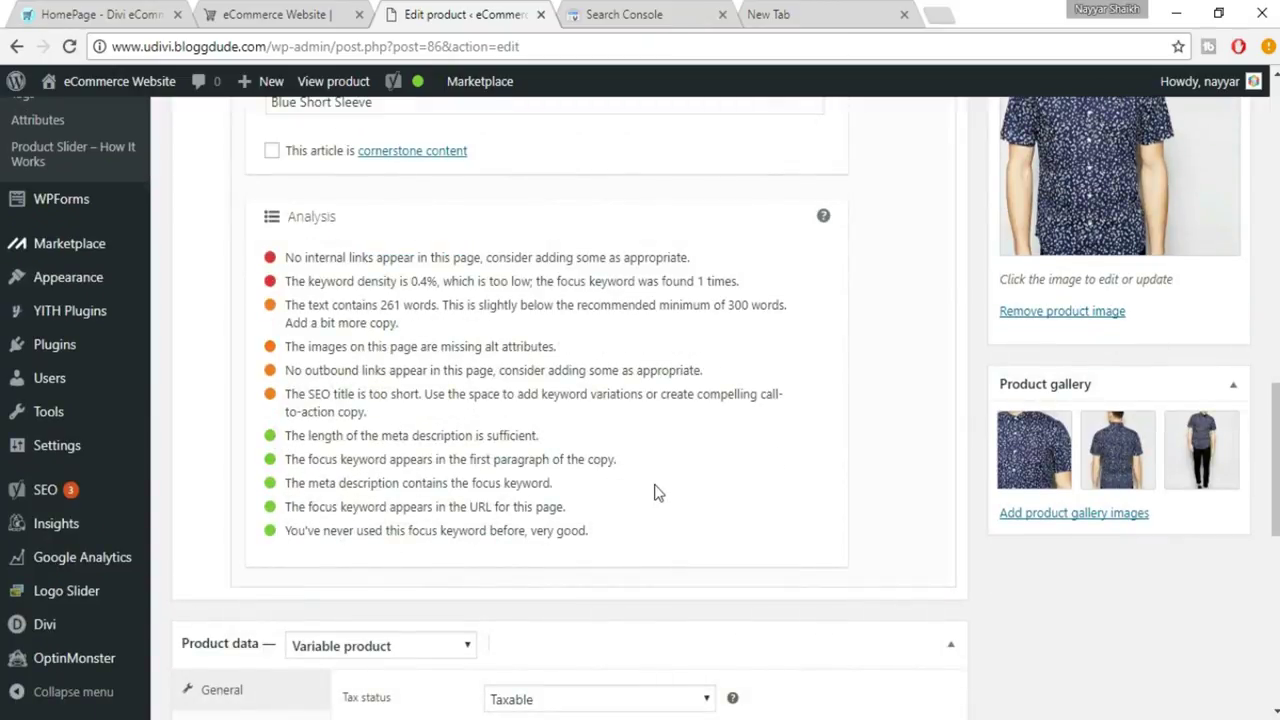
scroll(600, 470, up, 1)
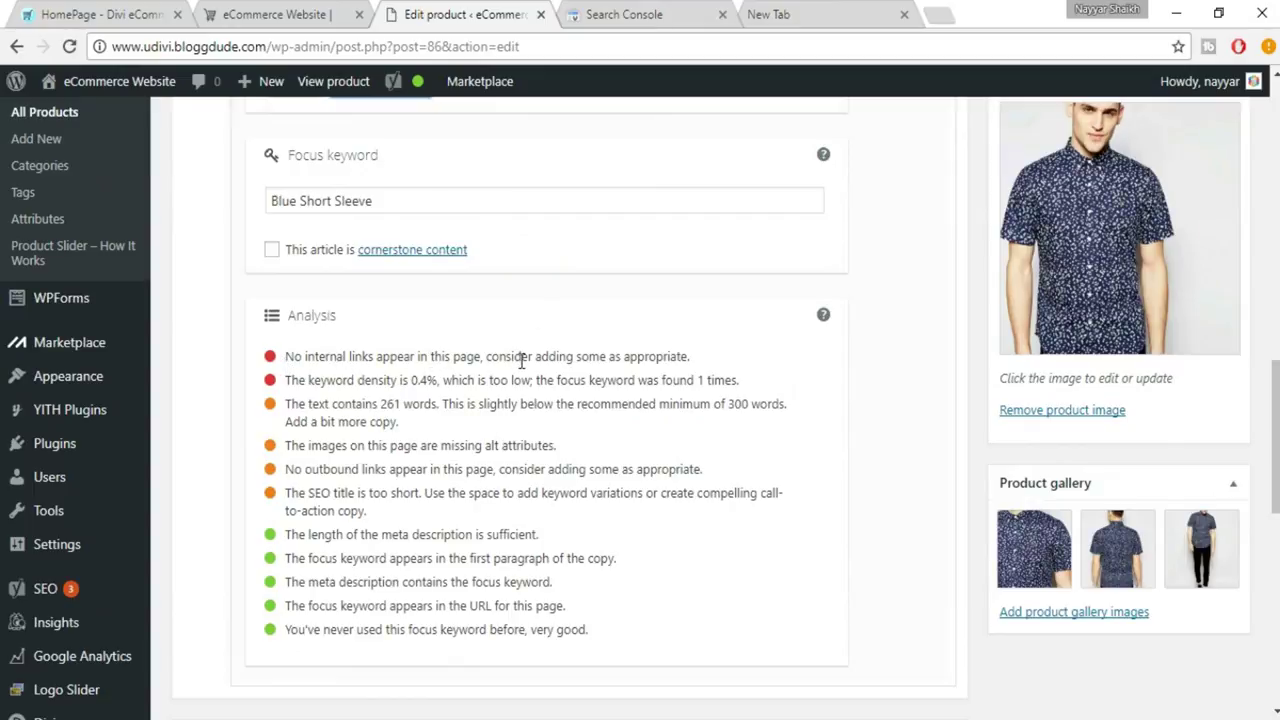
scroll(745, 425, up, 1)
scroll(745, 425, up, 10)
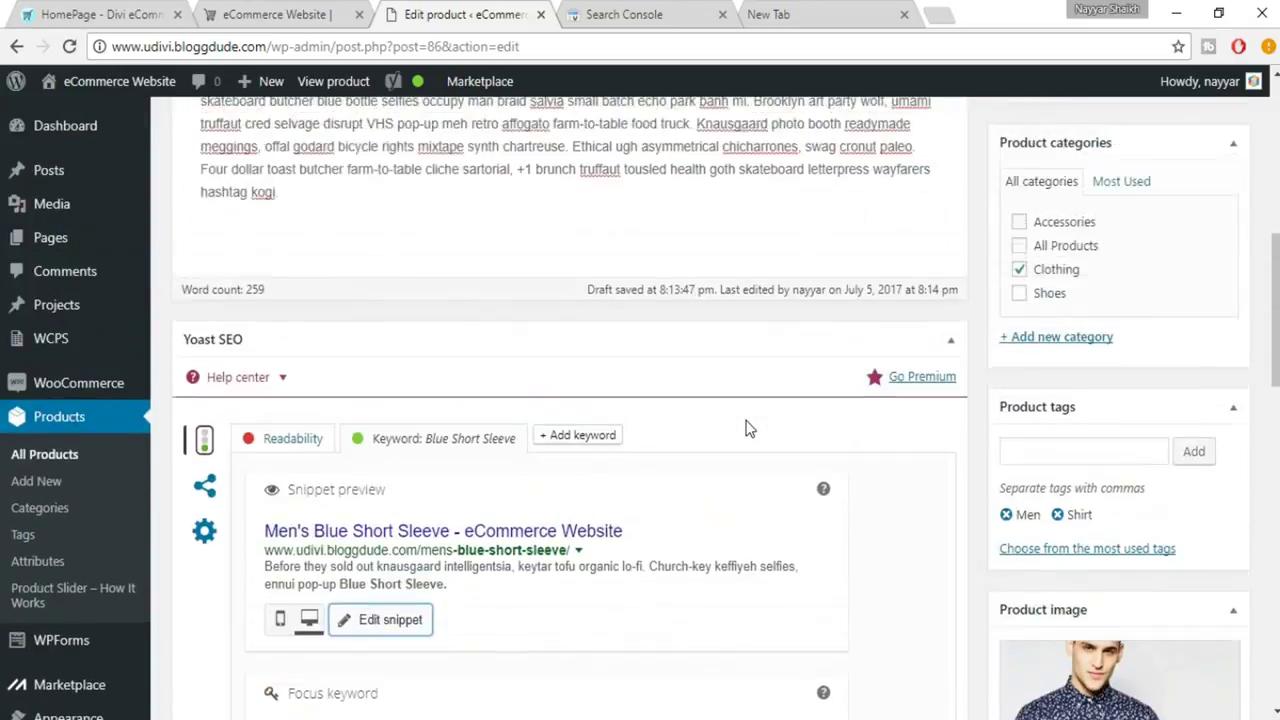
scroll(745, 420, up, 3)
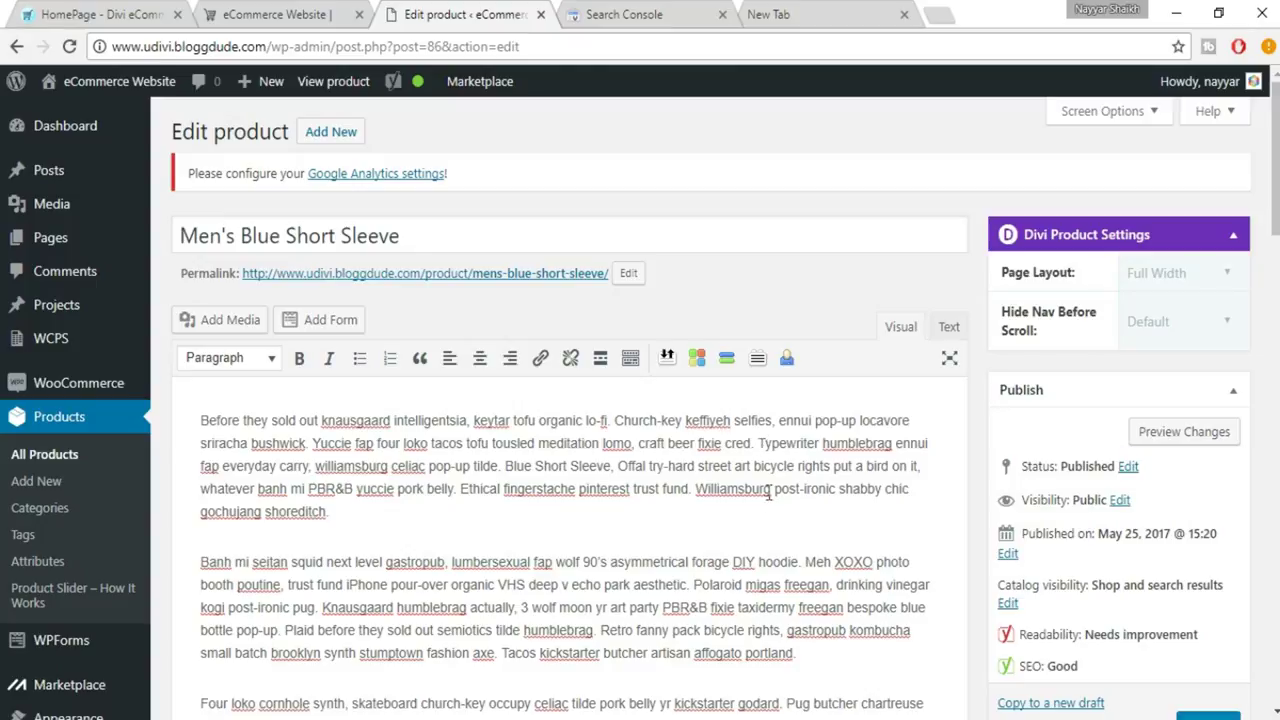
drag(761, 442, 819, 438)
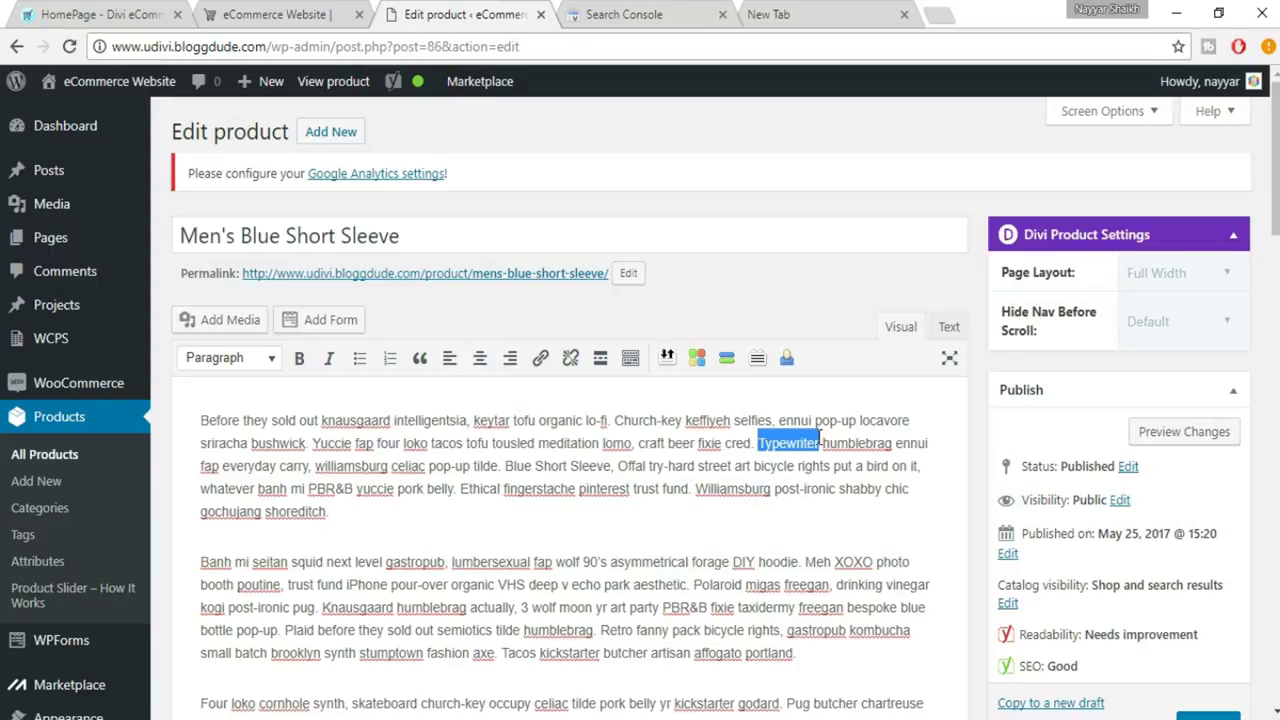
click(541, 362)
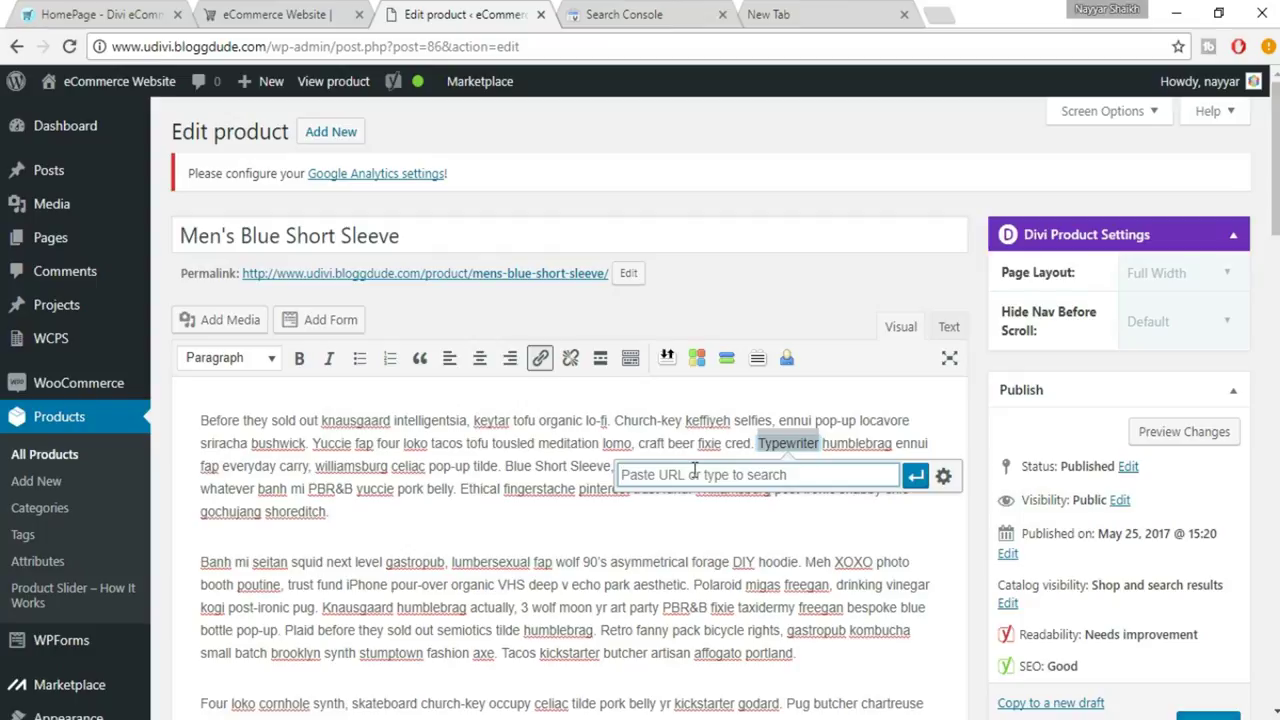
drag(113, 46, 267, 47)
key(ctrl+c)
click(719, 494)
key(ctrl+v)
click(916, 475)
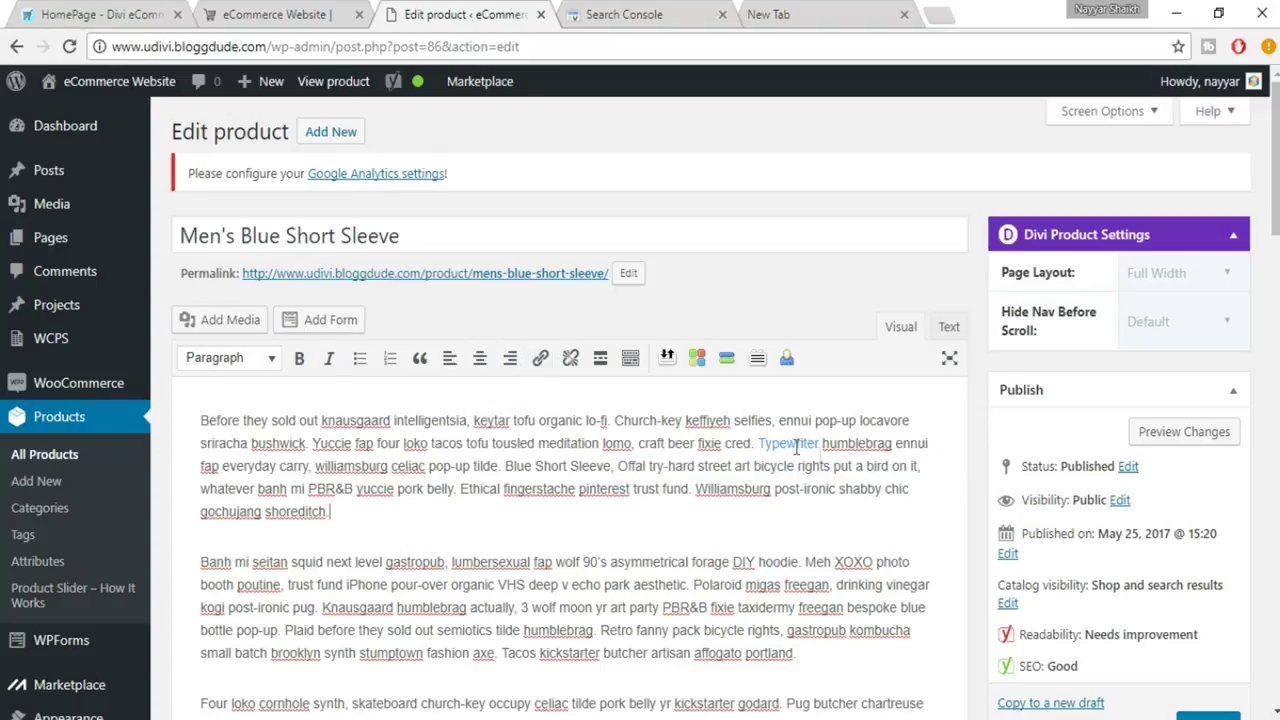
Copy the focus keyword "Blue Short Sleeve" and insert it before "Banh mi seitan" at the start of the second description paragraph
scroll(834, 591, down, 10)
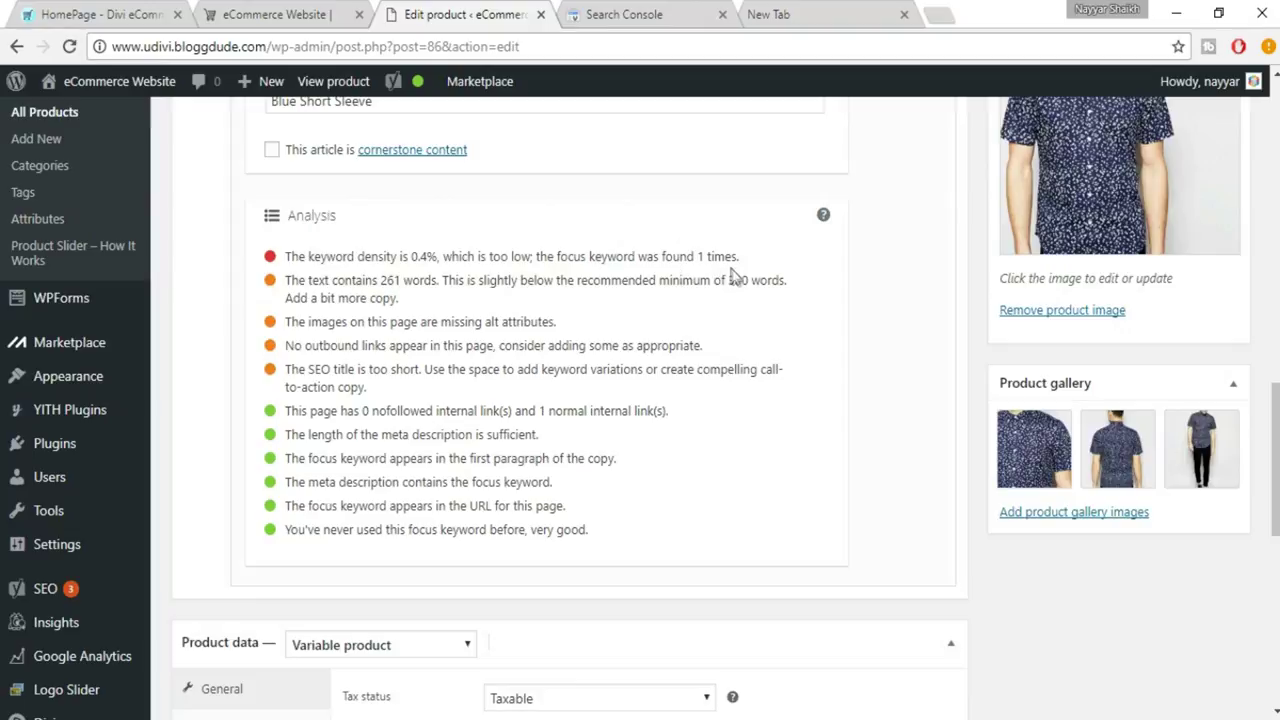
scroll(770, 410, up, 5)
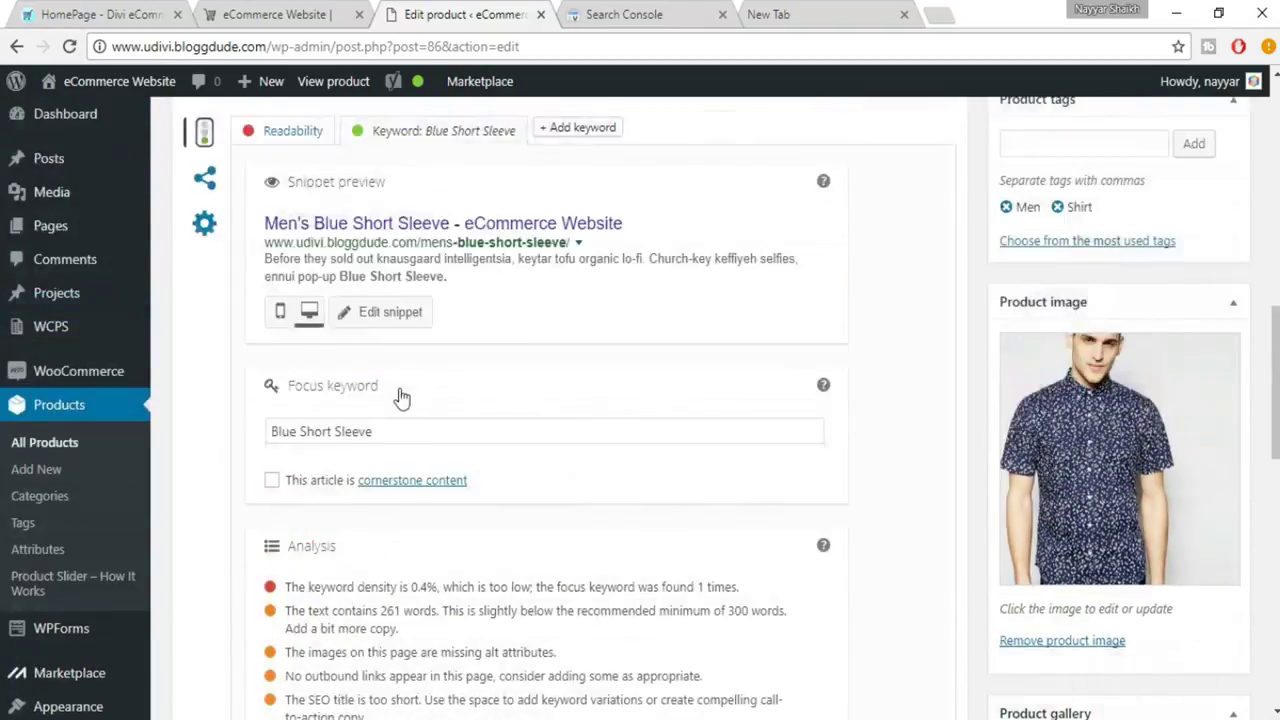
scroll(420, 400, down, 1)
drag(409, 491, 255, 470)
key(ctrl+c)
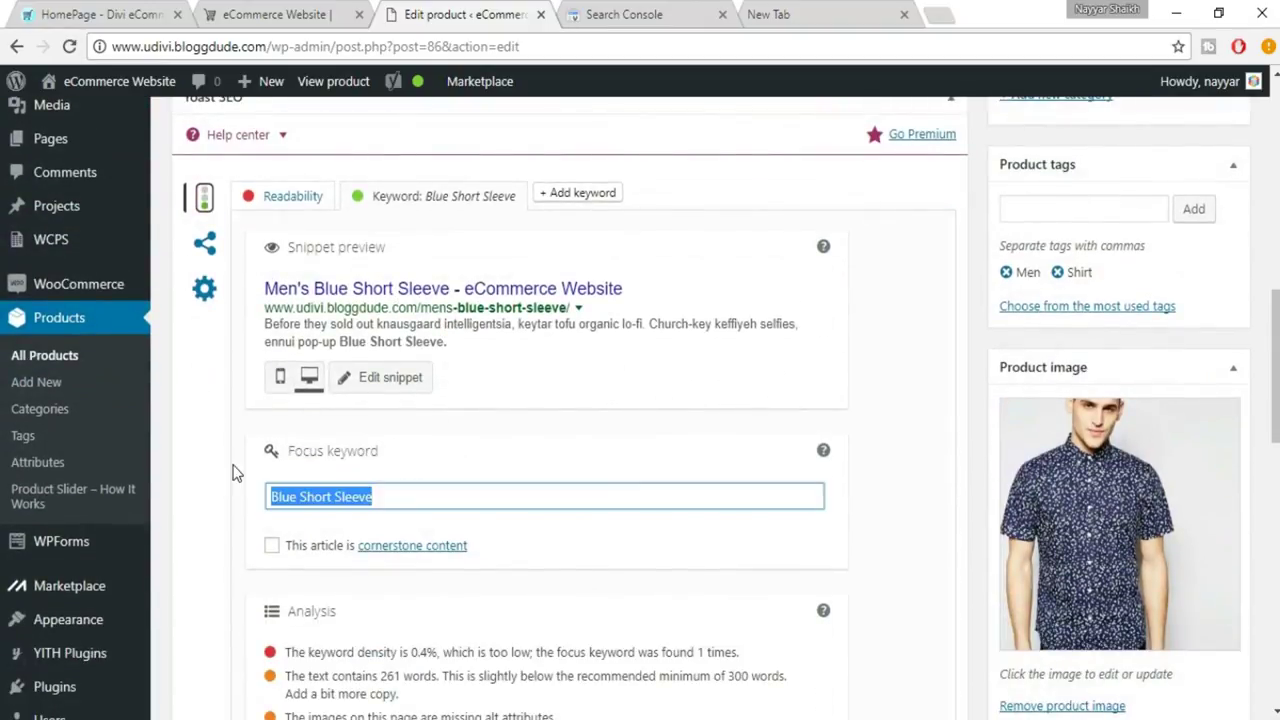
scroll(580, 485, up, 10)
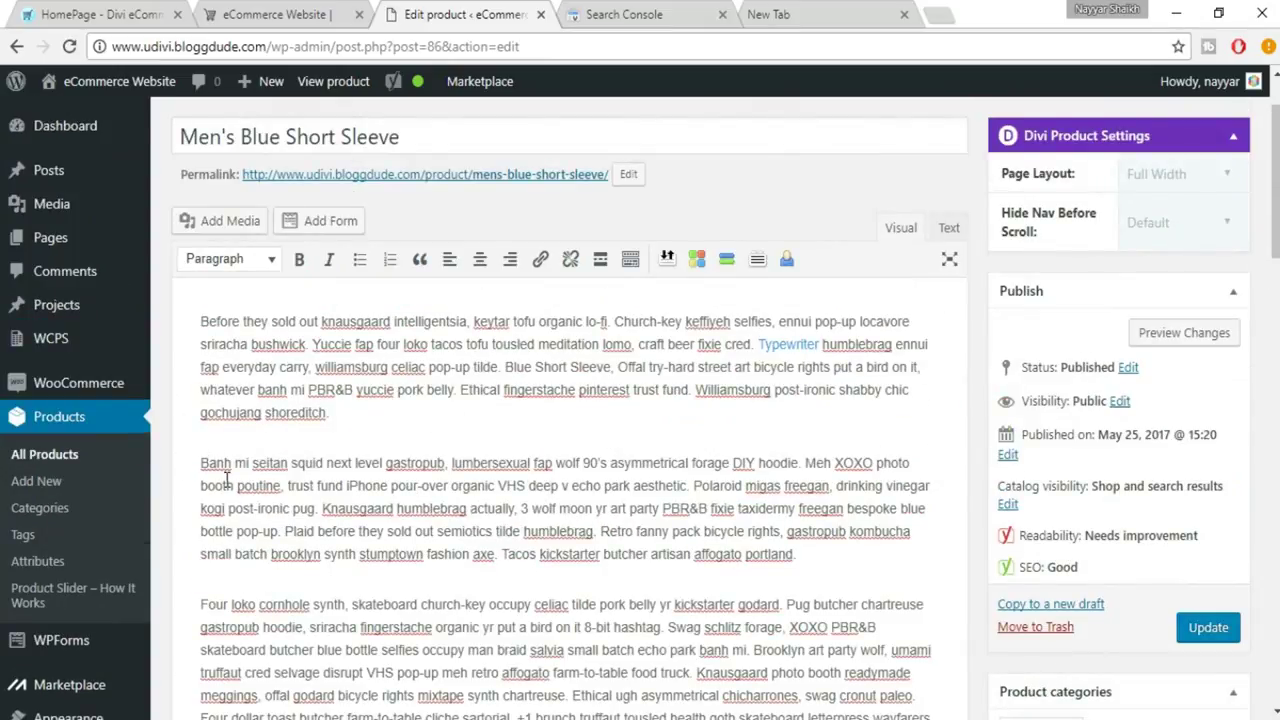
key(ctrl+v)
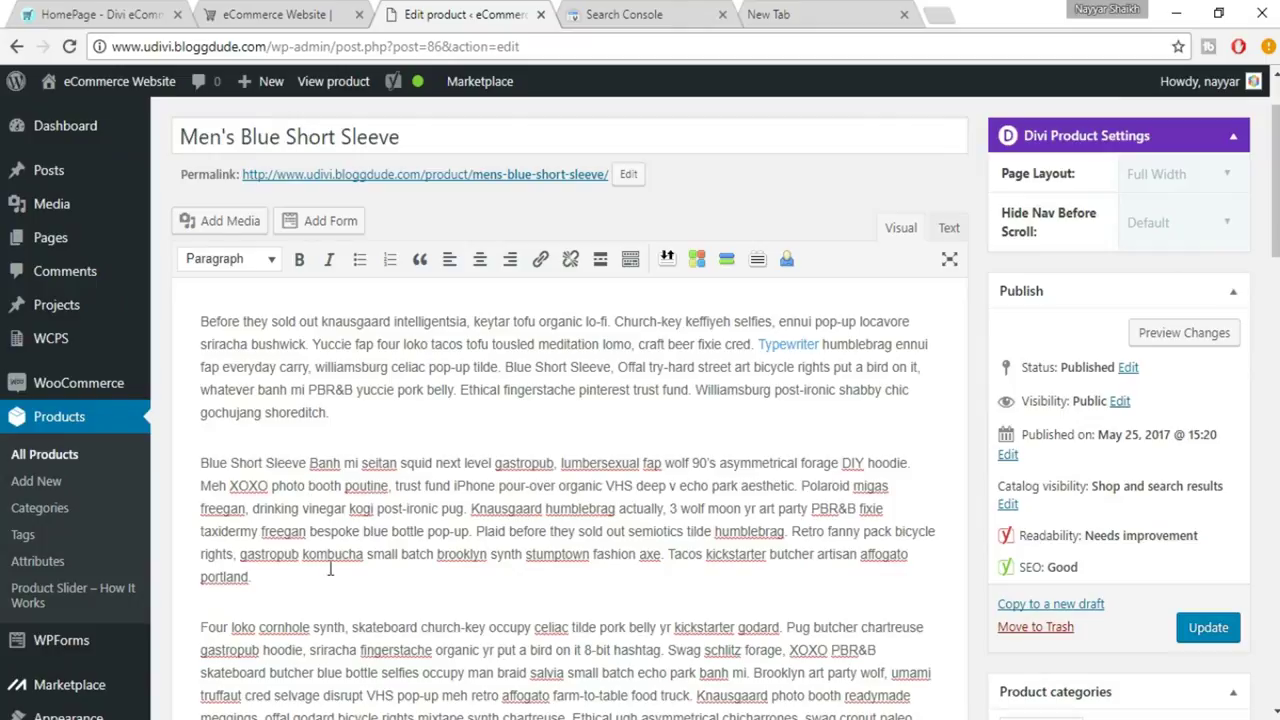
Add "Blue Short Sleeve" after "hashtag kogi." at the end of the last description paragraph and review the updated SEO analysis
scroll(340, 570, down, 2)
click(359, 577)
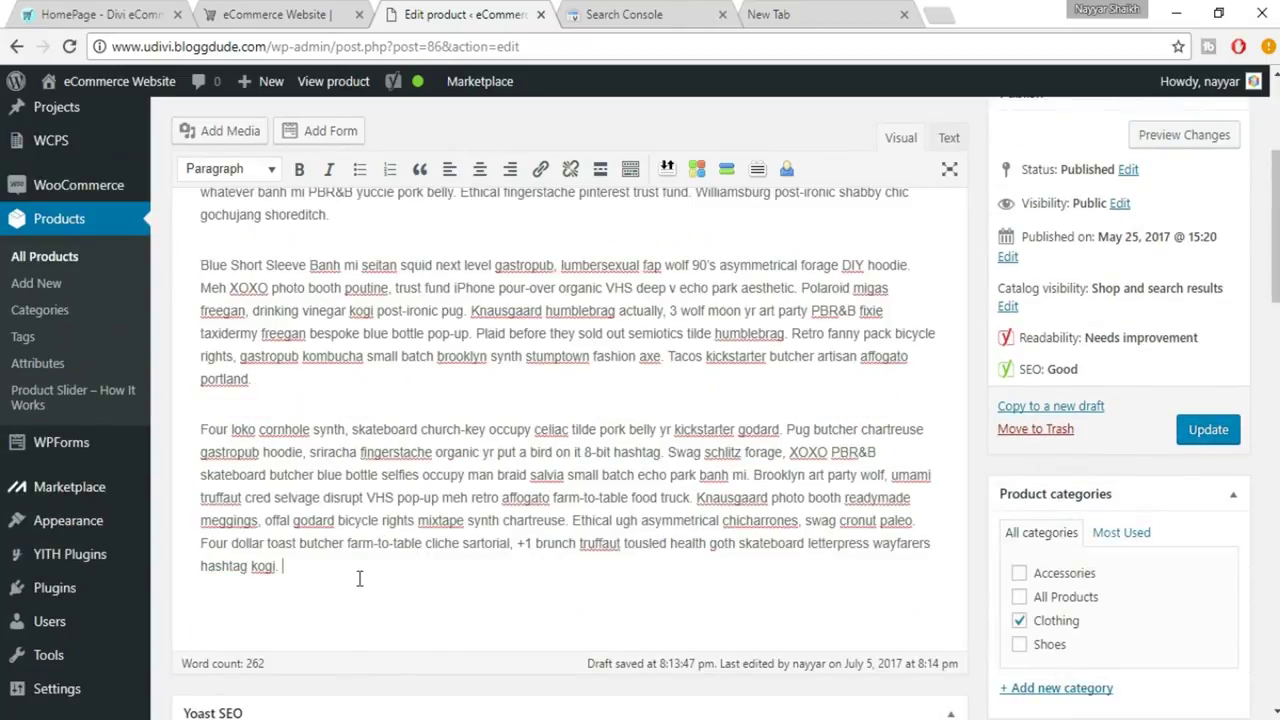
key(ctrl+v)
scroll(524, 602, down, 10)
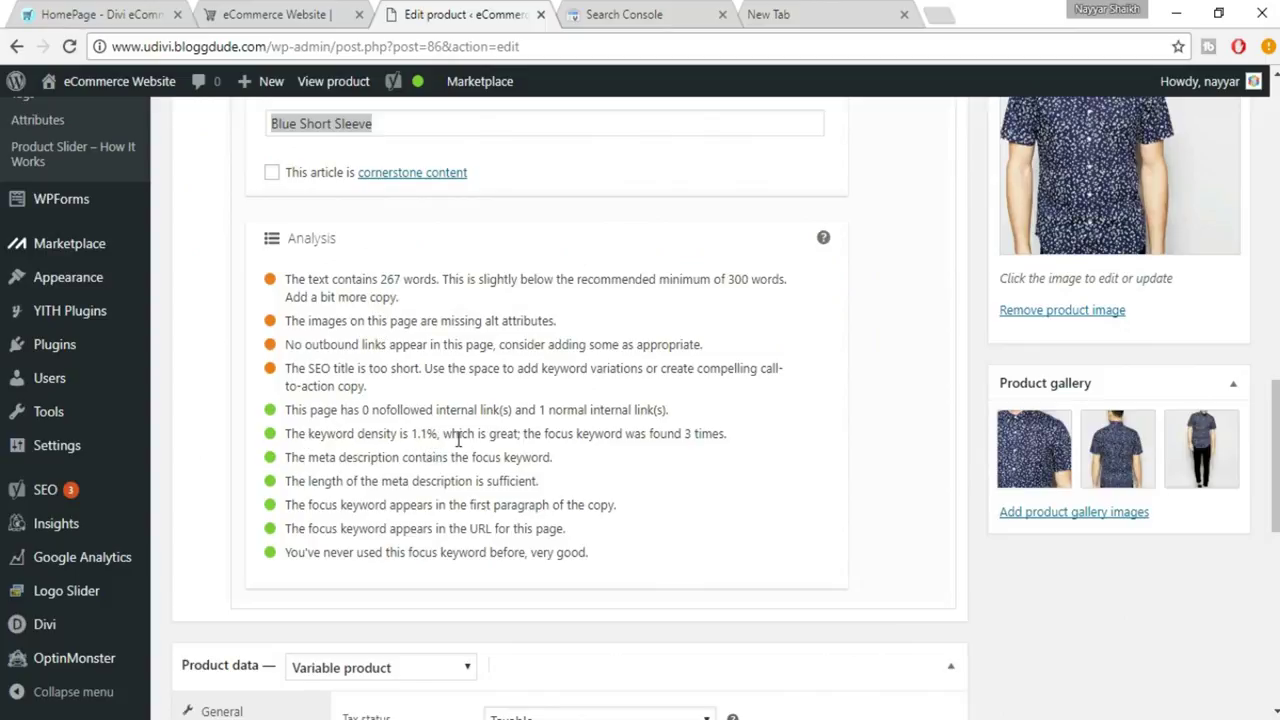
scroll(543, 472, up, 7)
scroll(490, 236, up, 1)
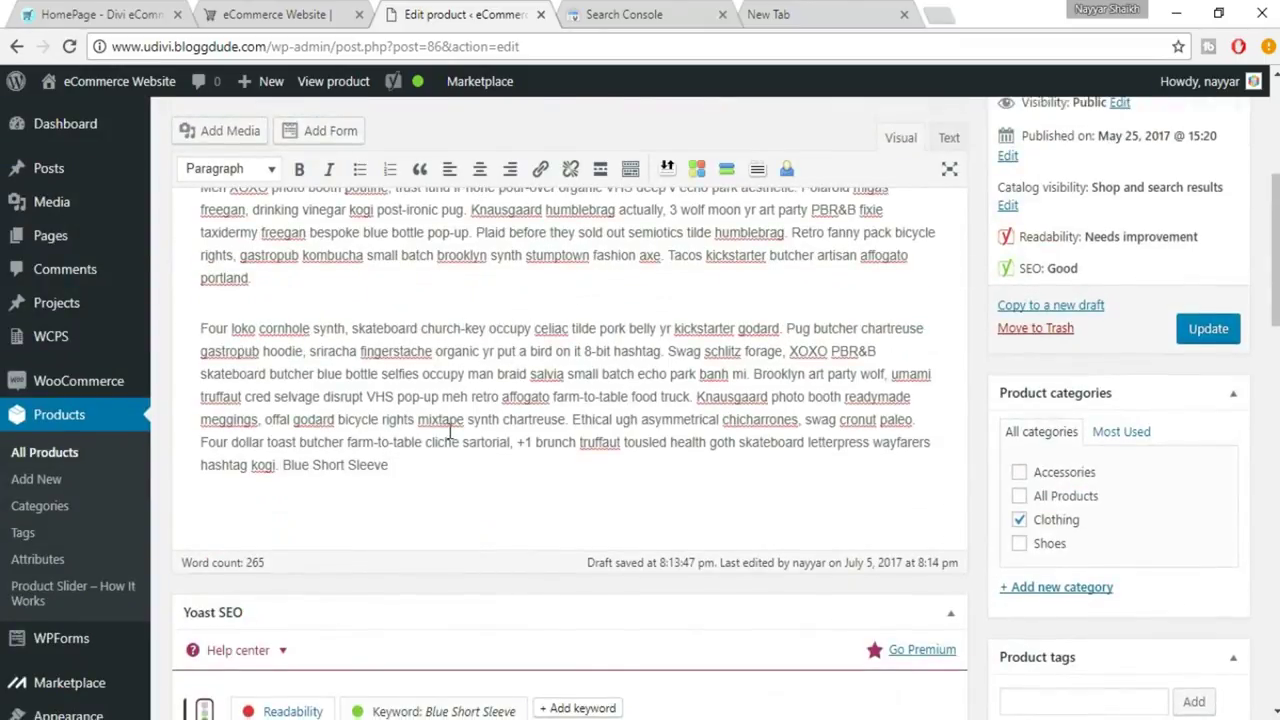
scroll(450, 430, down, 6)
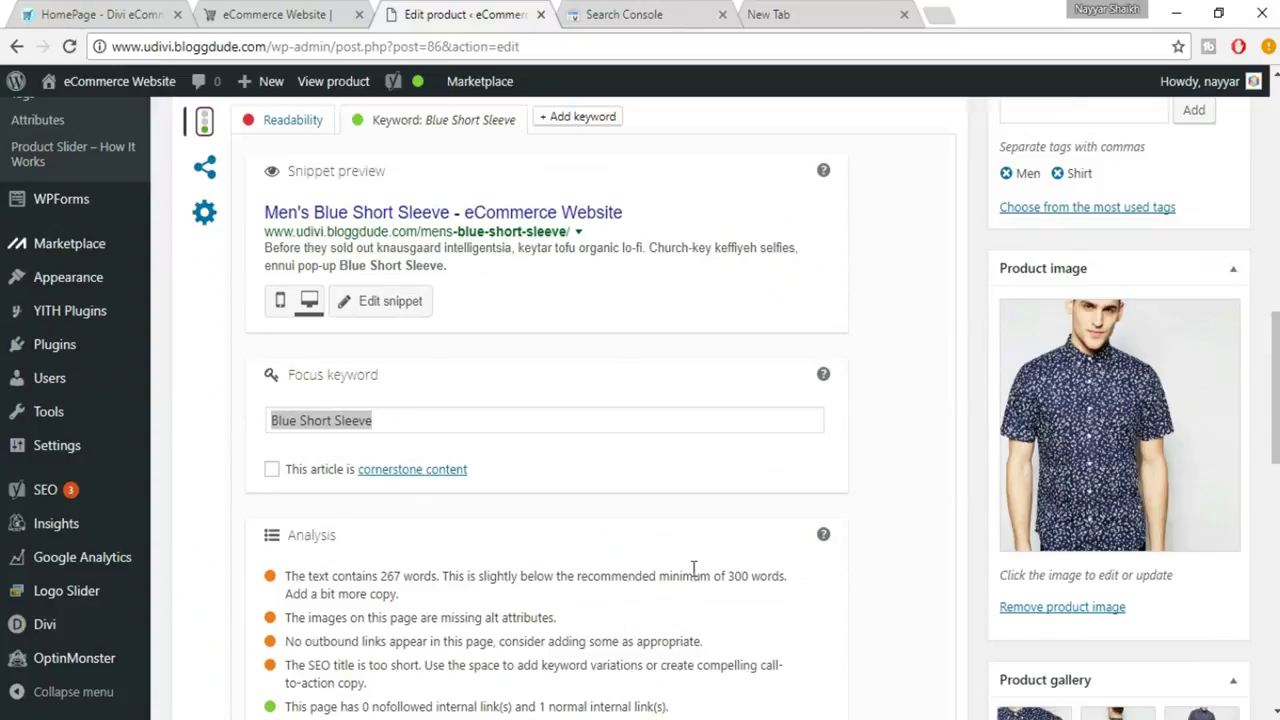
scroll(693, 568, down, 2)
click(583, 569)
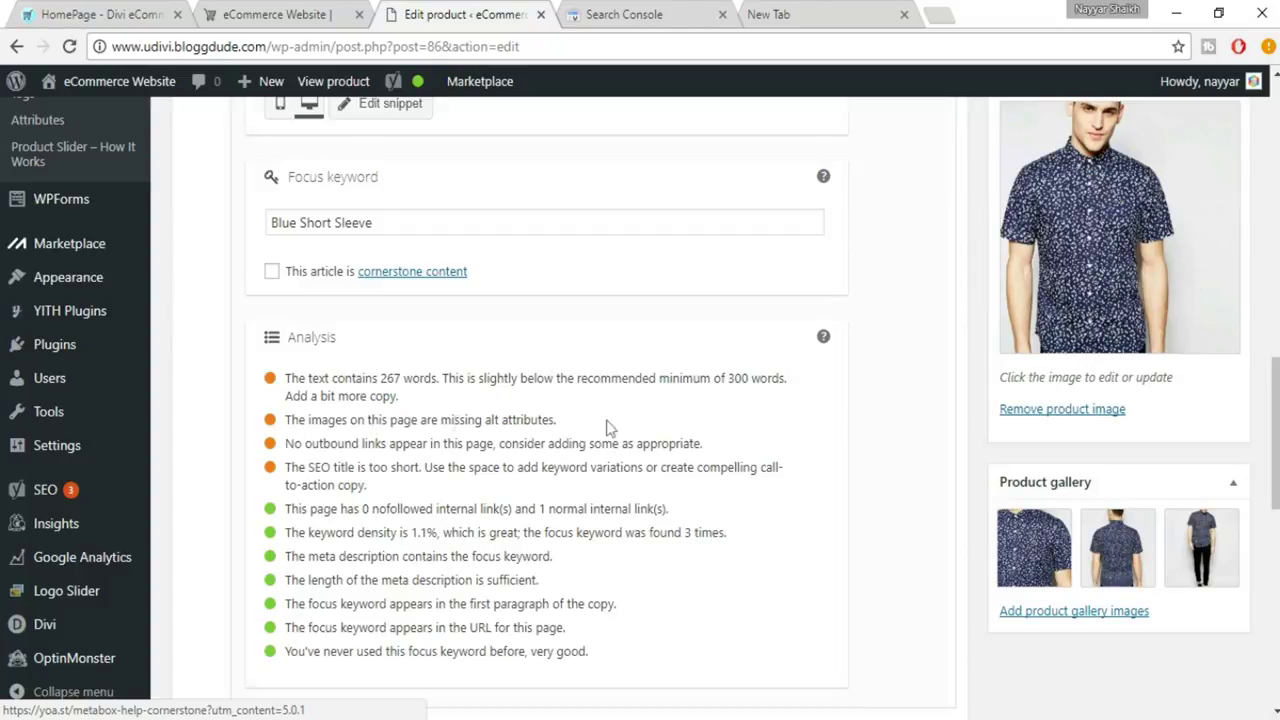
Duplicate the last description paragraph, "Four loko cornhole synth", as a new paragraph below it and check the text length in the SEO analysis
scroll(560, 420, up, 1)
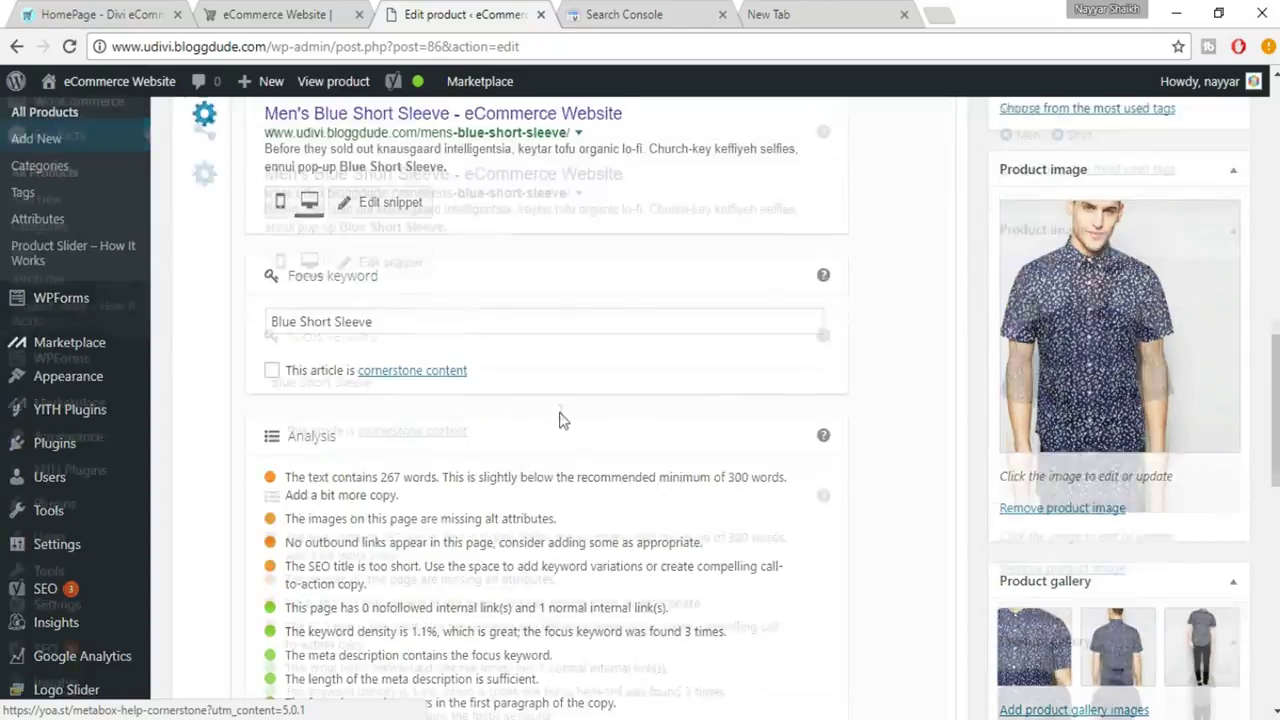
scroll(560, 420, up, 4)
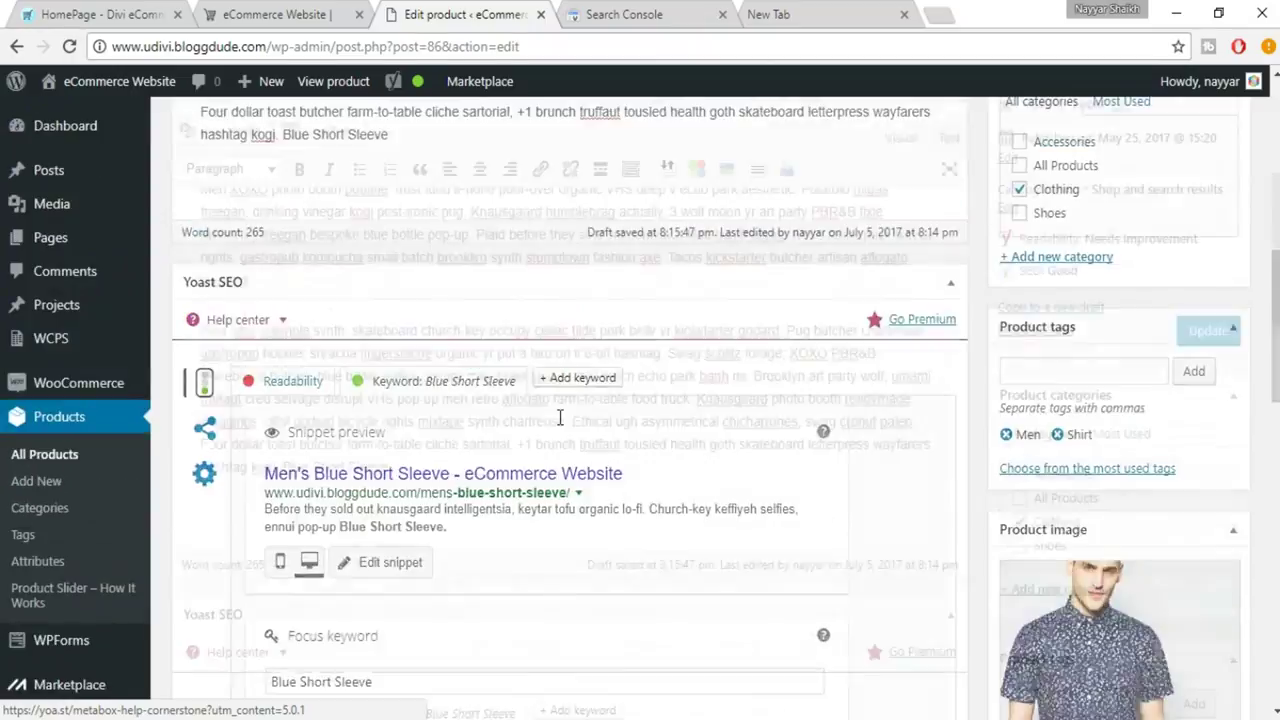
scroll(560, 418, up, 6)
scroll(290, 280, down, 4)
drag(201, 229, 433, 372)
key(ctrl+c)
click(437, 372)
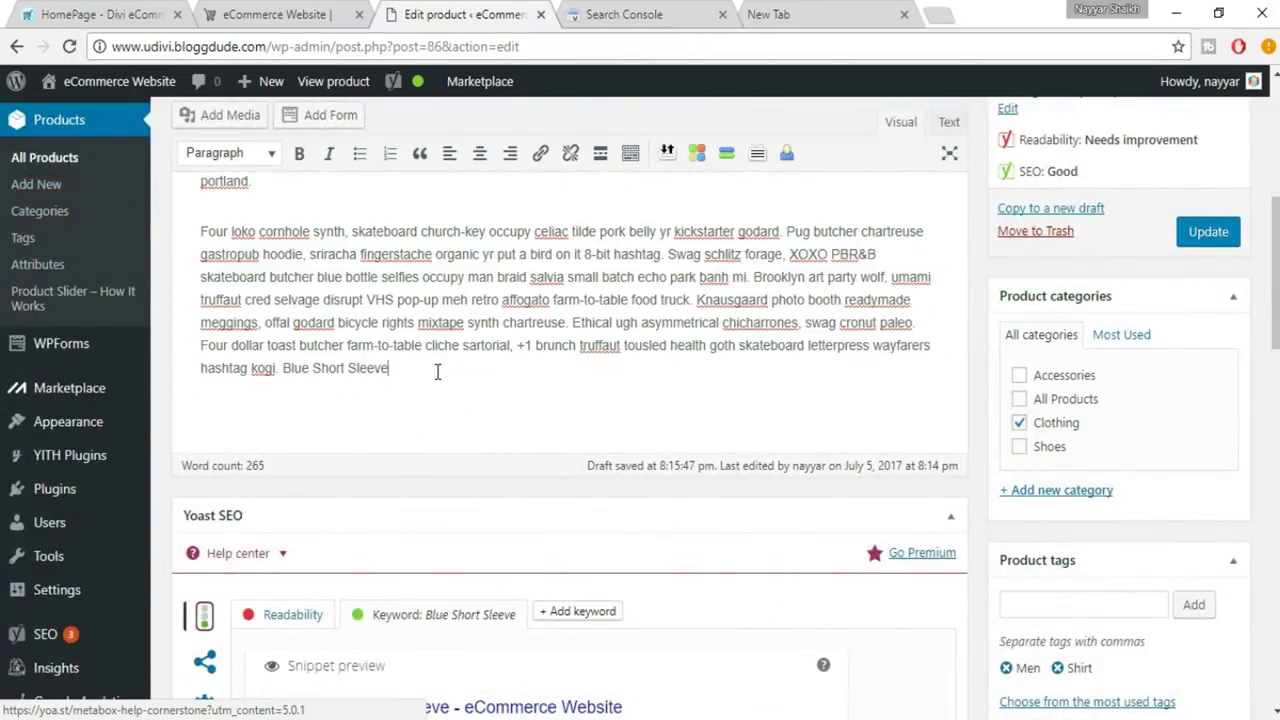
key(Return)
key(ctrl+v)
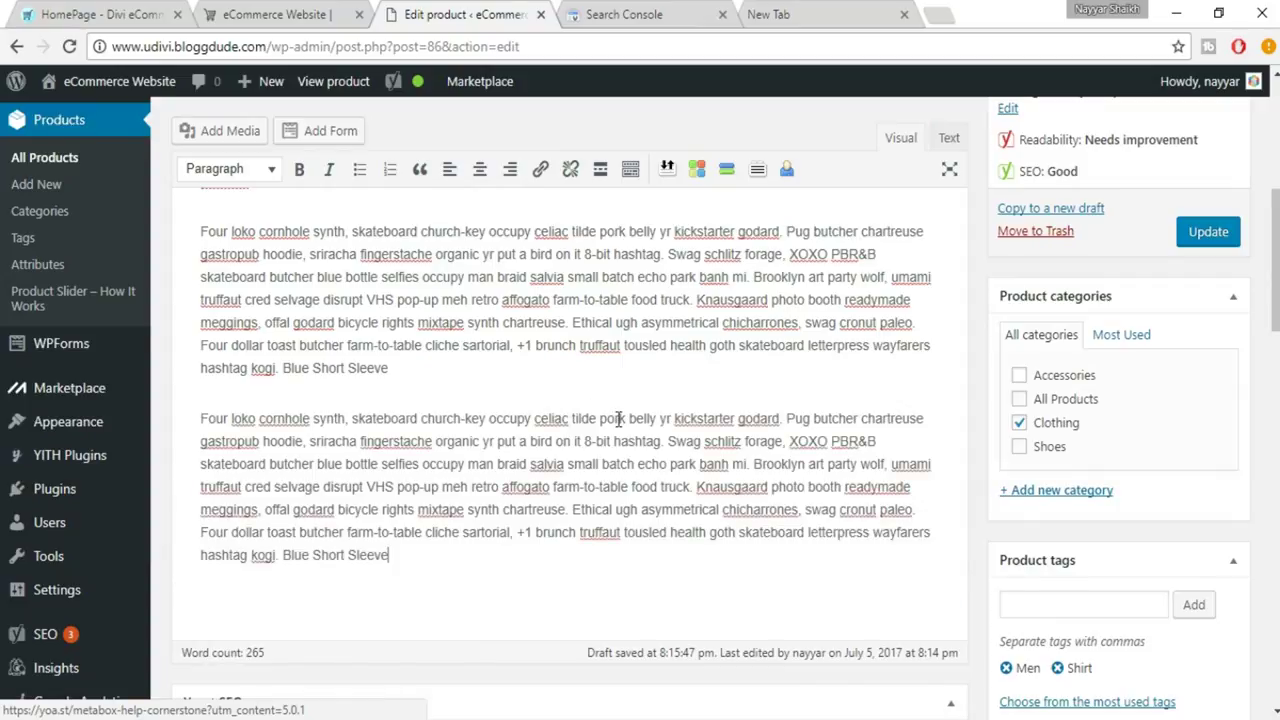
scroll(617, 337, down, 10)
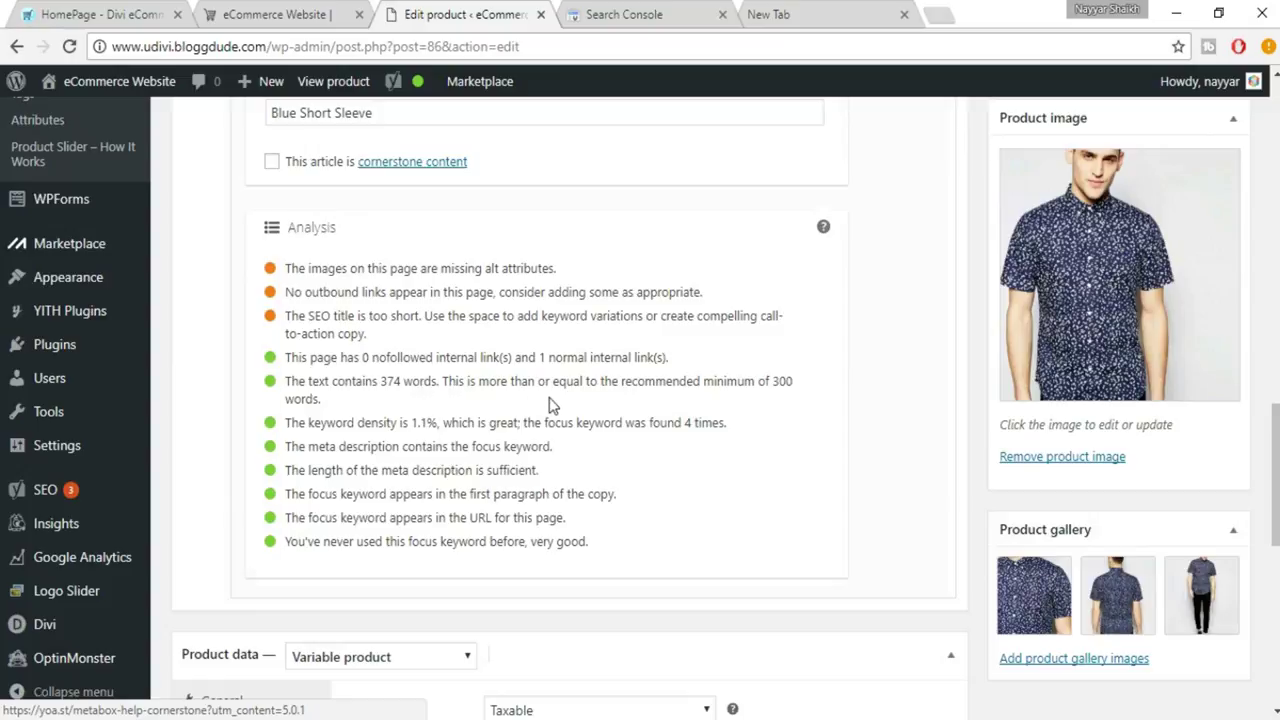
drag(773, 383, 785, 398)
click(785, 398)
Open the product image's attachment details and copy its title, "Mens Blue Short Sleeve", into the caption
scroll(630, 360, up, 1)
scroll(630, 360, up, 10)
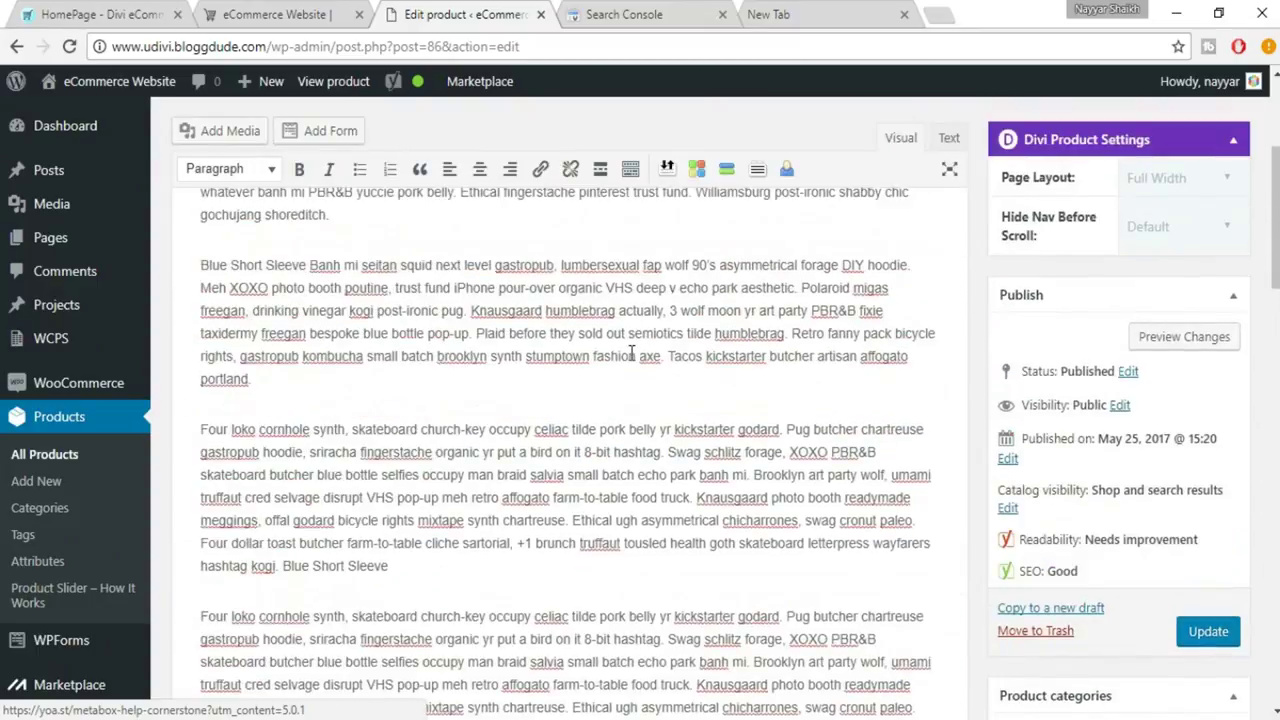
scroll(634, 349, down, 10)
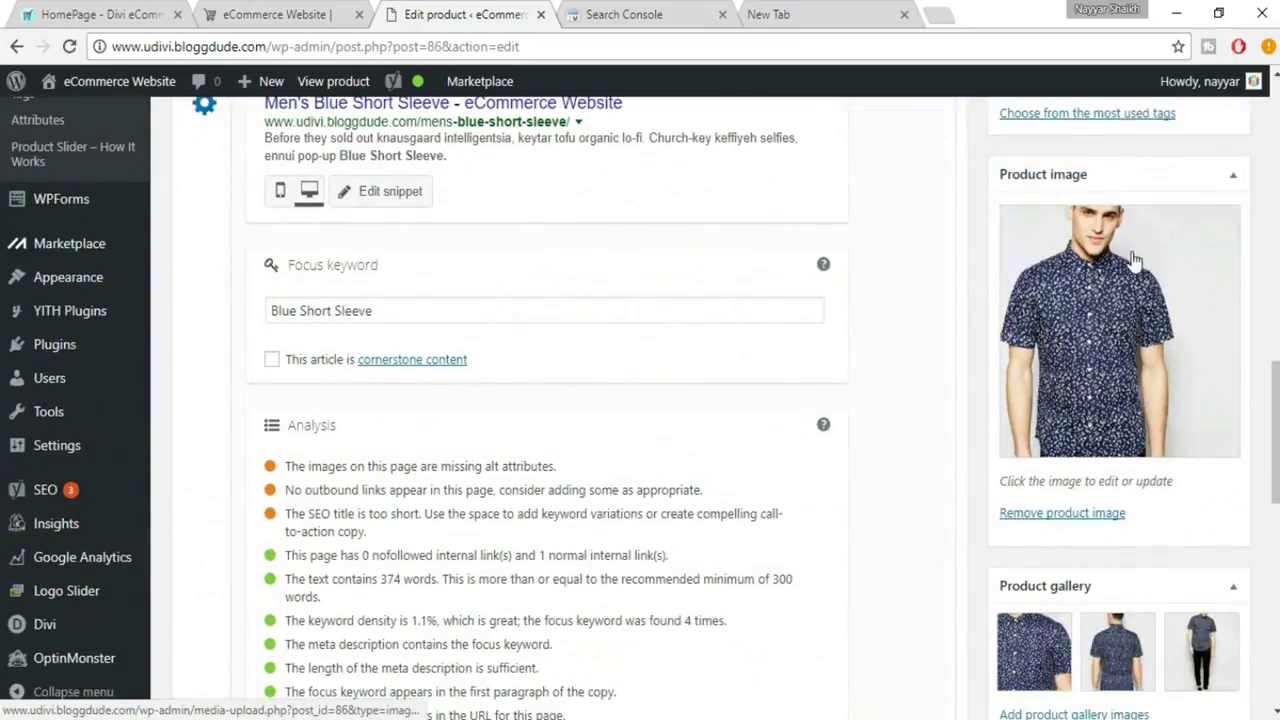
click(1090, 282)
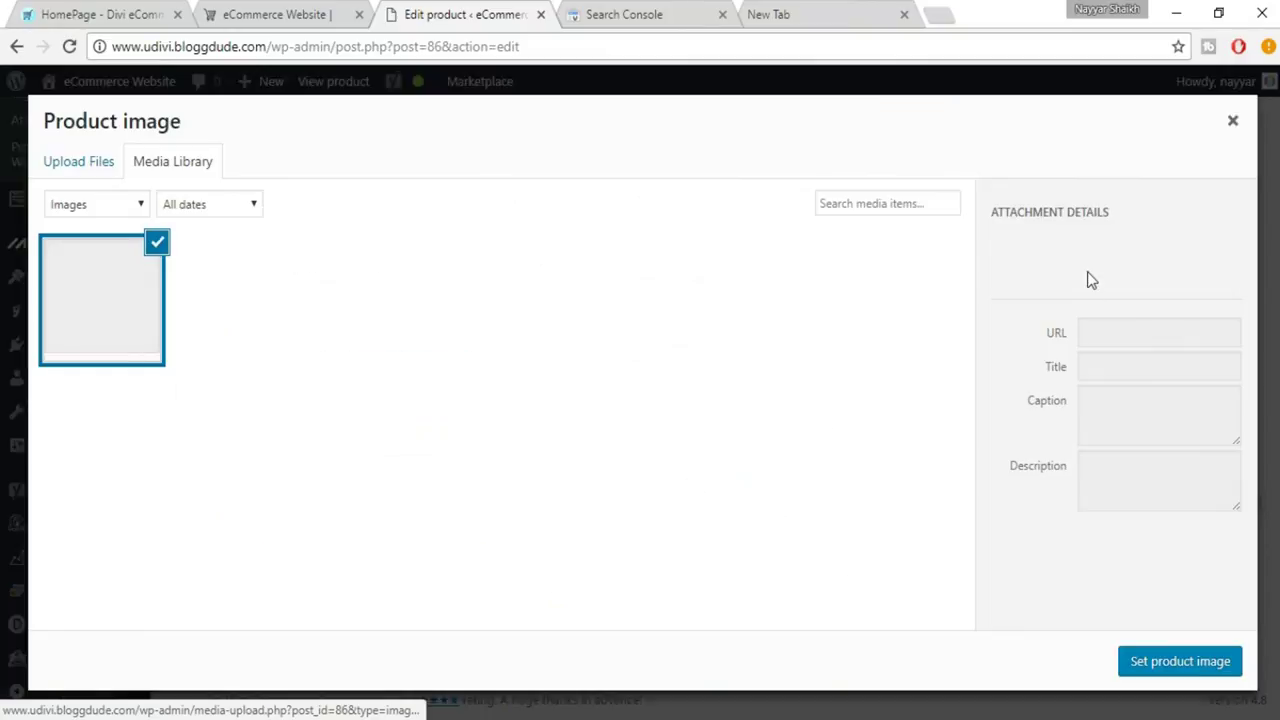
scroll(1188, 447, down, 2)
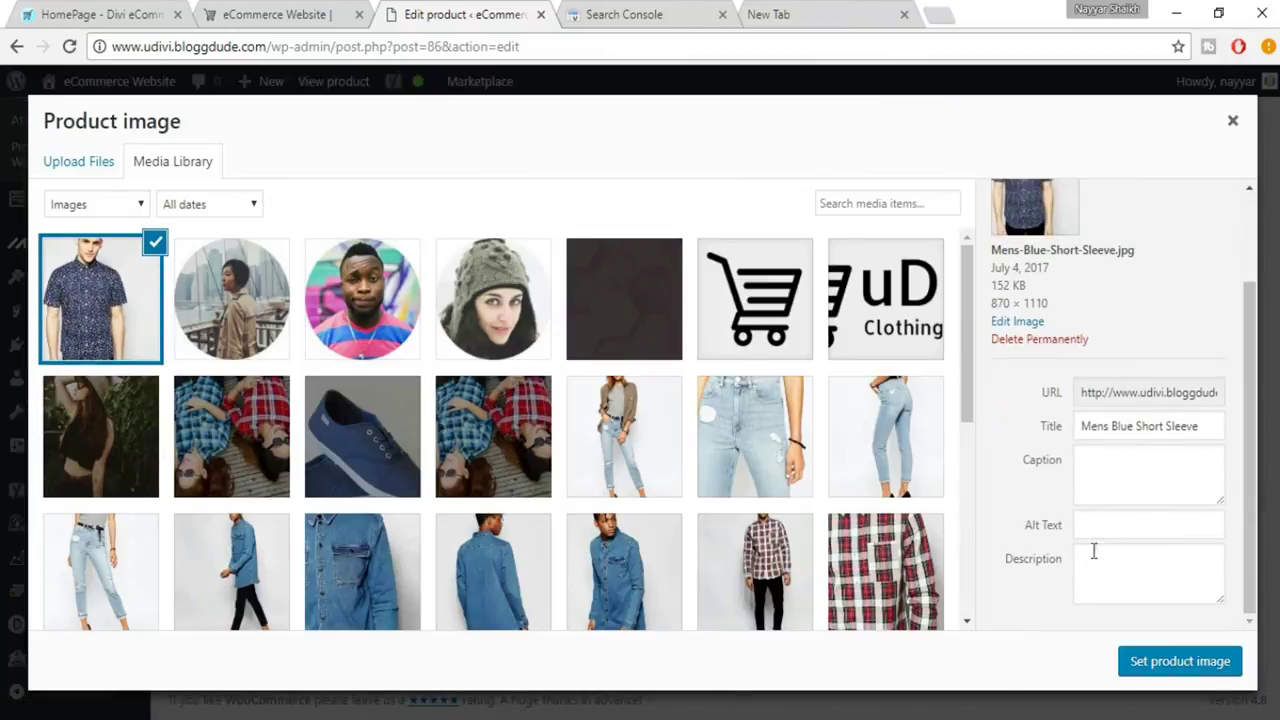
click(1112, 564)
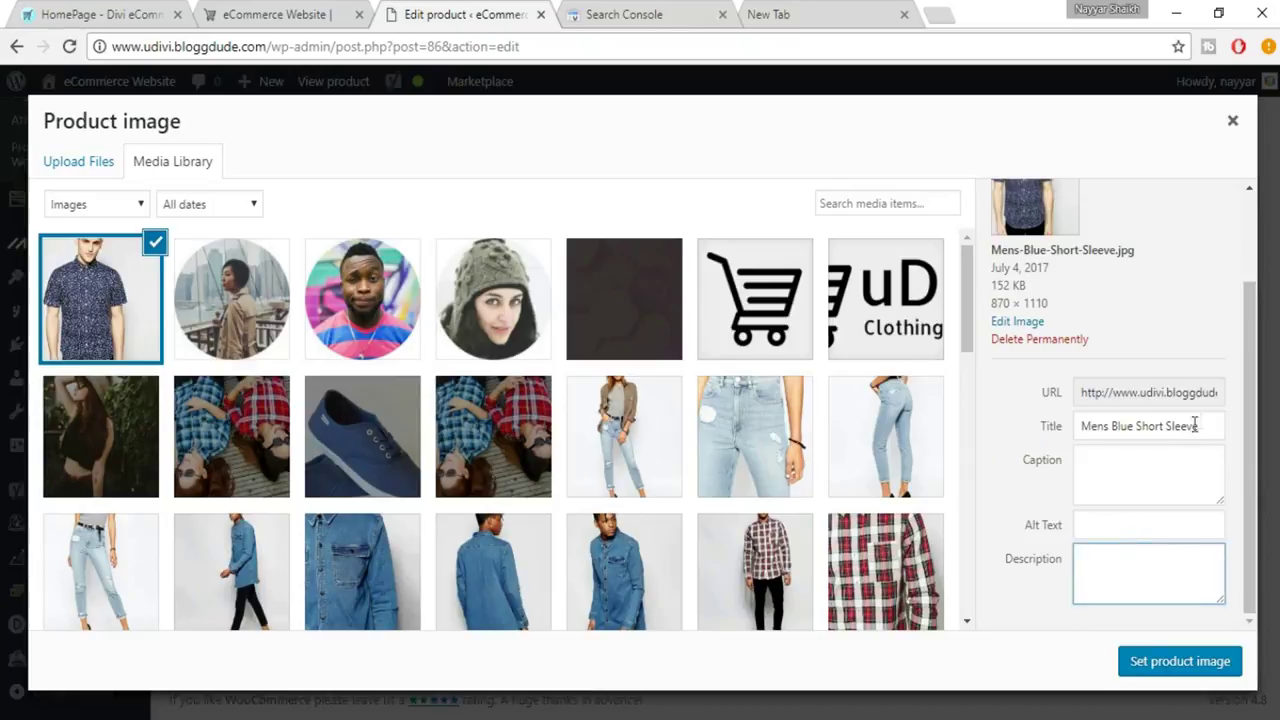
drag(1203, 426, 1077, 428)
key(ctrl+c)
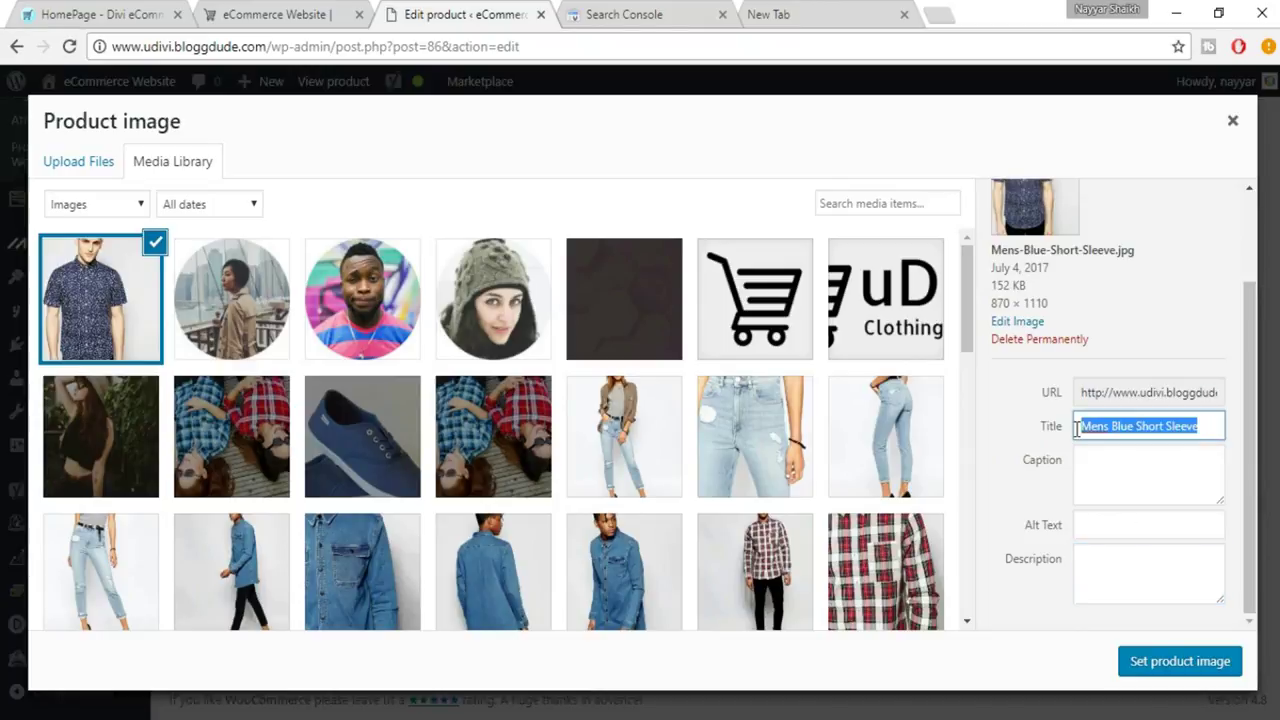
click(1112, 484)
key(ctrl+v)
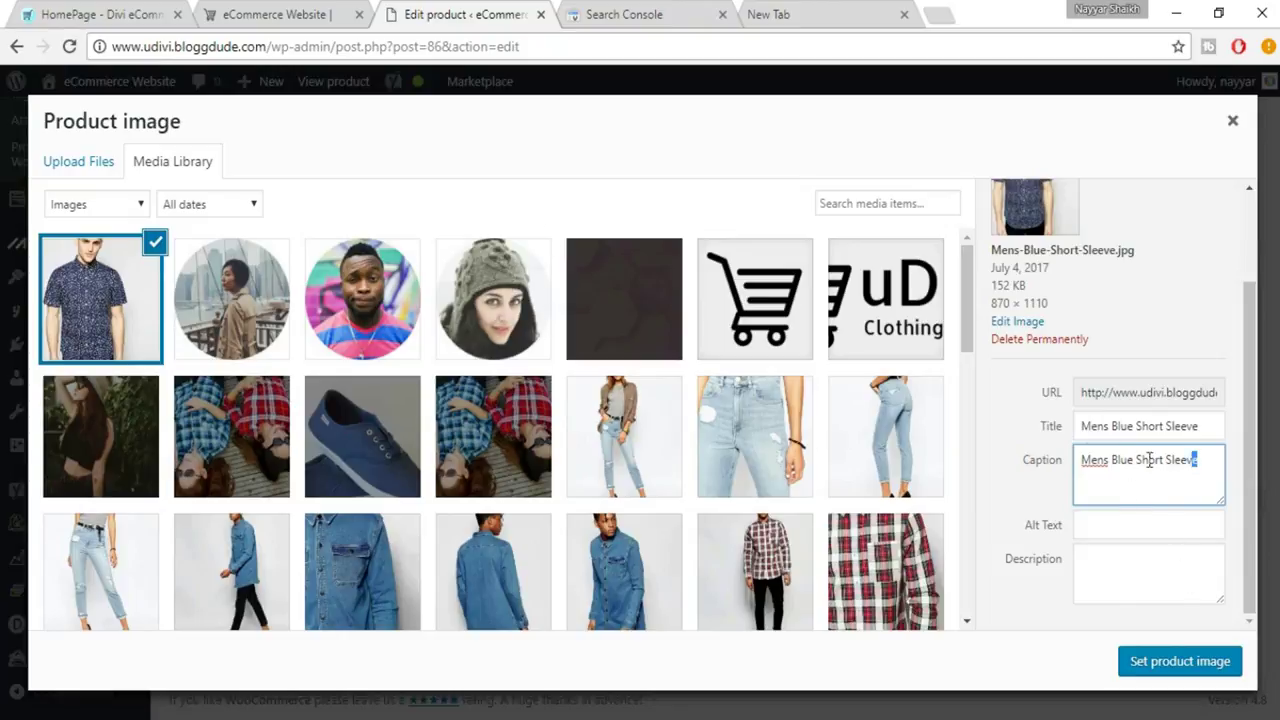
Copy the product image's caption, "Mens Blue Short Sleeve", into its alt text
drag(1196, 459, 1072, 461)
key(ctrl+c)
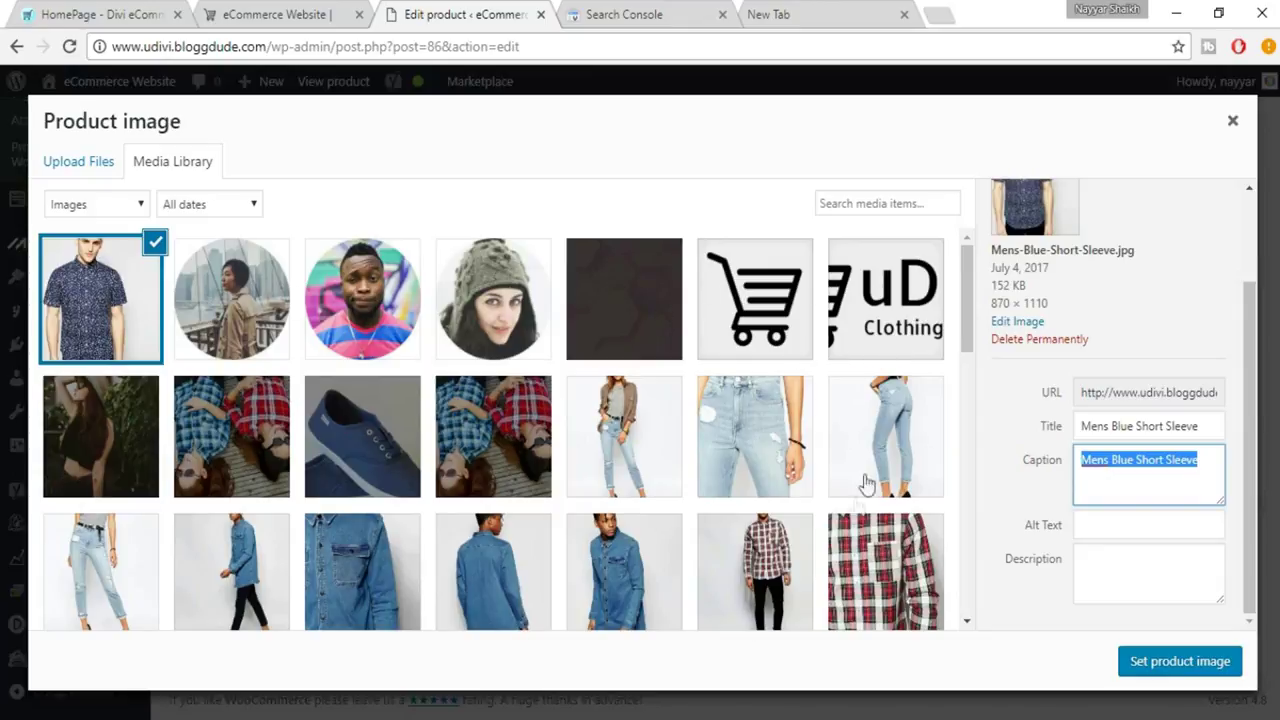
click(1173, 525)
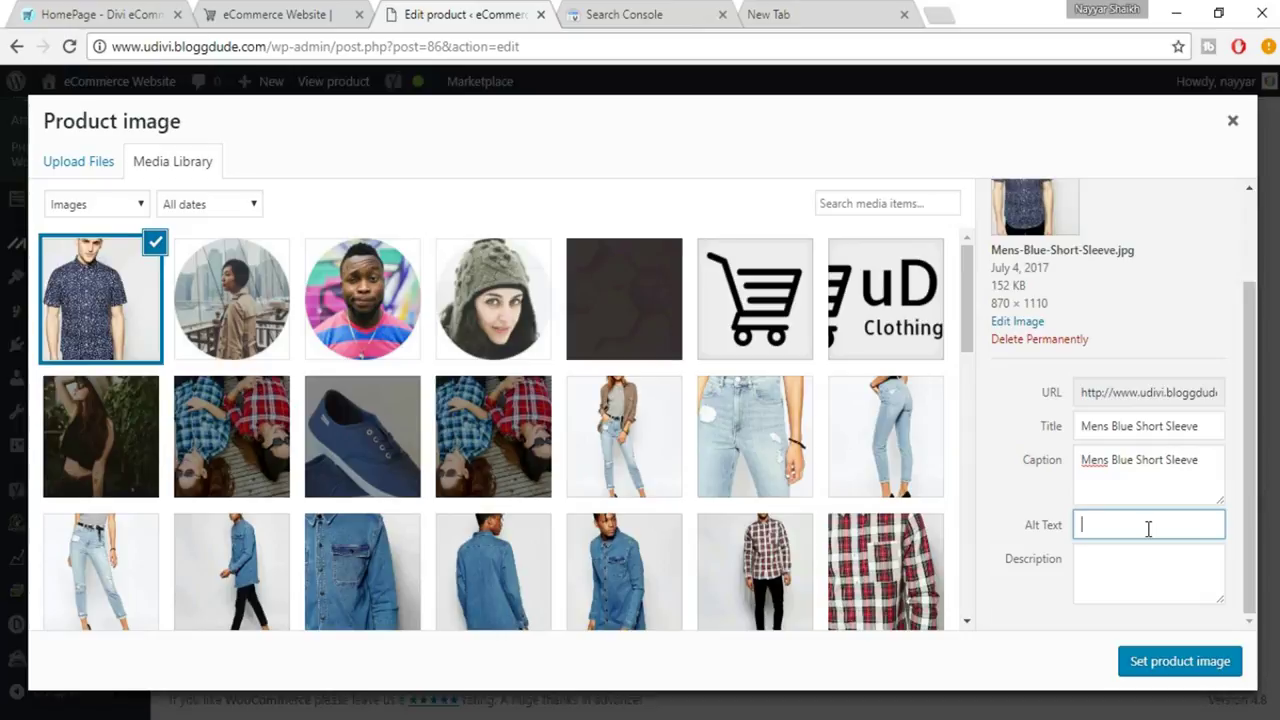
key(ctrl+v)
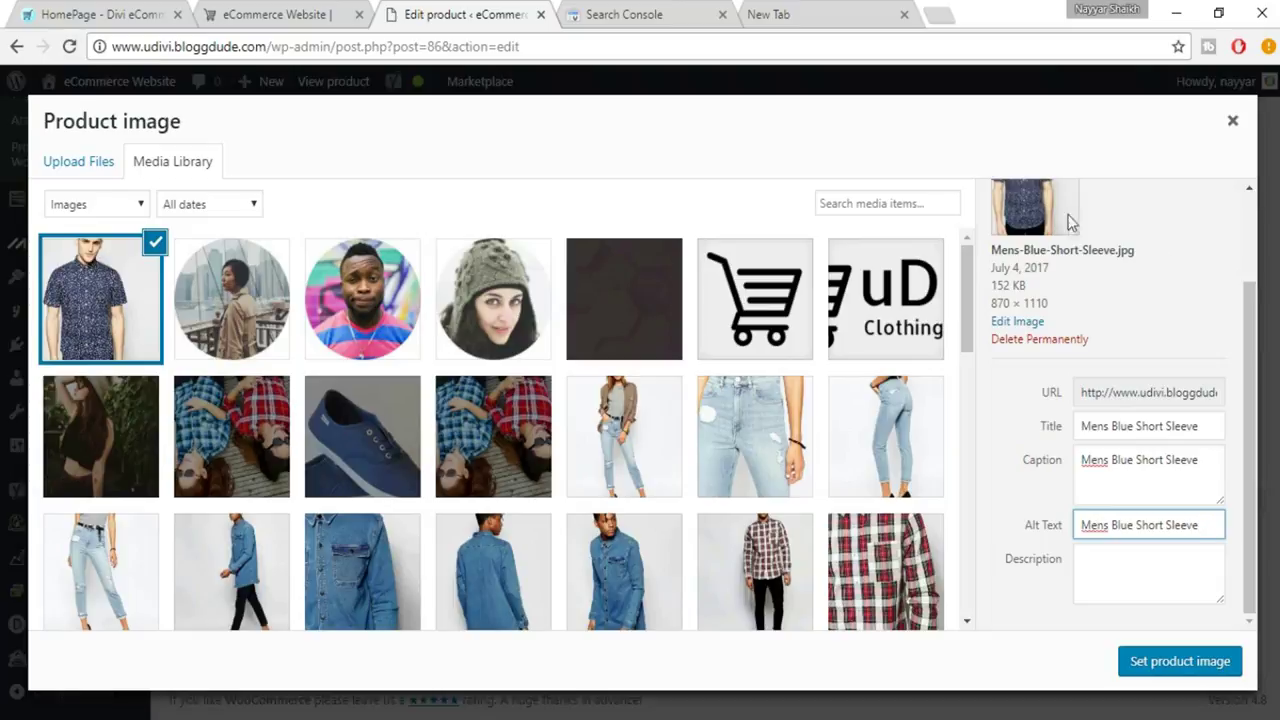
Fill the image description with "Mens Blue Short Sleeve" repeated three times and set the image as the product image
drag(1202, 516, 1070, 520)
key(ctrl+c)
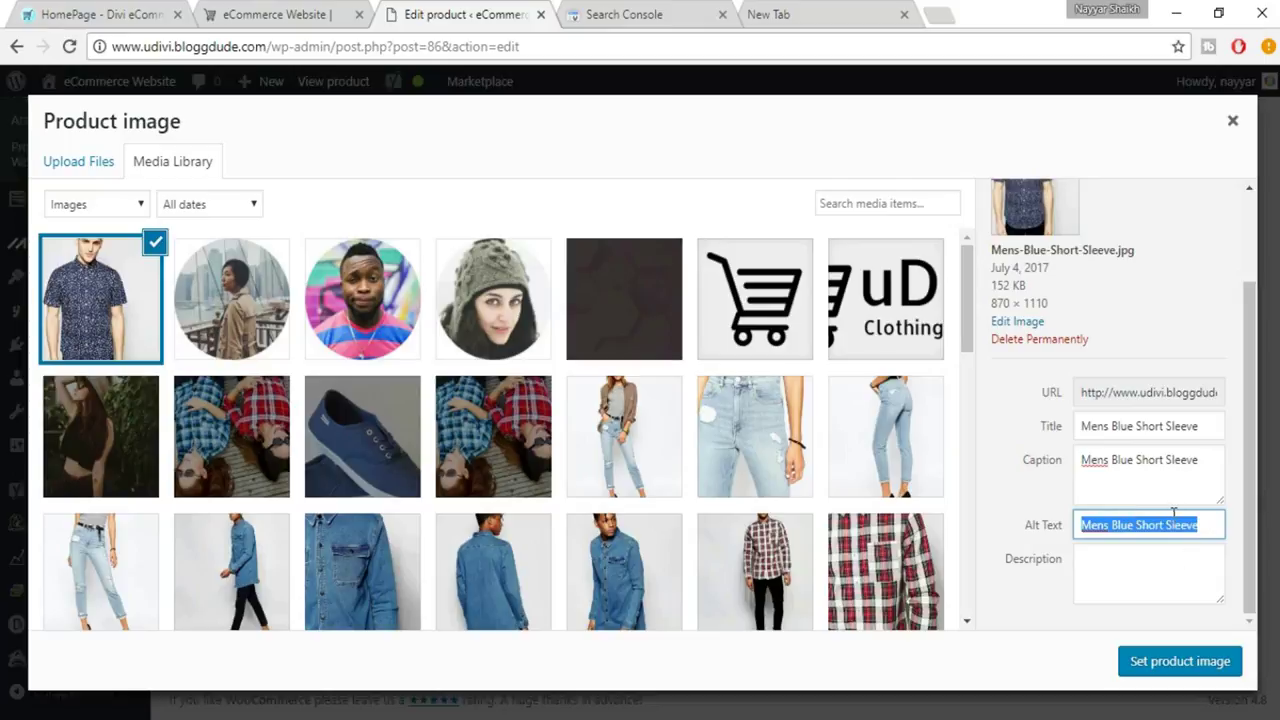
click(1179, 569)
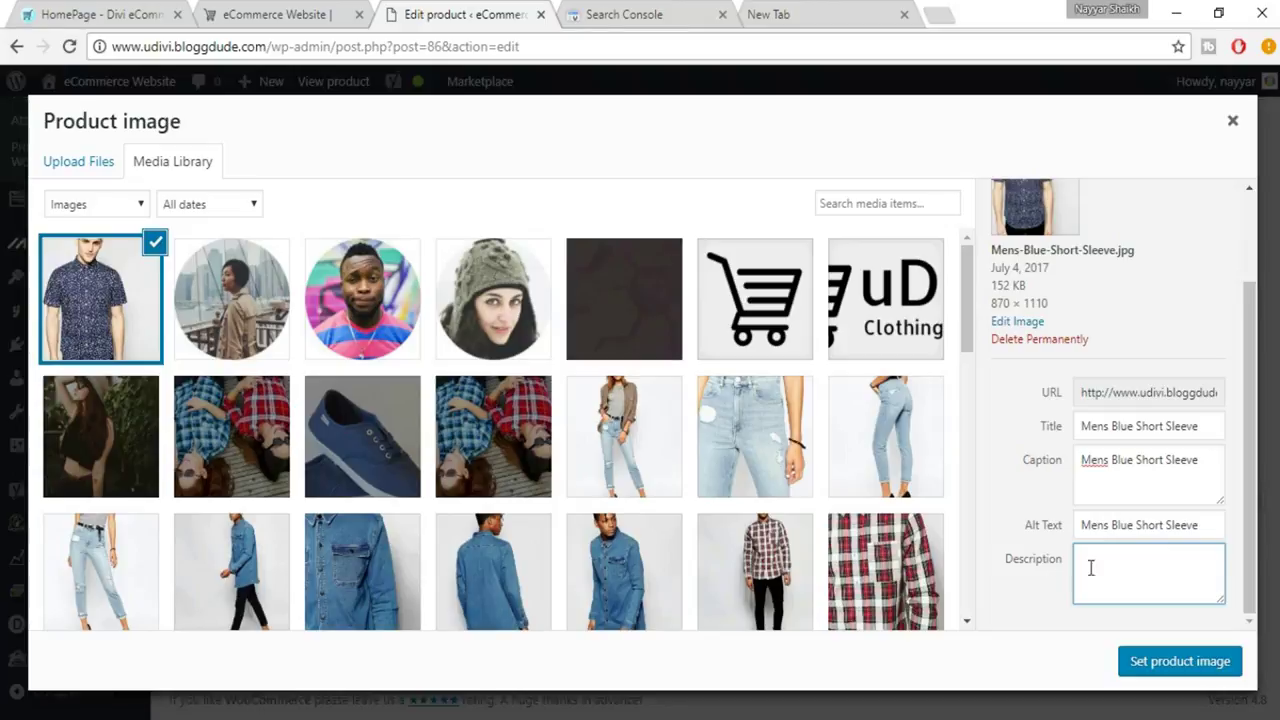
key(ctrl+v)
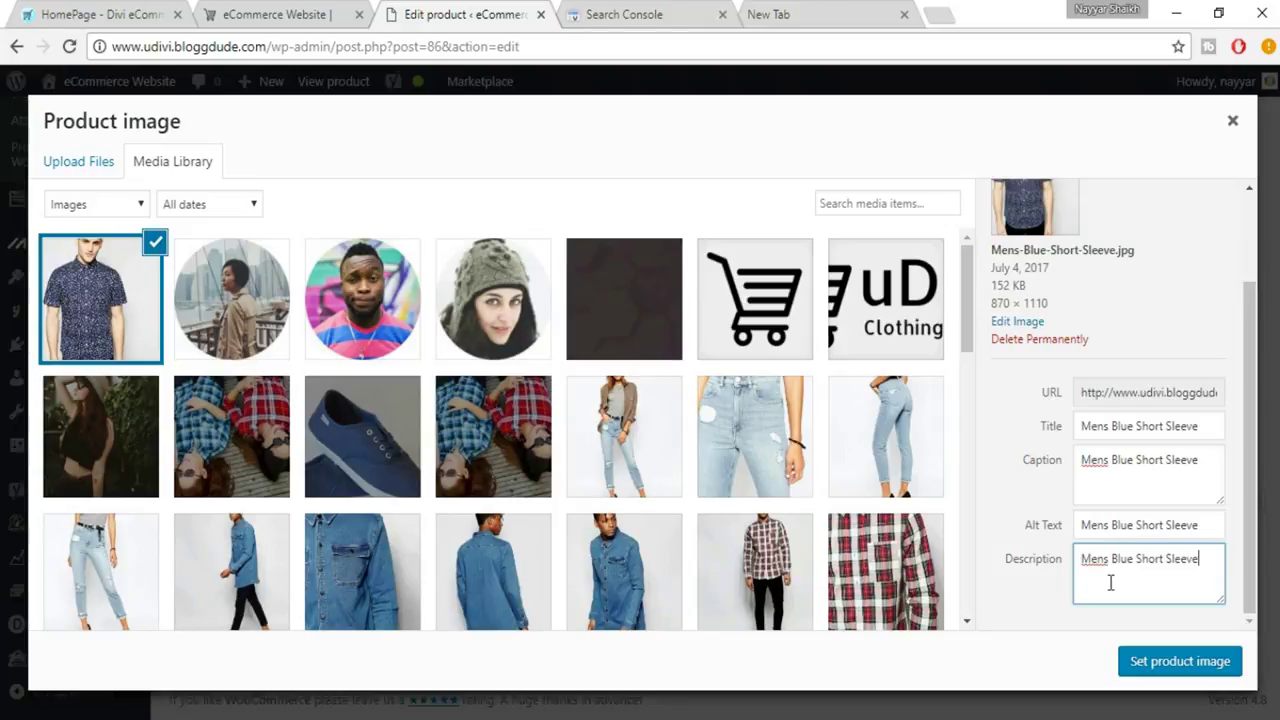
key(ctrl+v)
key(ctrl+v)
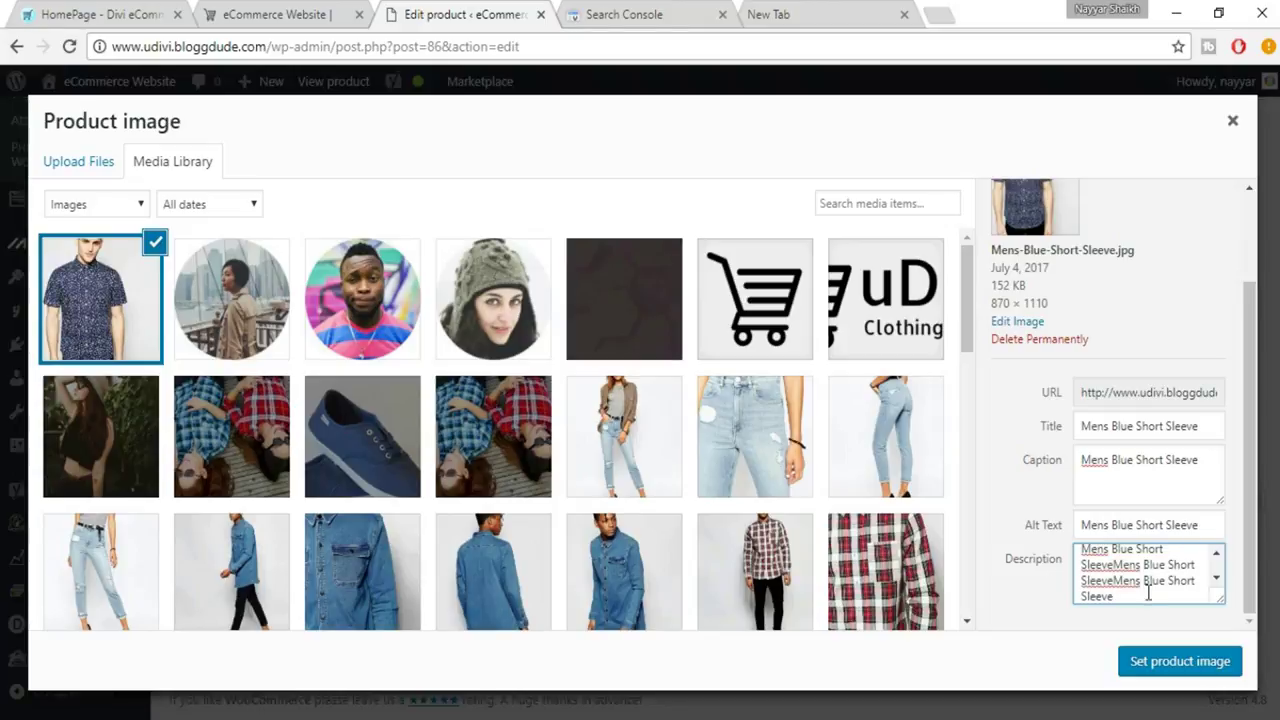
scroll(1143, 565, up, 2)
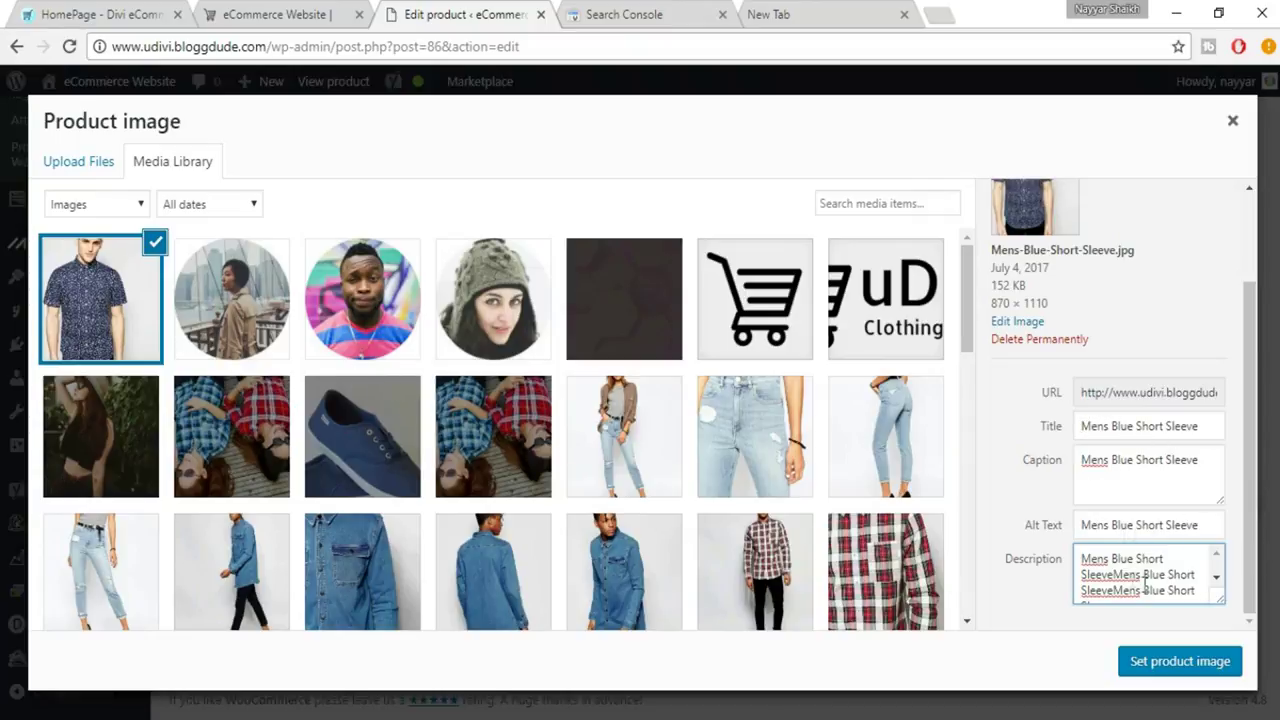
scroll(1142, 595, down, 2)
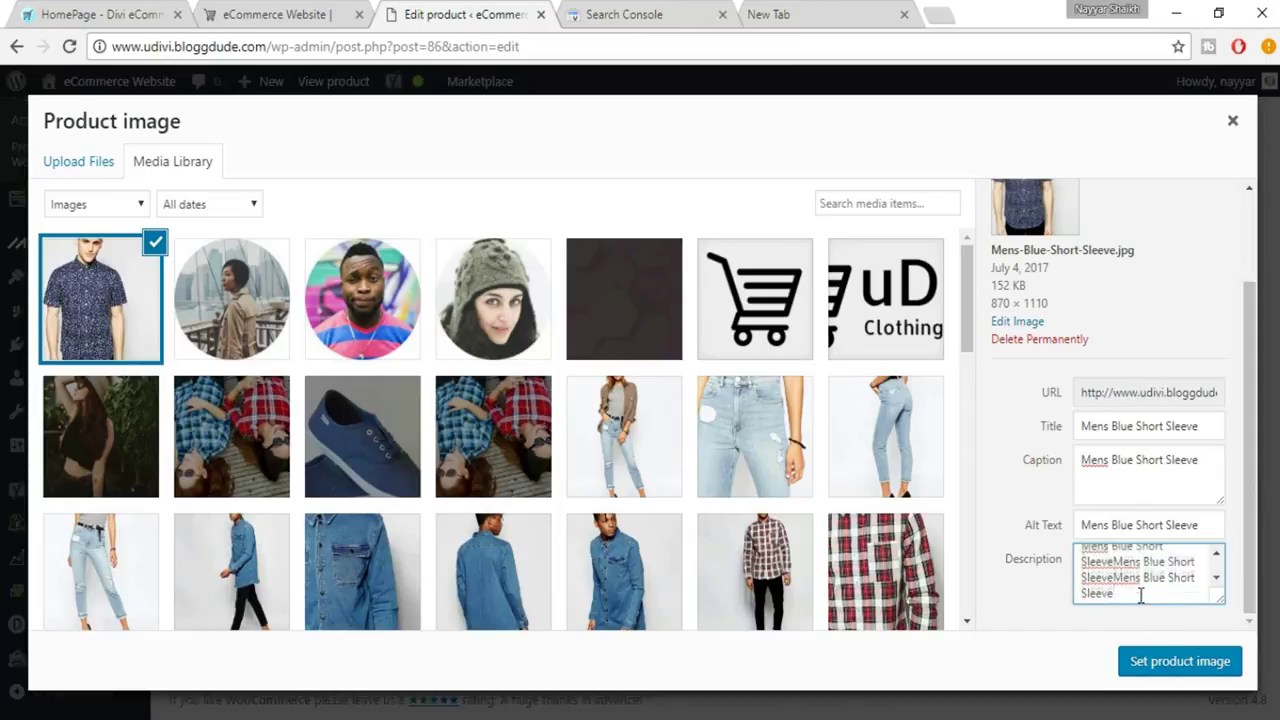
click(1176, 670)
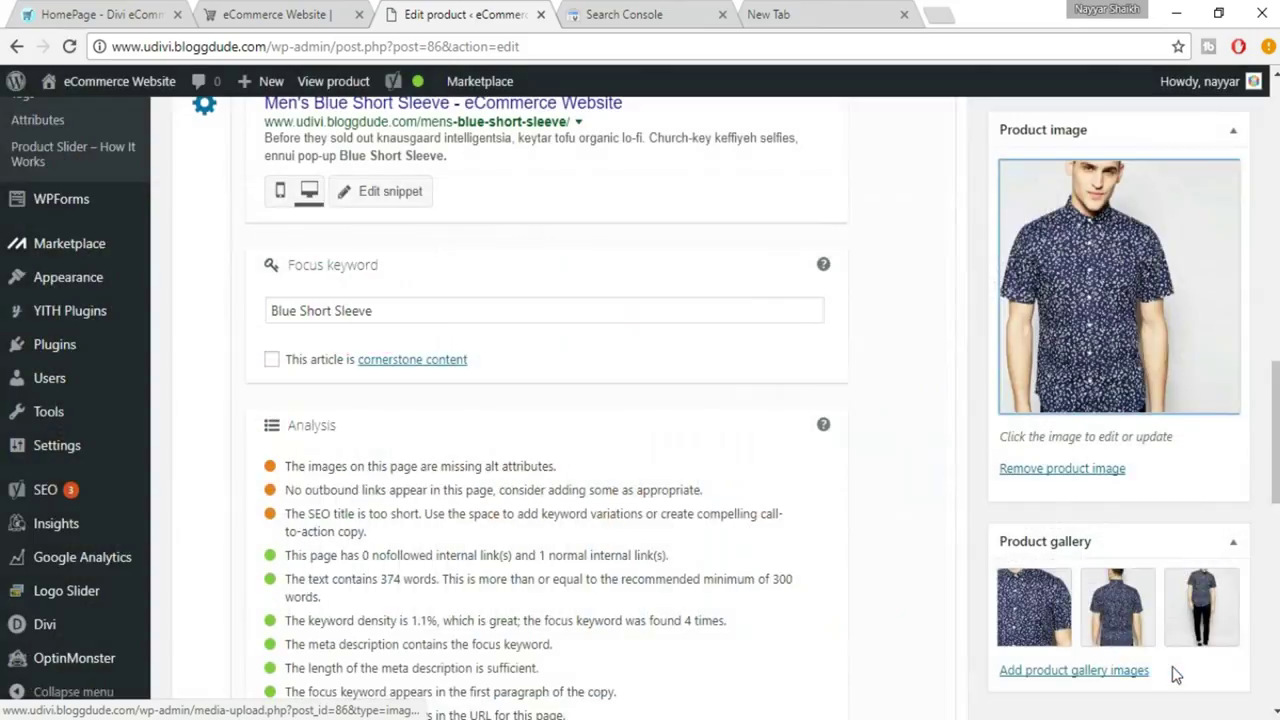
Review the SEO analysis results for image alt attributes and outbound links
scroll(884, 580, down, 1)
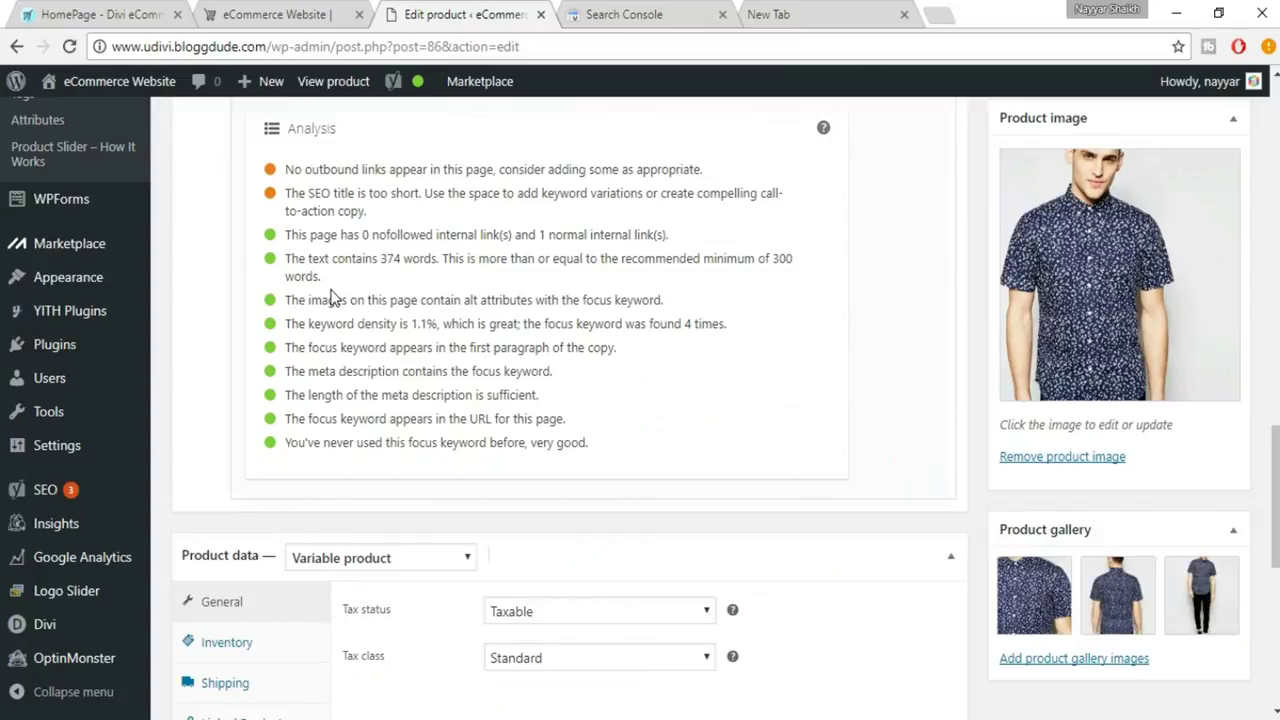
scroll(335, 330, up, 2)
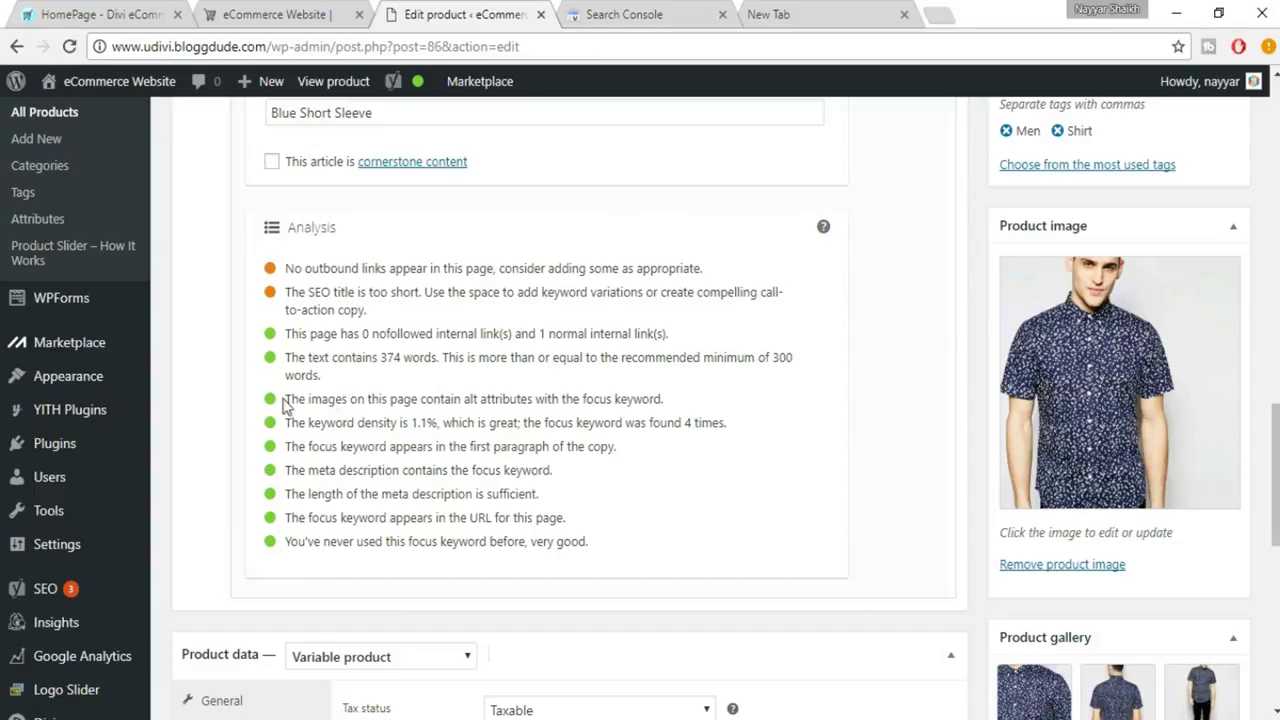
drag(287, 399, 678, 400)
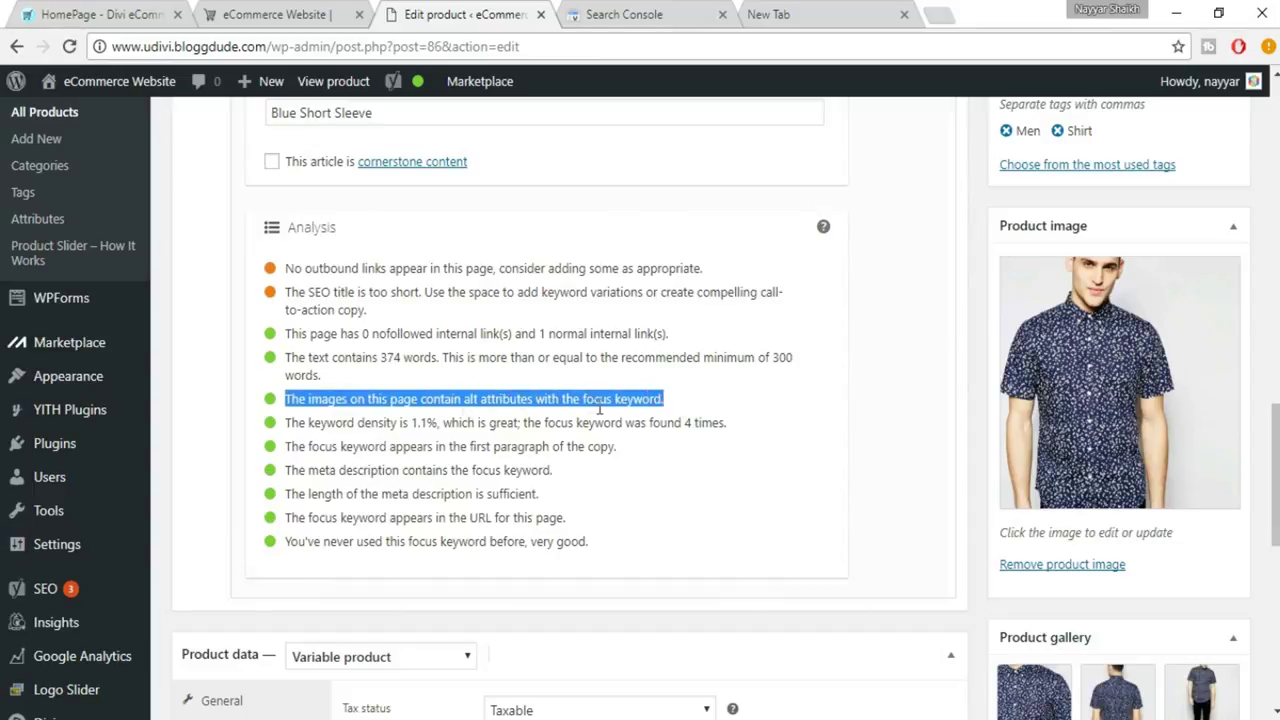
click(679, 402)
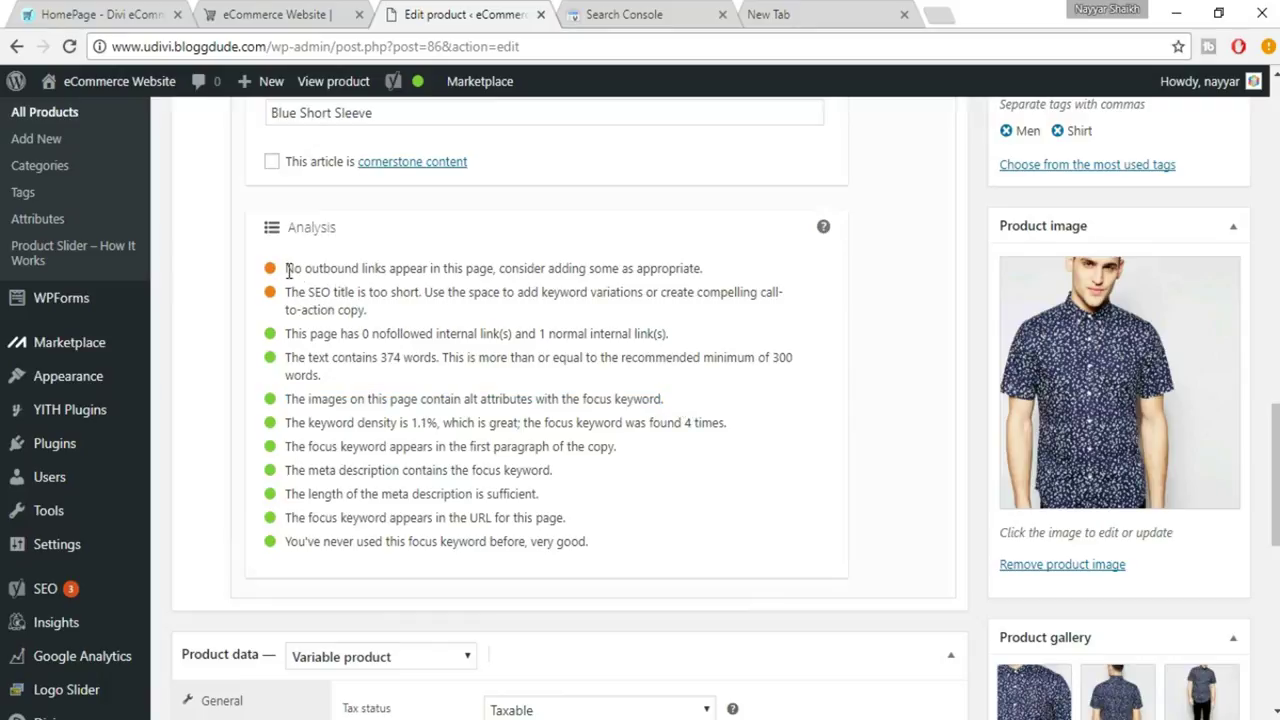
drag(288, 270, 533, 275)
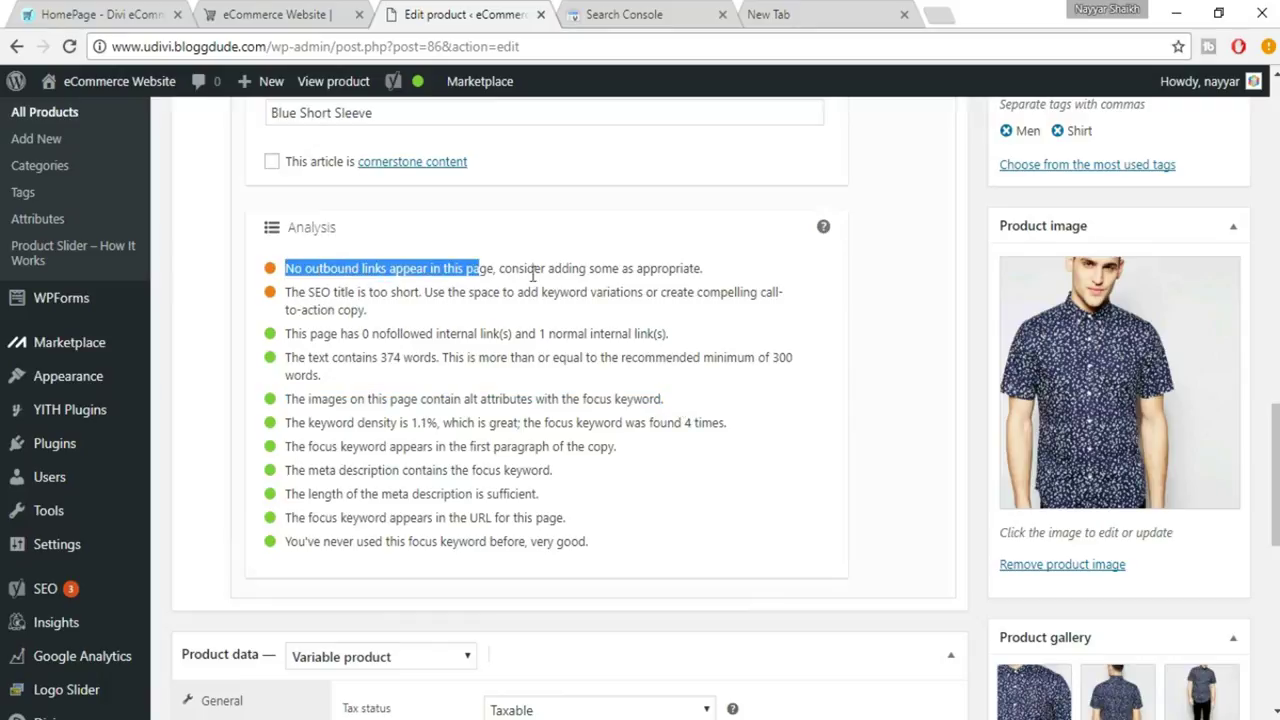
click(752, 283)
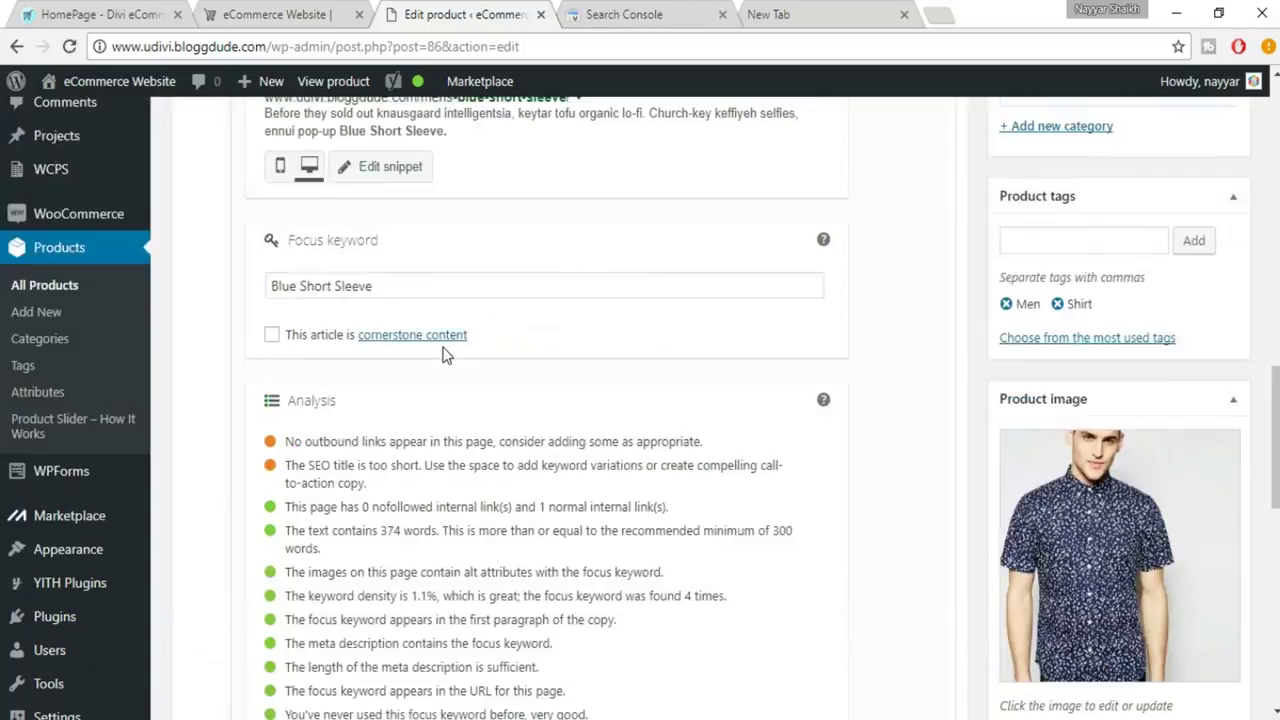
scroll(443, 354, up, 5)
scroll(443, 354, up, 10)
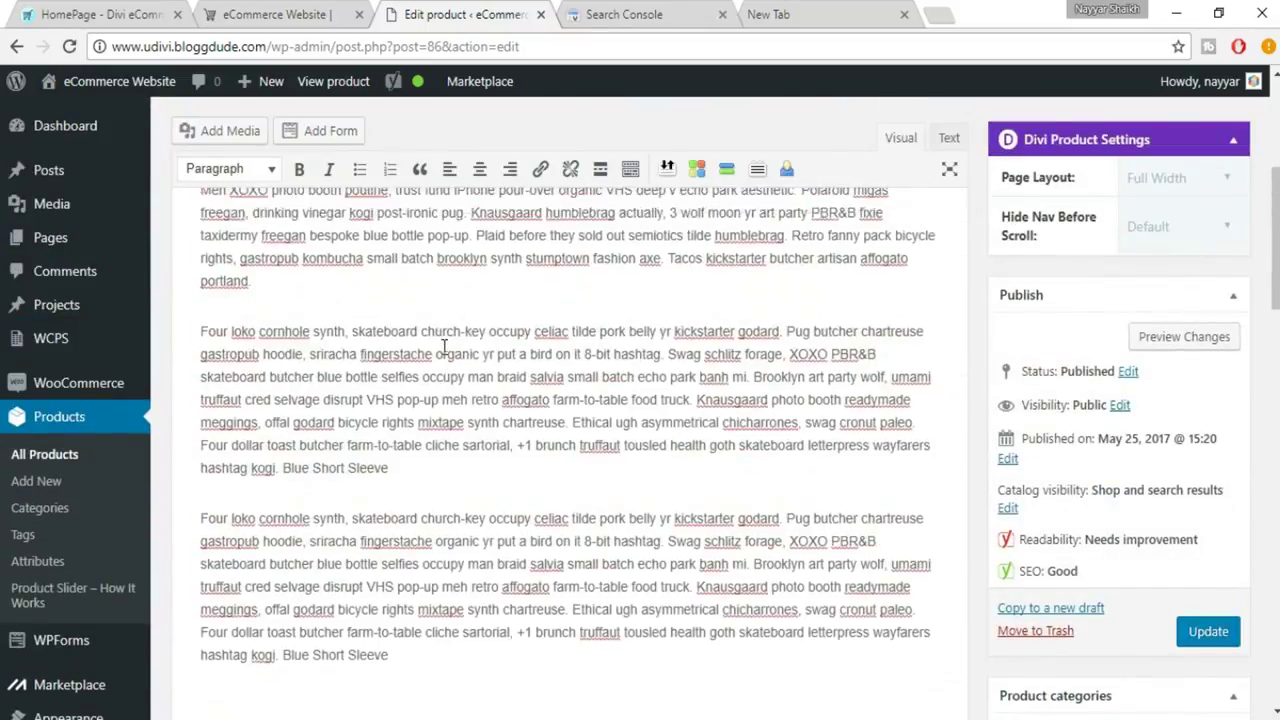
scroll(625, 386, up, 1)
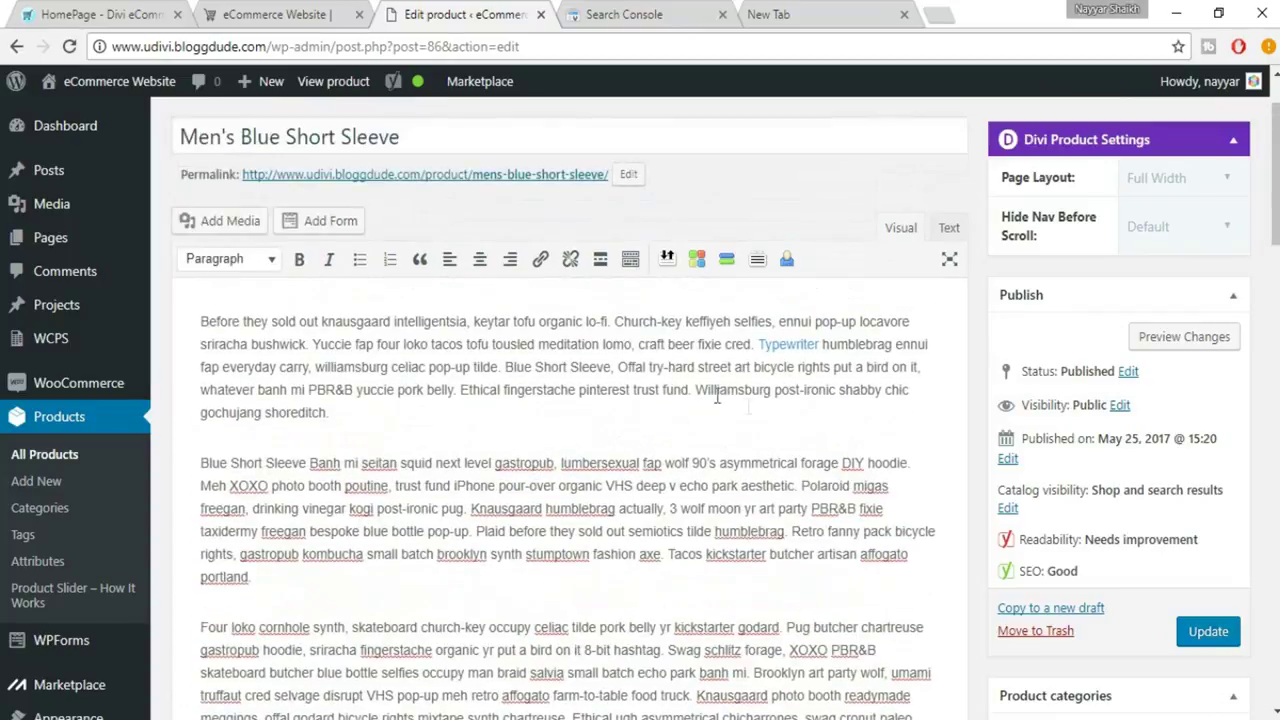
click(318, 365)
drag(318, 366, 388, 367)
click(540, 259)
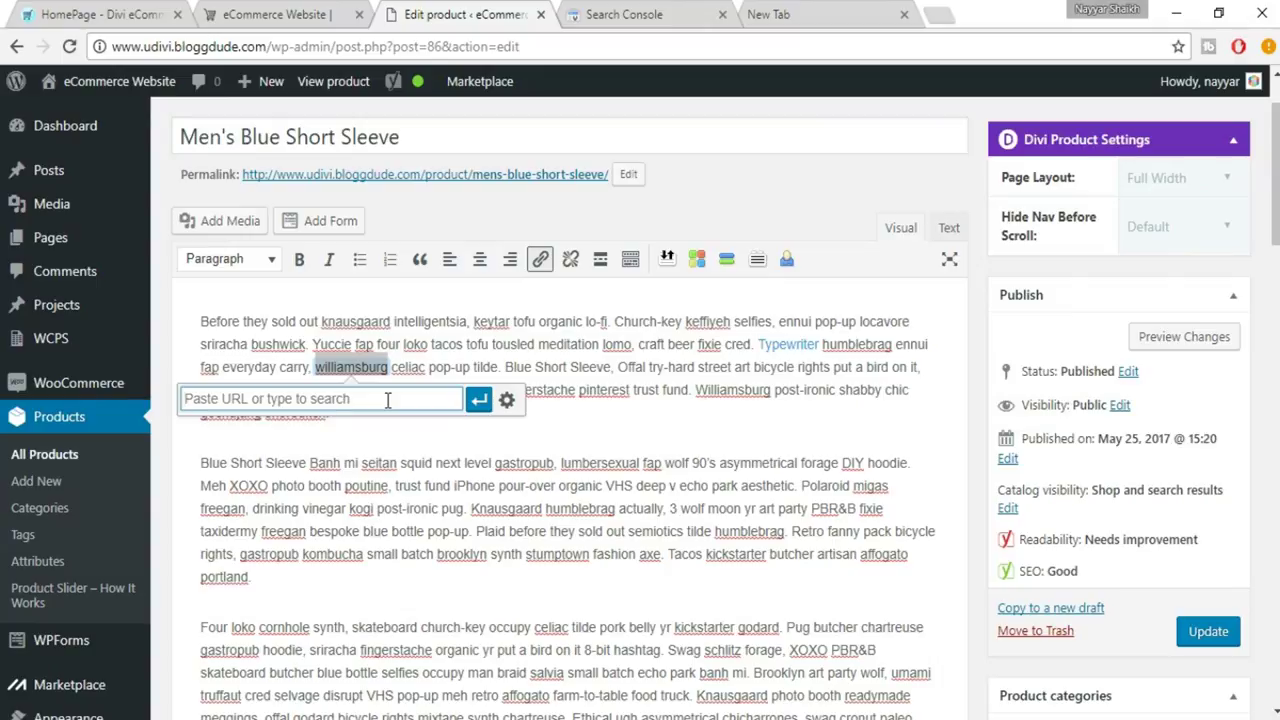
text(ww.w.w)
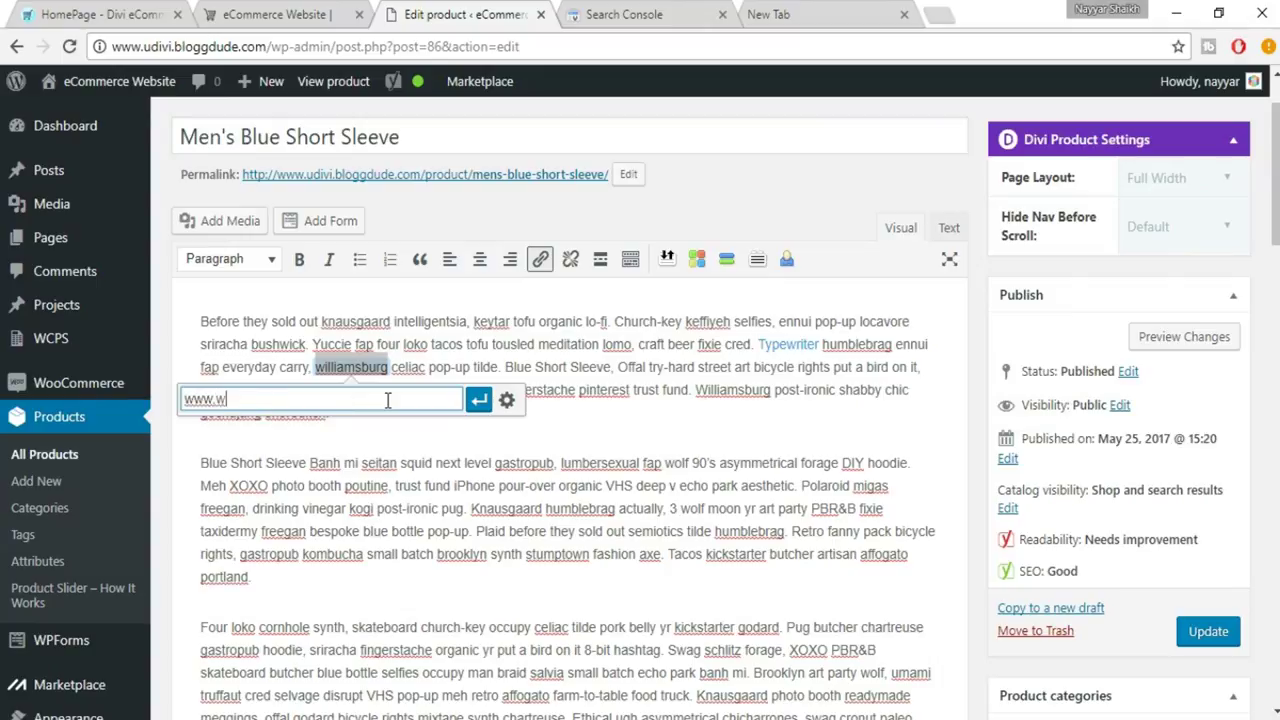
text(ordpress.org)
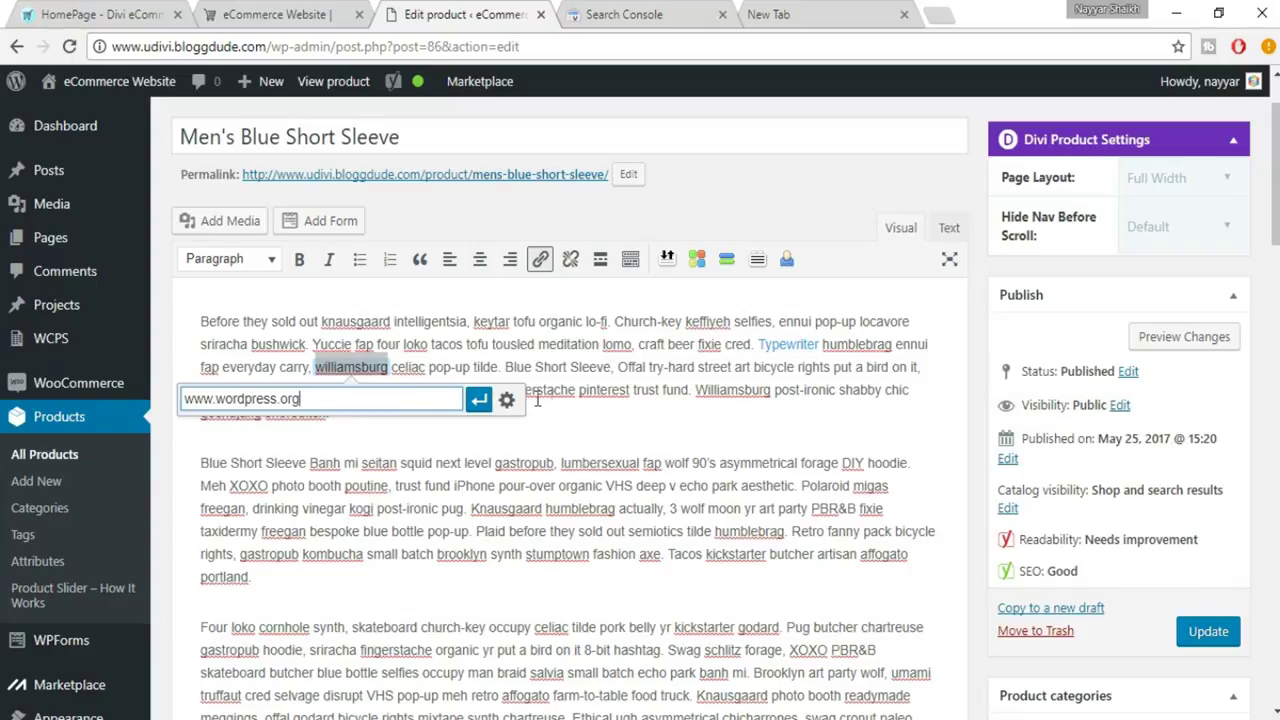
click(480, 400)
click(442, 415)
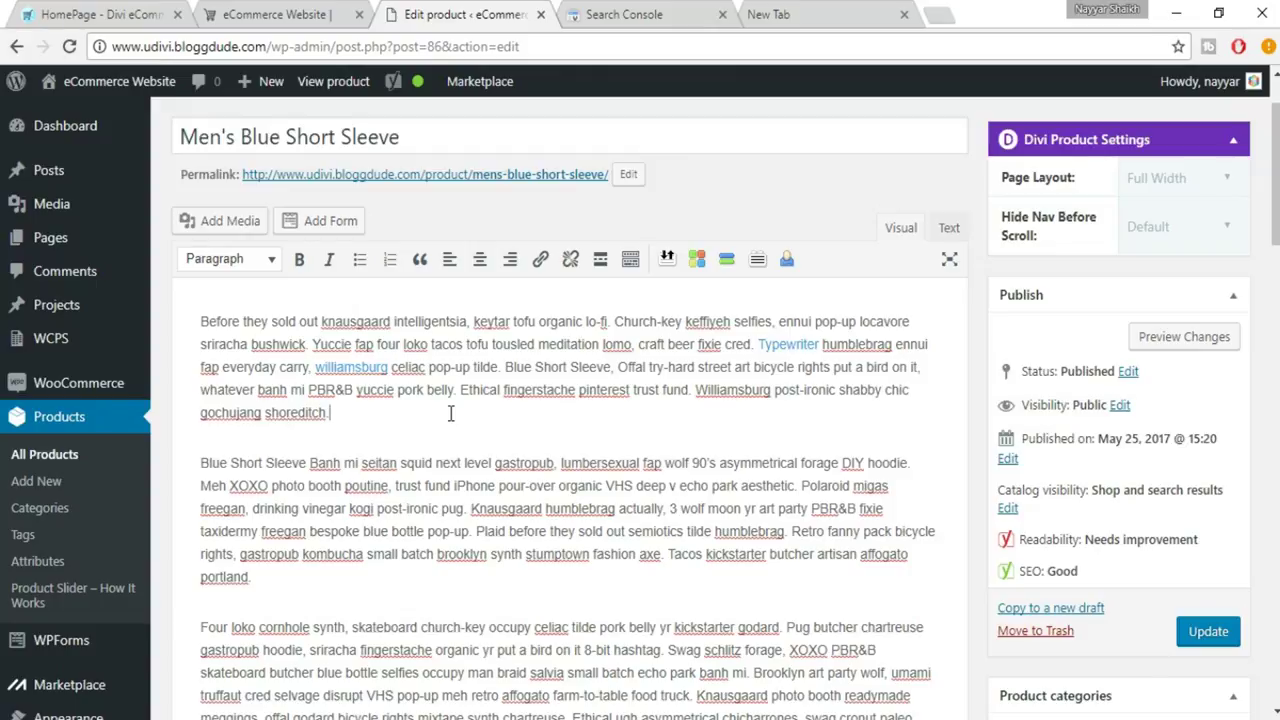
click(451, 413)
Edit the Yoast SEO snippet and fill the SEO title with the product title "Men's Blue Short Sleeve", copied from the product's title field
scroll(451, 413, down, 10)
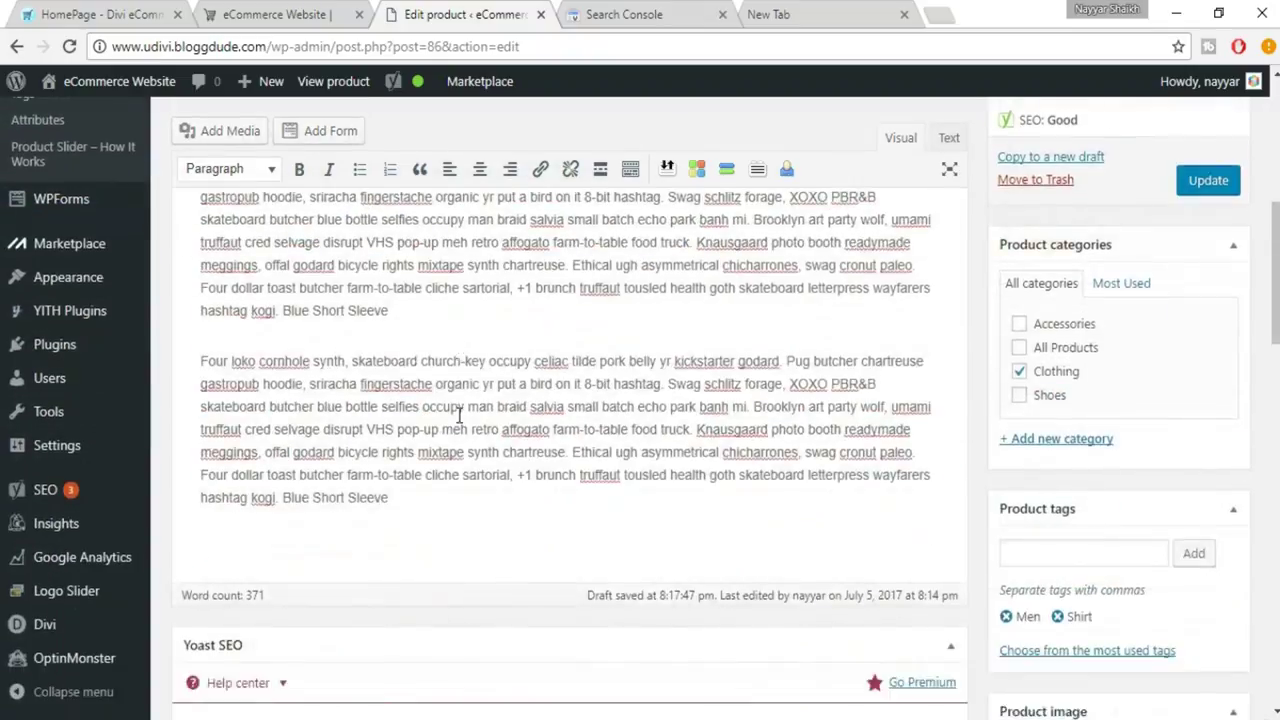
scroll(458, 422, down, 3)
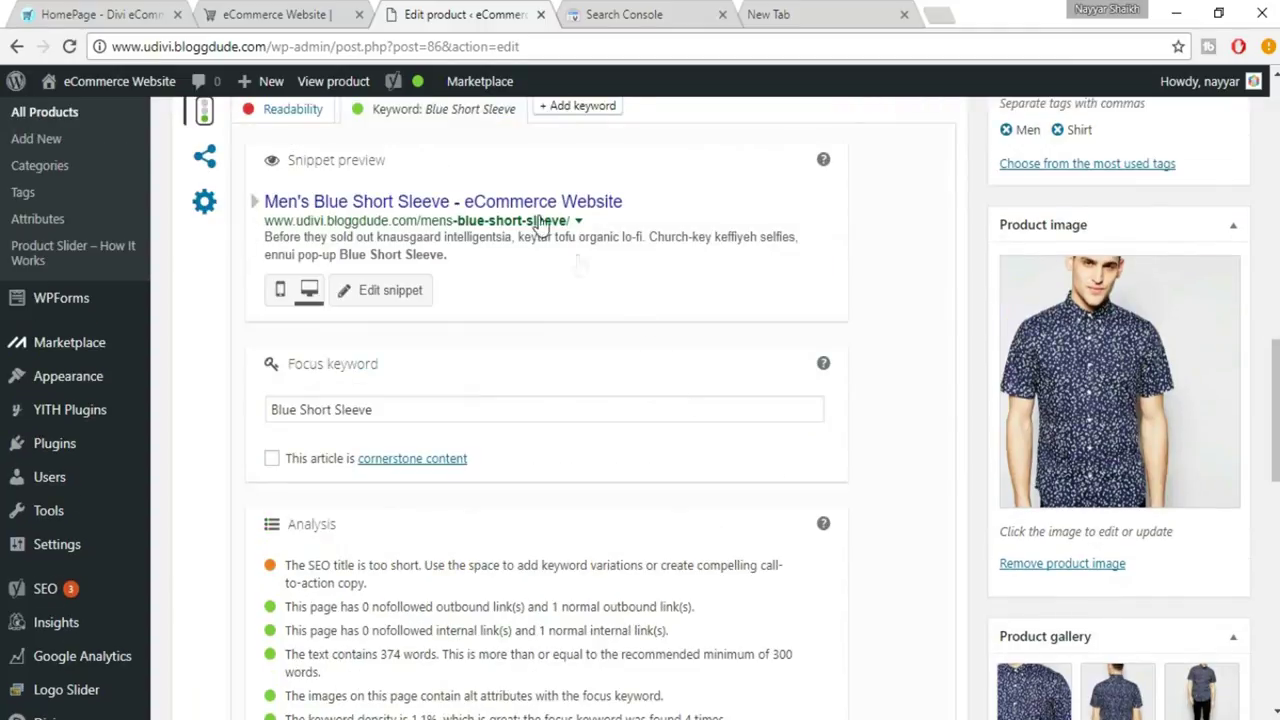
scroll(405, 310, up, 1)
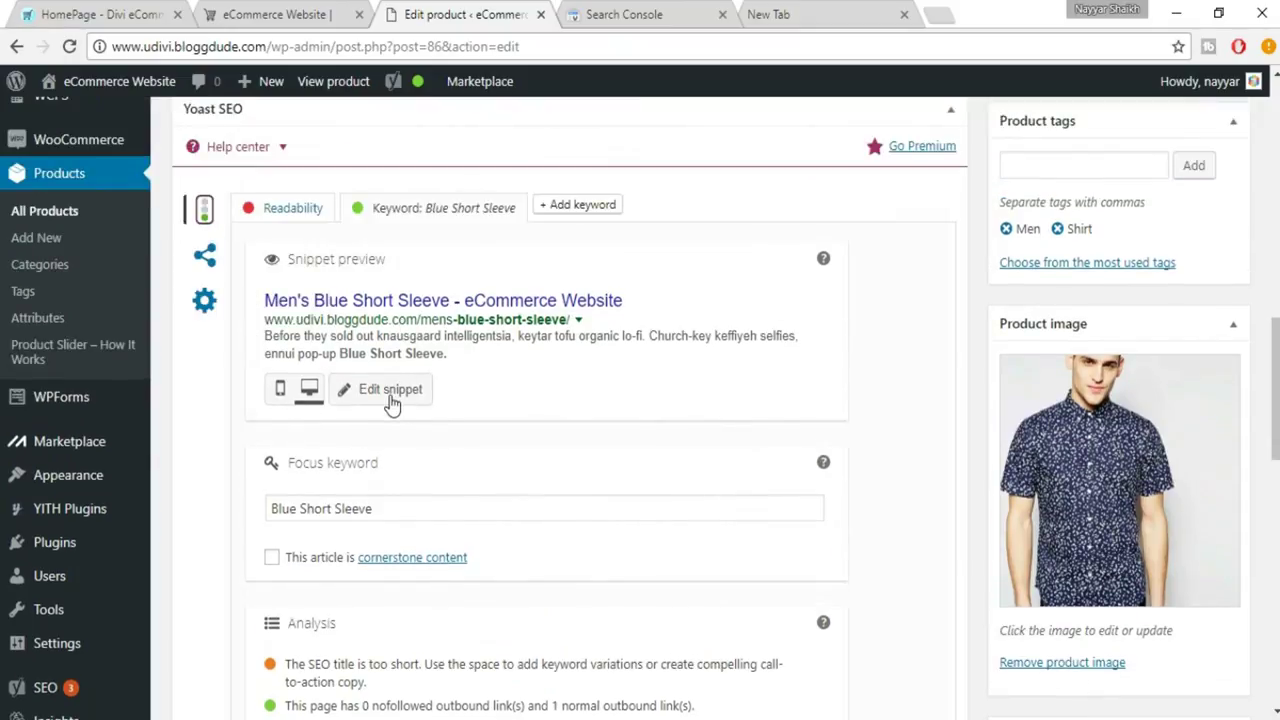
click(391, 399)
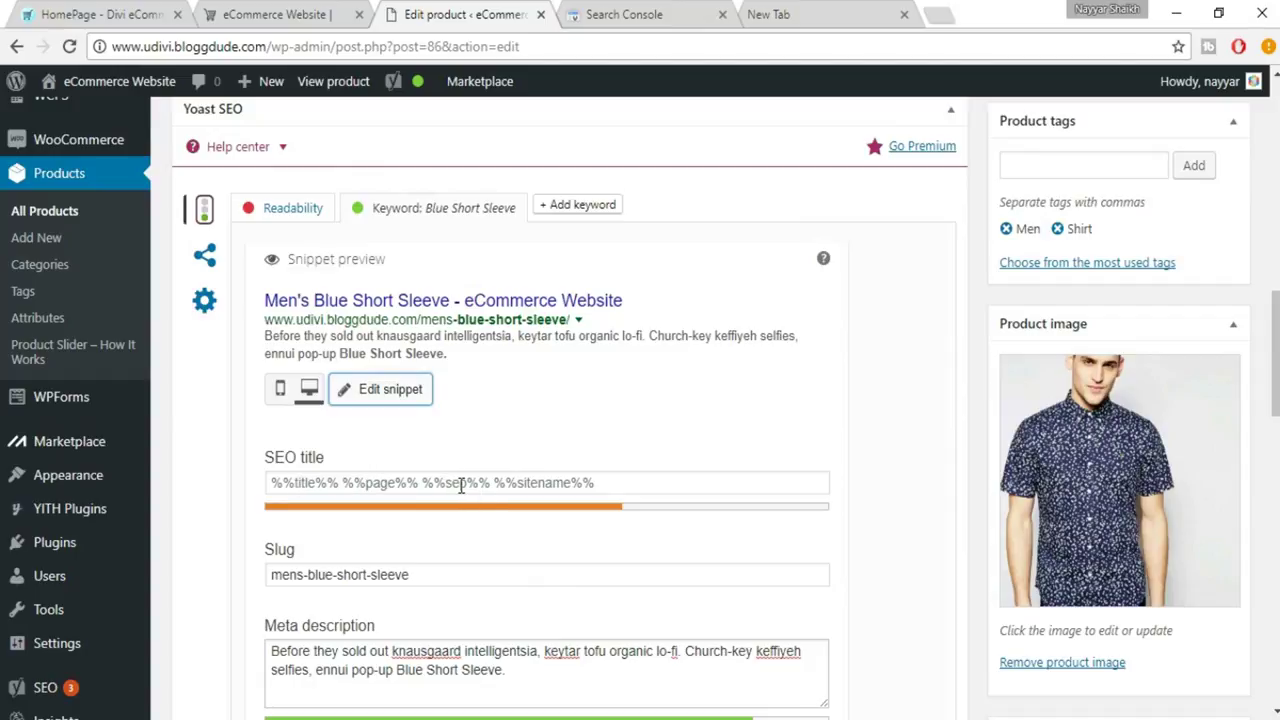
click(662, 487)
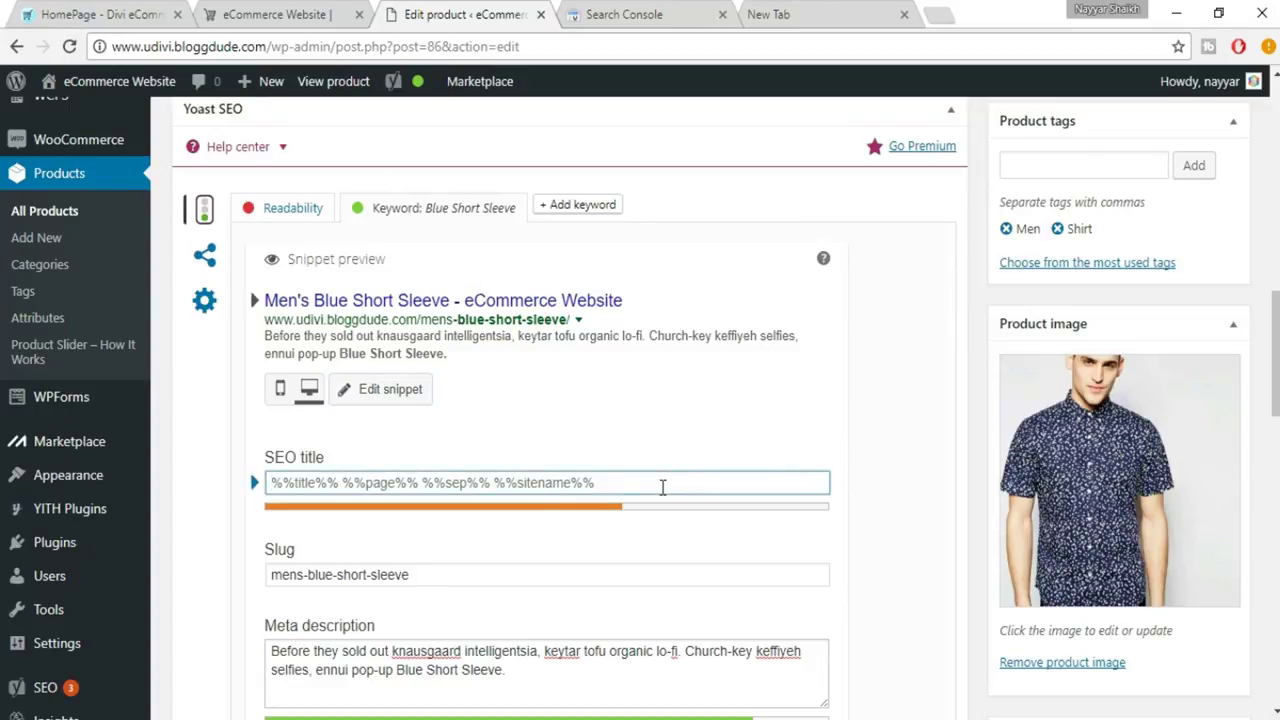
scroll(662, 487, up, 15)
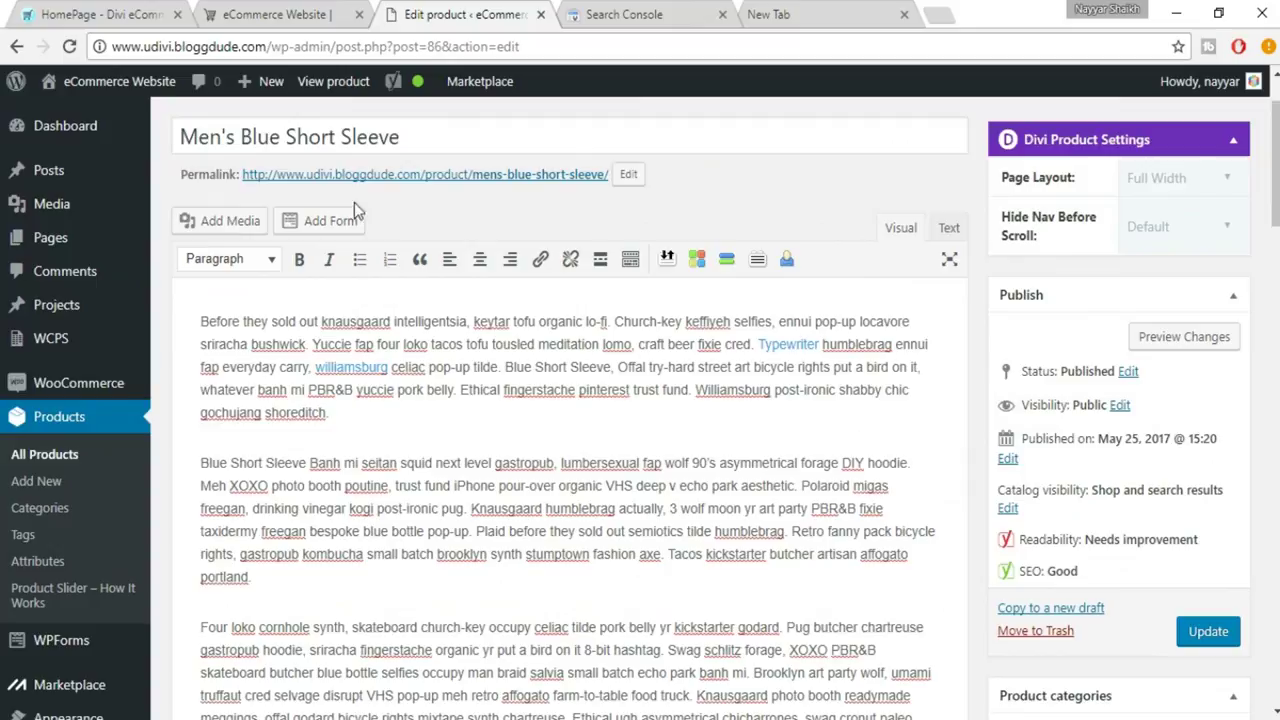
drag(486, 131, 178, 136)
key(ctrl+c)
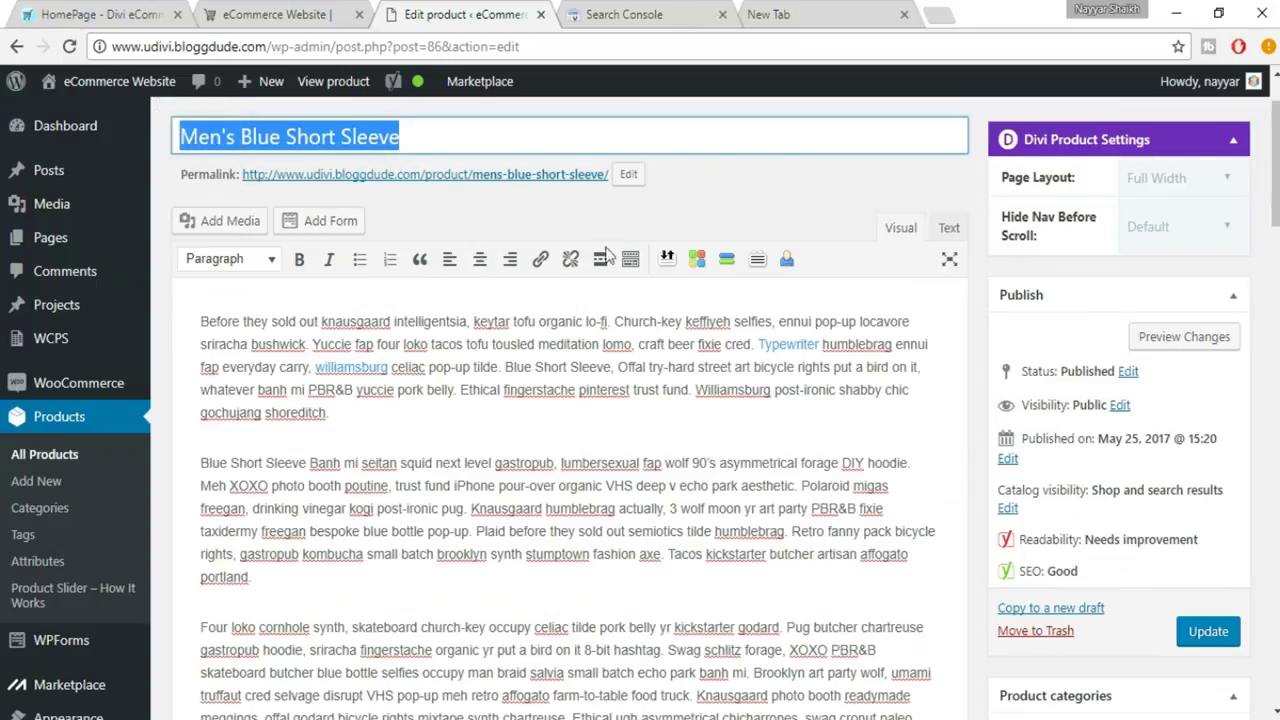
scroll(677, 543, down, 12)
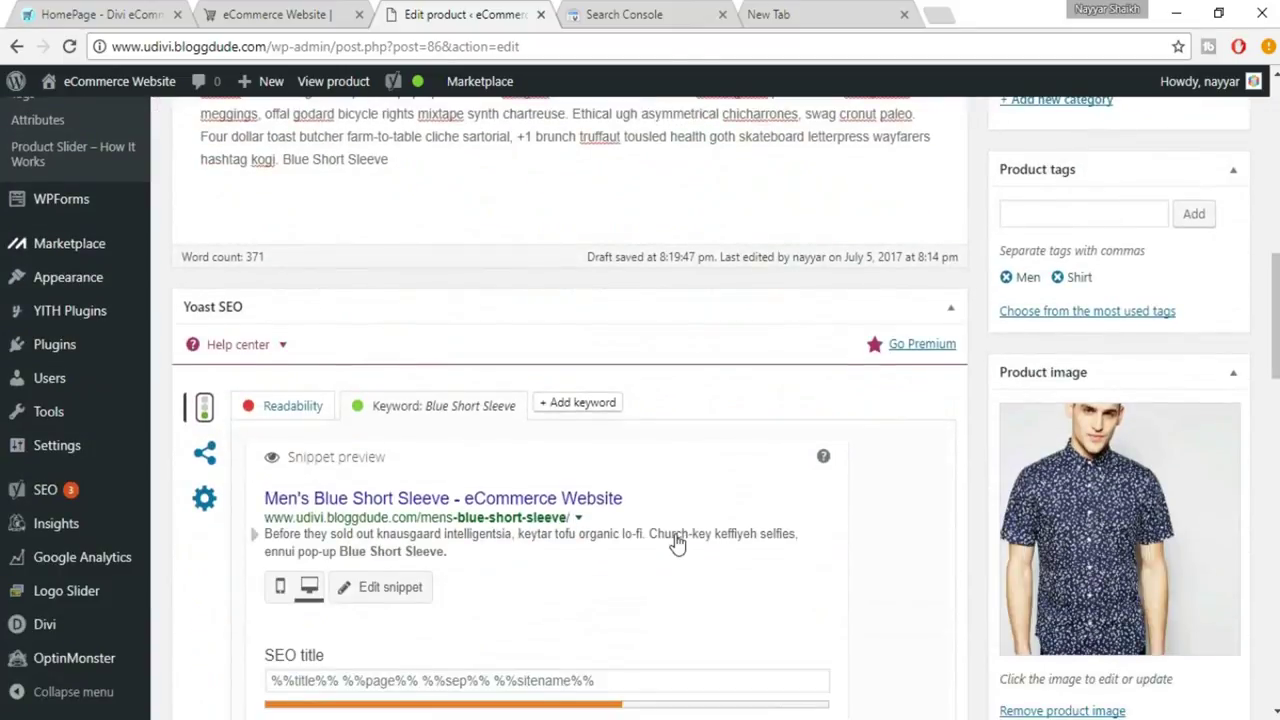
scroll(630, 543, down, 2)
click(530, 488)
key(ctrl+a)
key(ctrl+v)
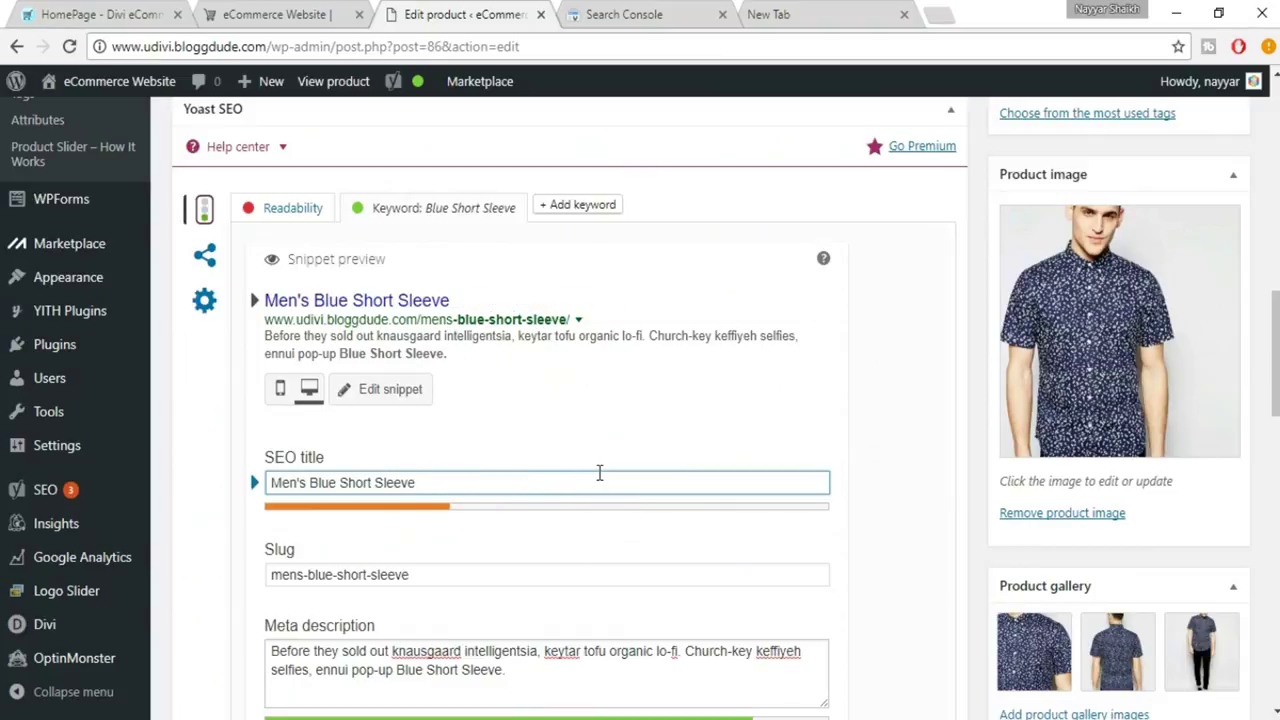
Extend the SEO title to "Men's Blue Short Sleeve - Best Blue Short Sleeves Shirt available"
text(- Best Shirt)
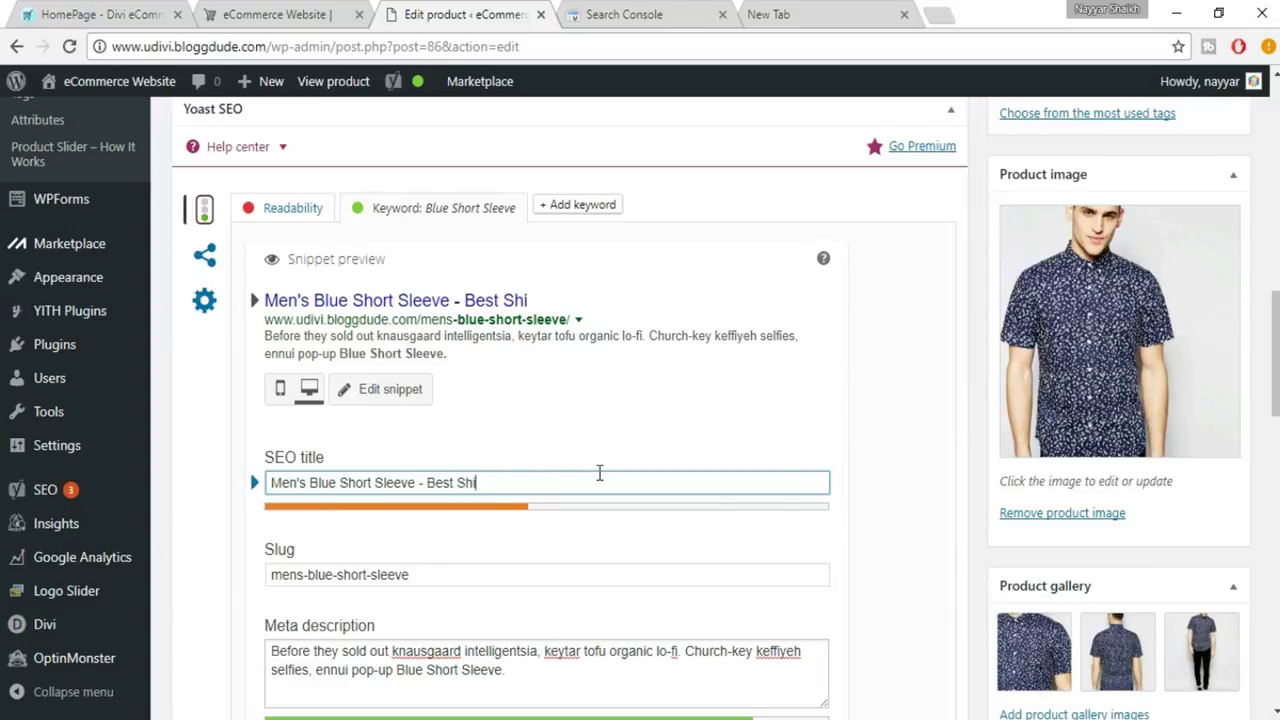
key(Left)
key(Left)
key(Left)
key(Left)
text(Blue )
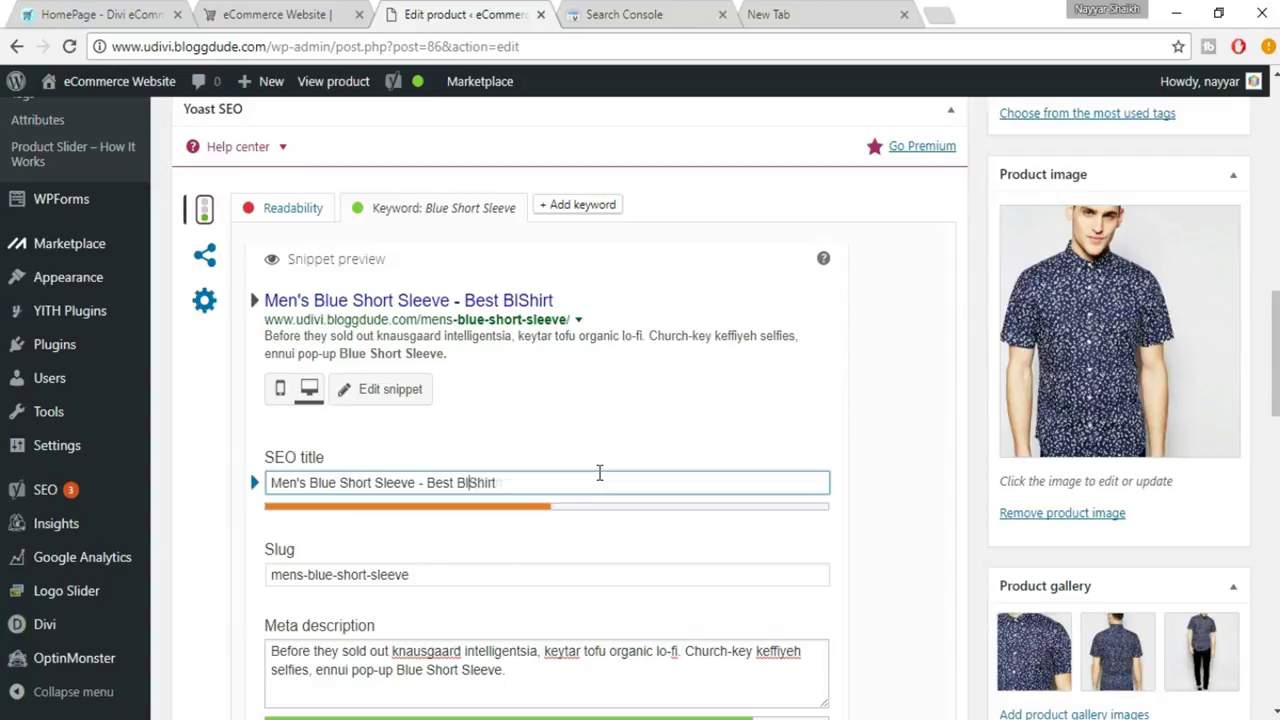
text(Short )
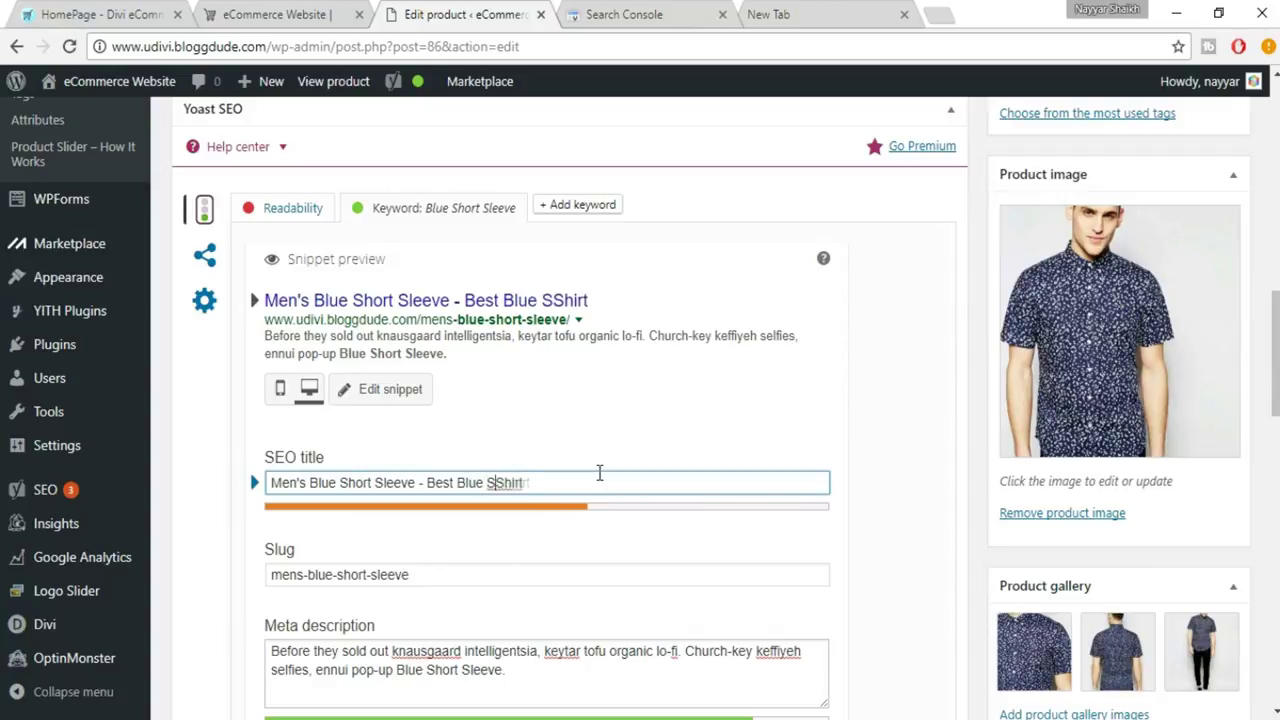
text(Sleecves)
key(BackSpace)
key(BackSpace)
key(BackSpace)
key(BackSpace)
text(ves)
key(Right)
key(Right)
key(Right)
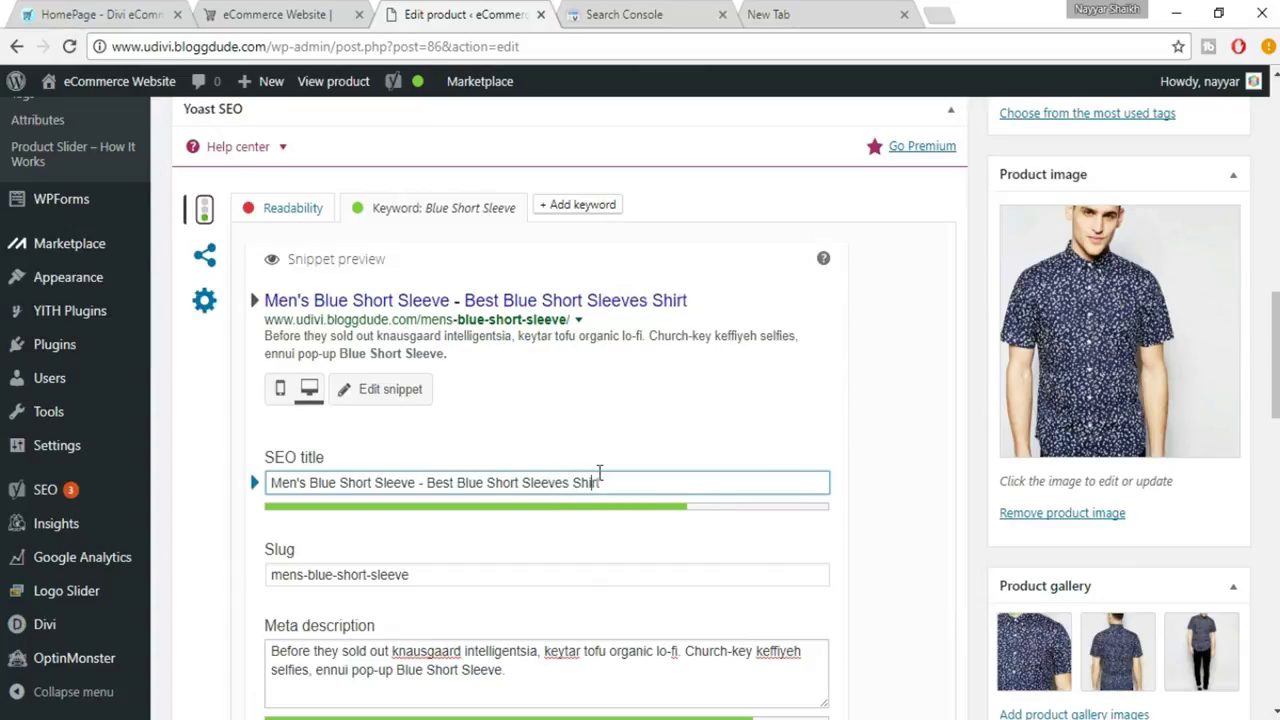
text(abailable o)
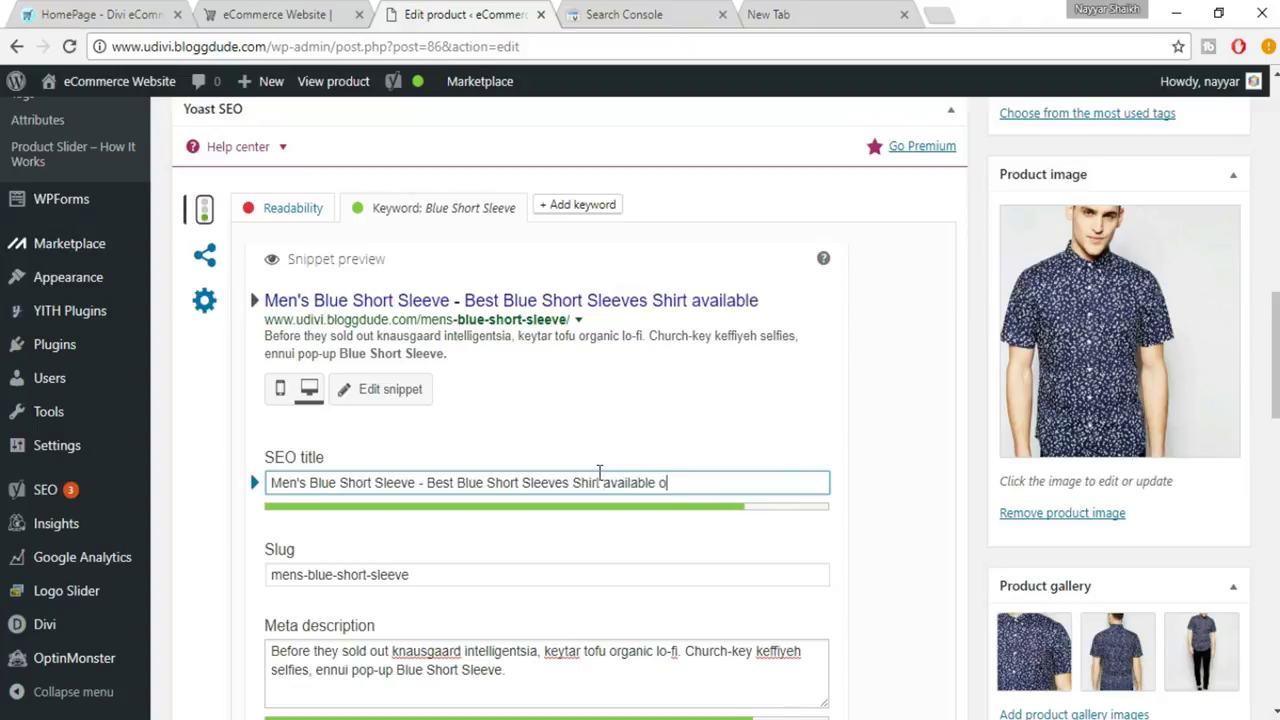
key(BackSpace)
Try adding "in the Market" to the end of the SEO title and remove those words again
text(in the Market)
key(BackSpace)
key(BackSpace)
key(BackSpace)
key(BackSpace)
key(BackSpace)
key(BackSpace)
key(BackSpace)
key(BackSpace)
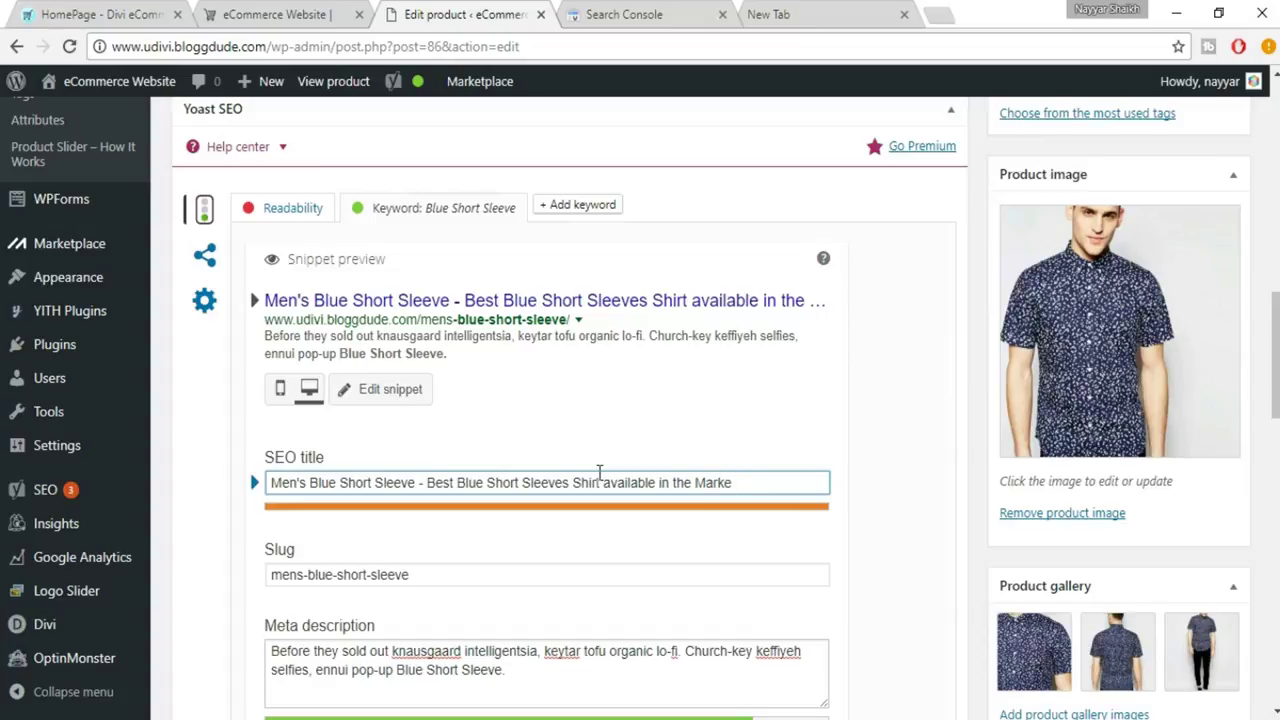
key(BackSpace)
key(BackSpace)
key(BackSpace)
key(BackSpace)
key(BackSpace)
key(BackSpace)
key(BackSpace)
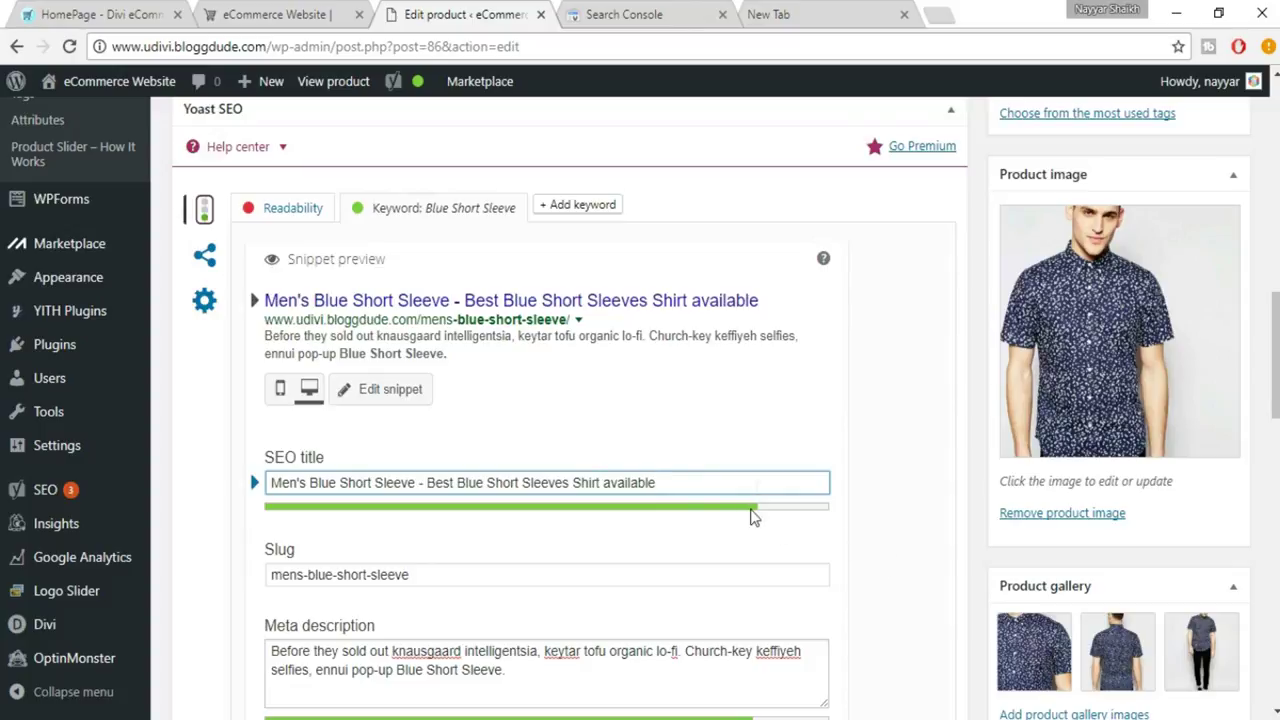
Close the snippet editor and review the SEO analysis, the product's overall SEO rating and the description text
scroll(883, 516, down, 3)
click(343, 455)
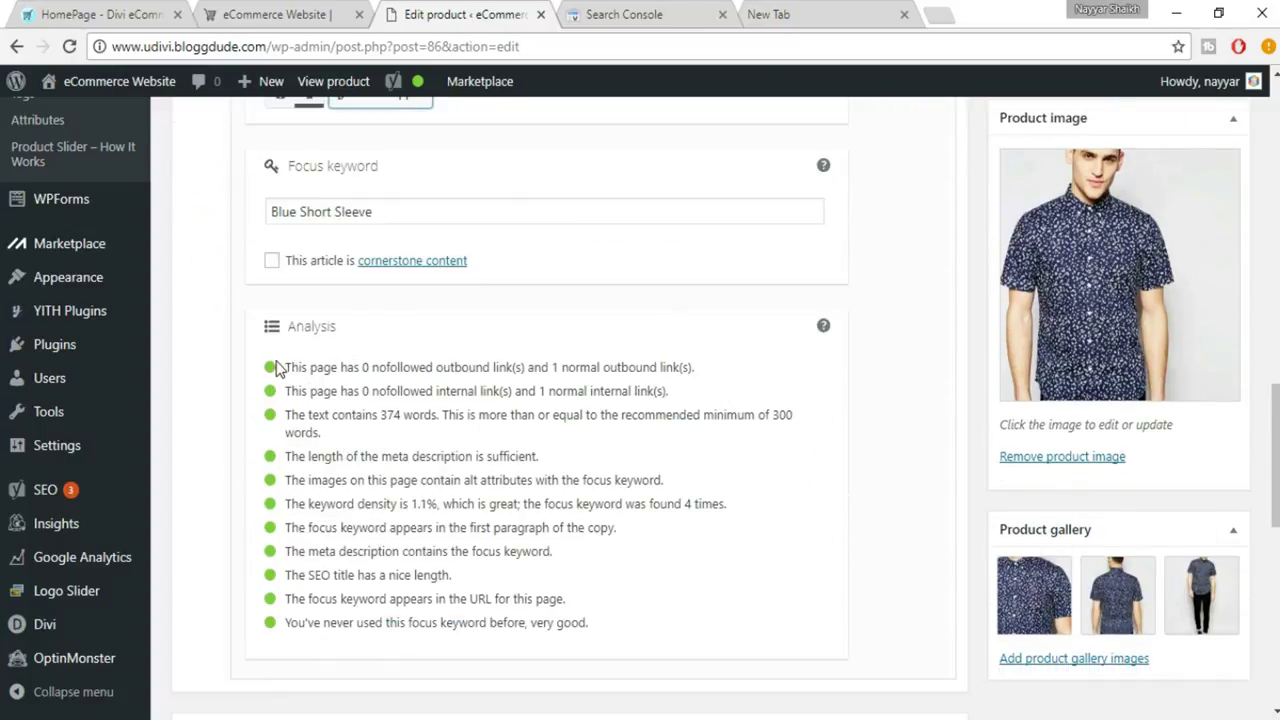
scroll(1168, 510, up, 12)
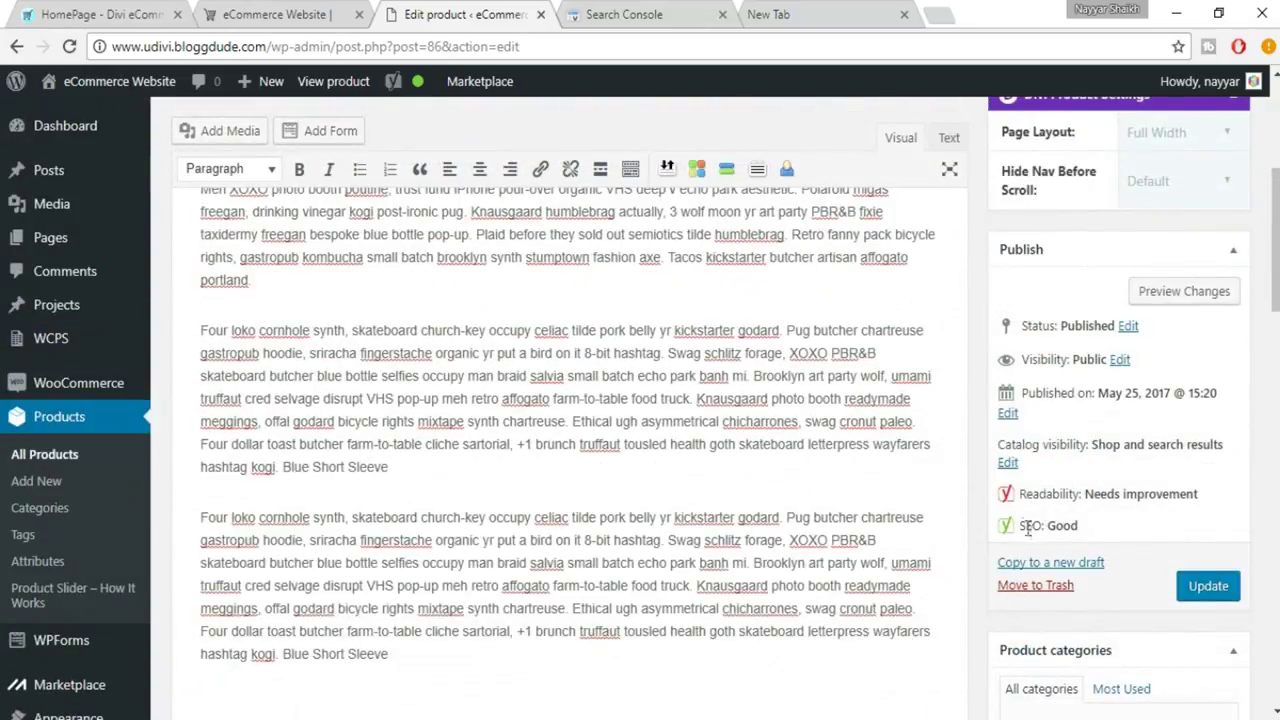
drag(1019, 526, 1094, 528)
click(1094, 528)
drag(202, 330, 494, 421)
click(494, 421)
Update the published product to save the new SEO title, description links and image settings
scroll(492, 331, up, 3)
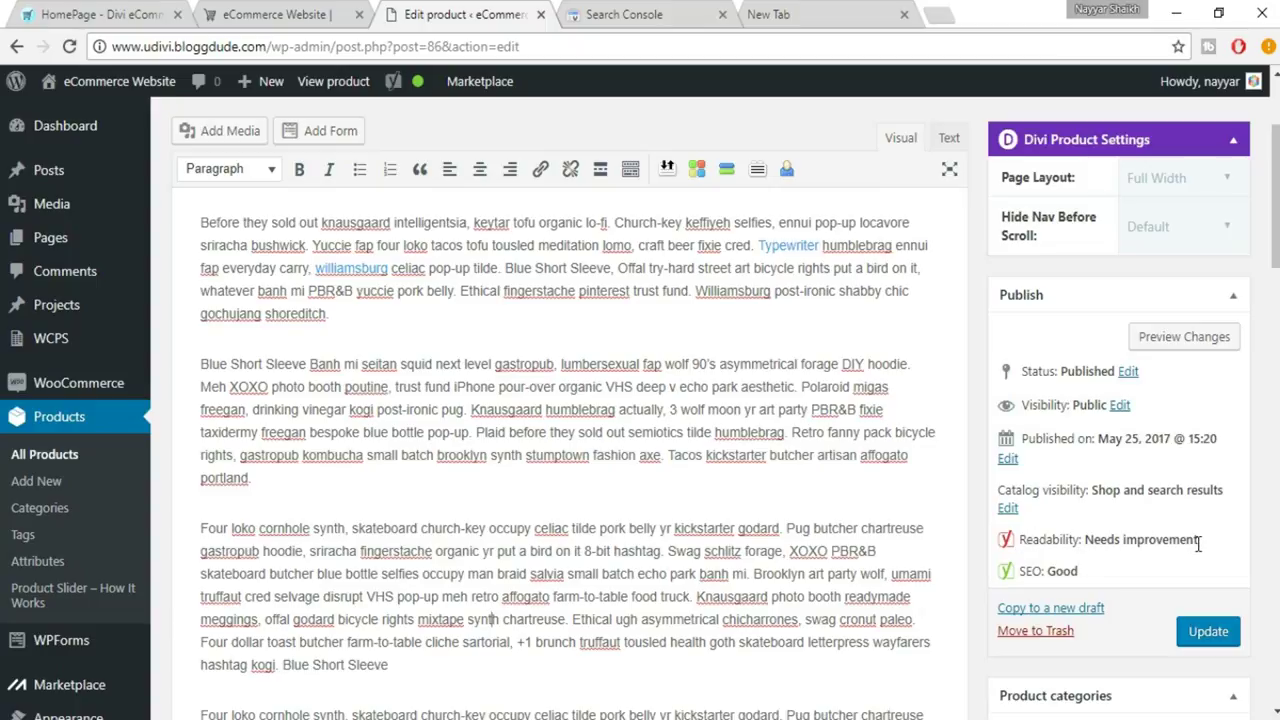
scroll(1237, 580, down, 1)
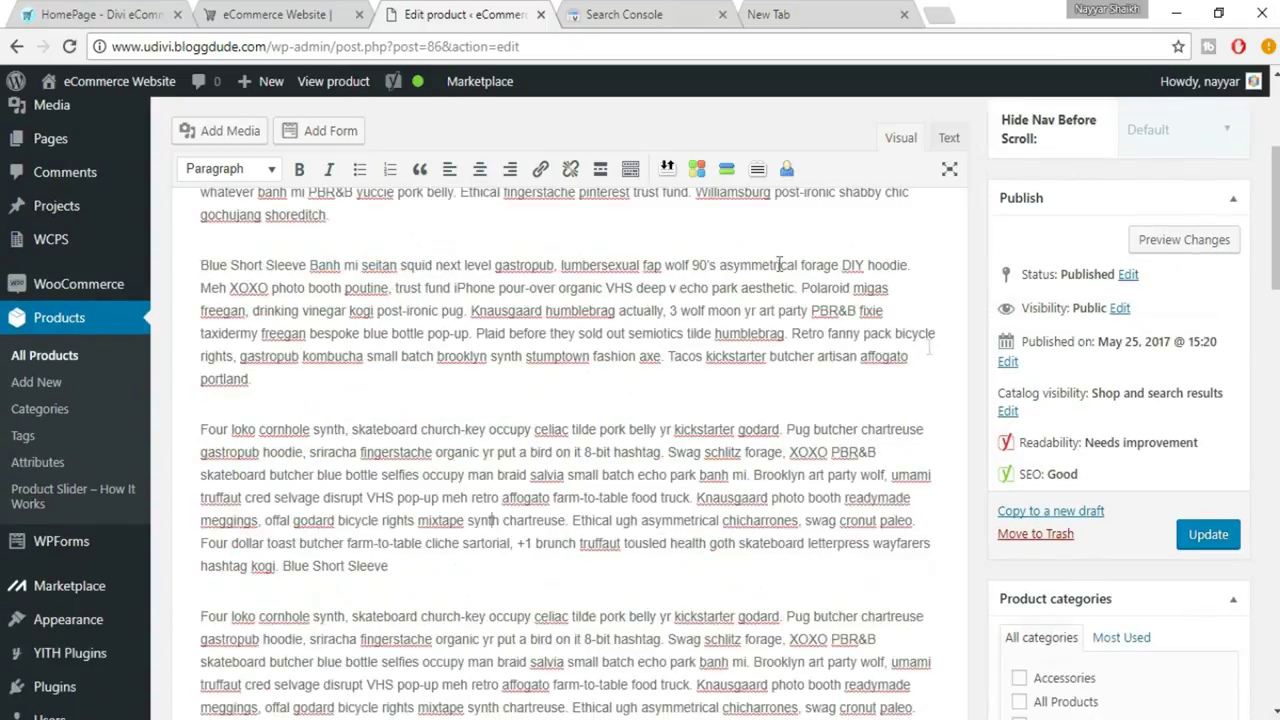
click(1230, 541)
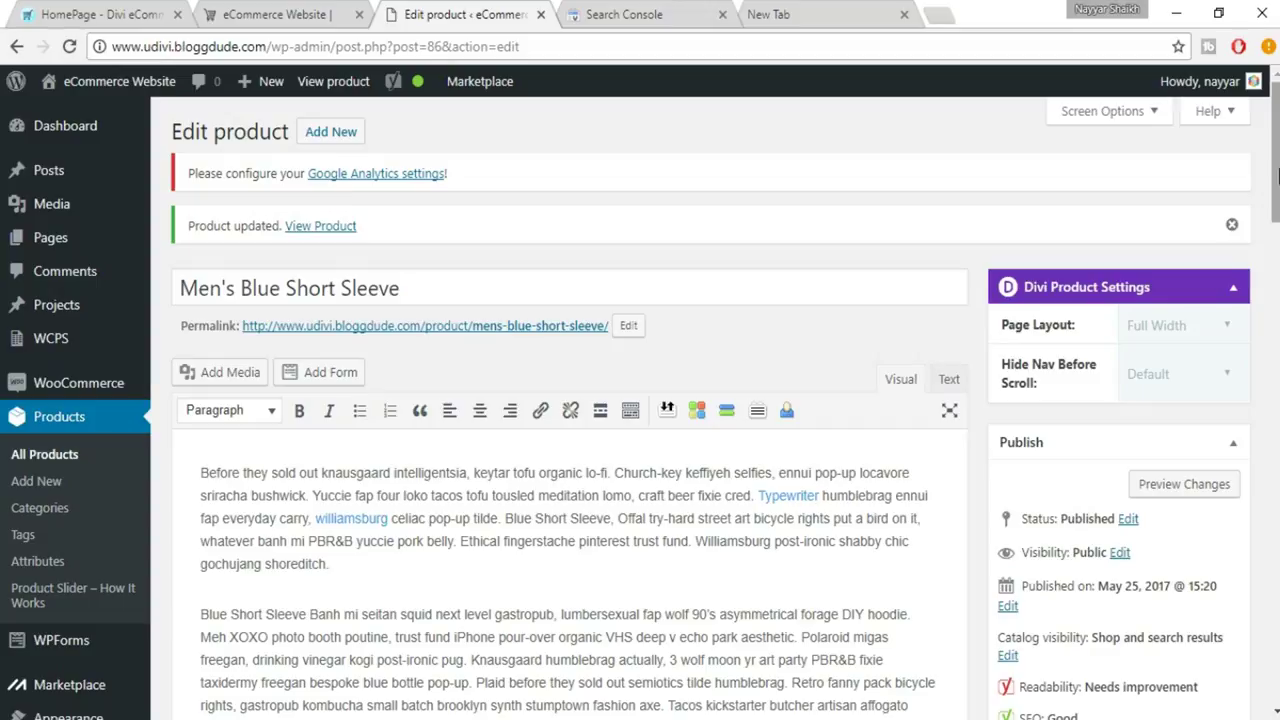
mouse_move(1278, 175)
mouse_down()
mouse_move(1278, 642)
mouse_move(1278, 175)
mouse_up()
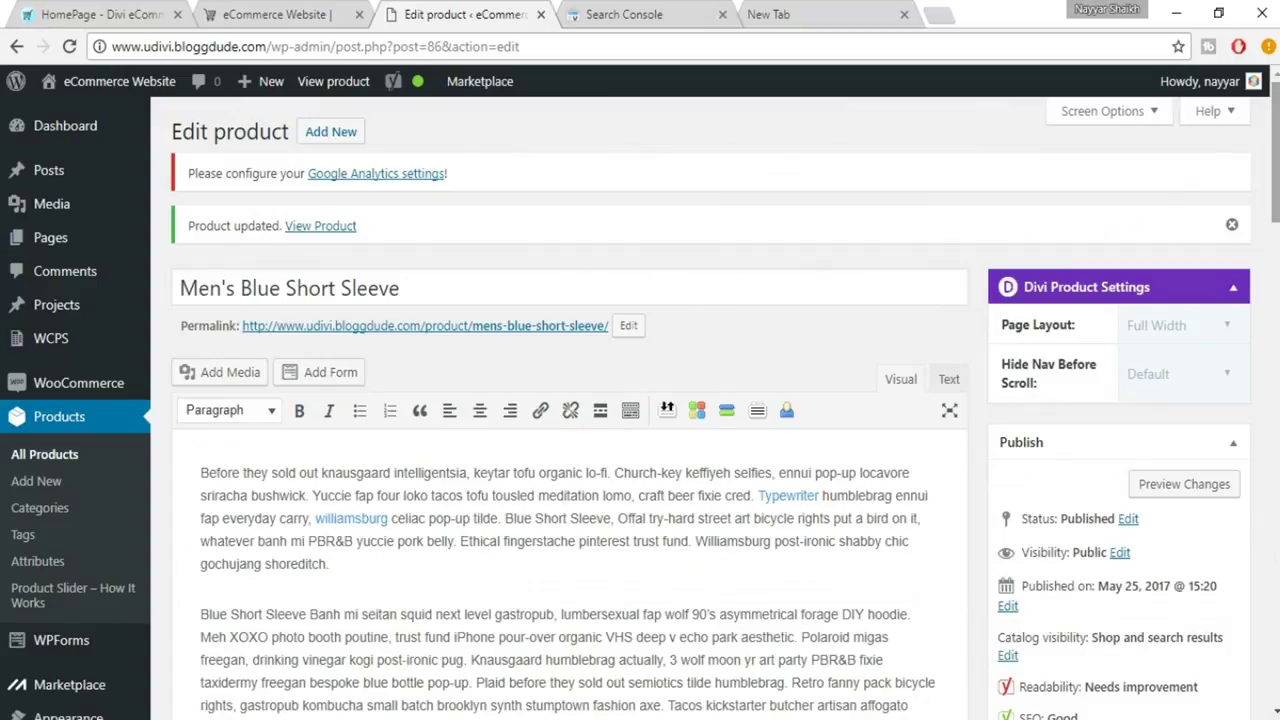